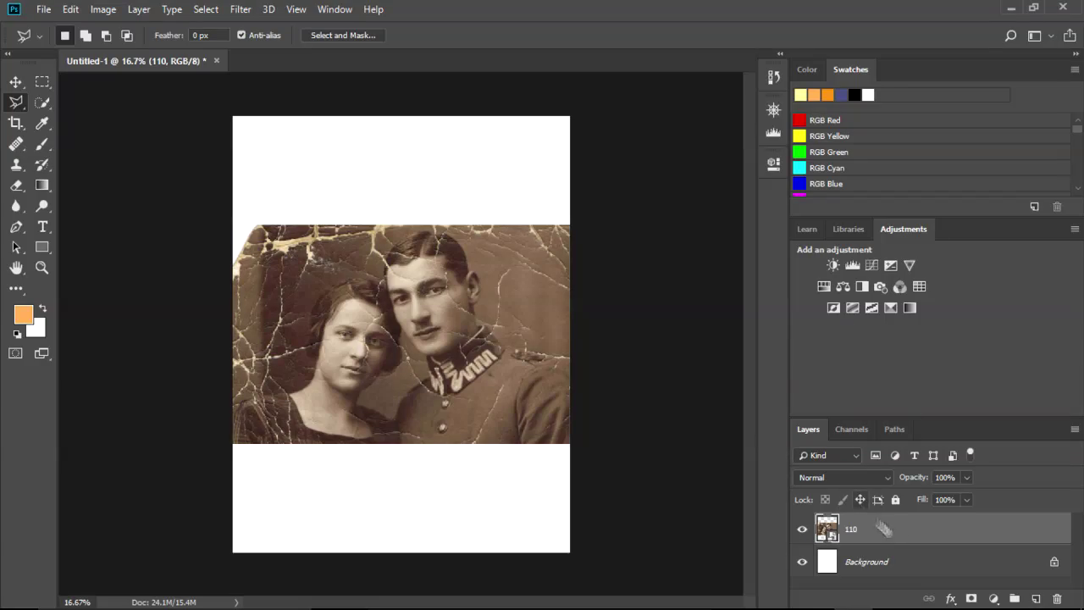
# Add a new empty Layer 1 directly above photo layer 110 in the Layers panel
pyautogui.moveTo(905, 529); pyautogui.dragTo(769, 538)
pyautogui.moveTo(927, 539); pyautogui.dragTo(1038, 599)
pyautogui.click(1038, 600)
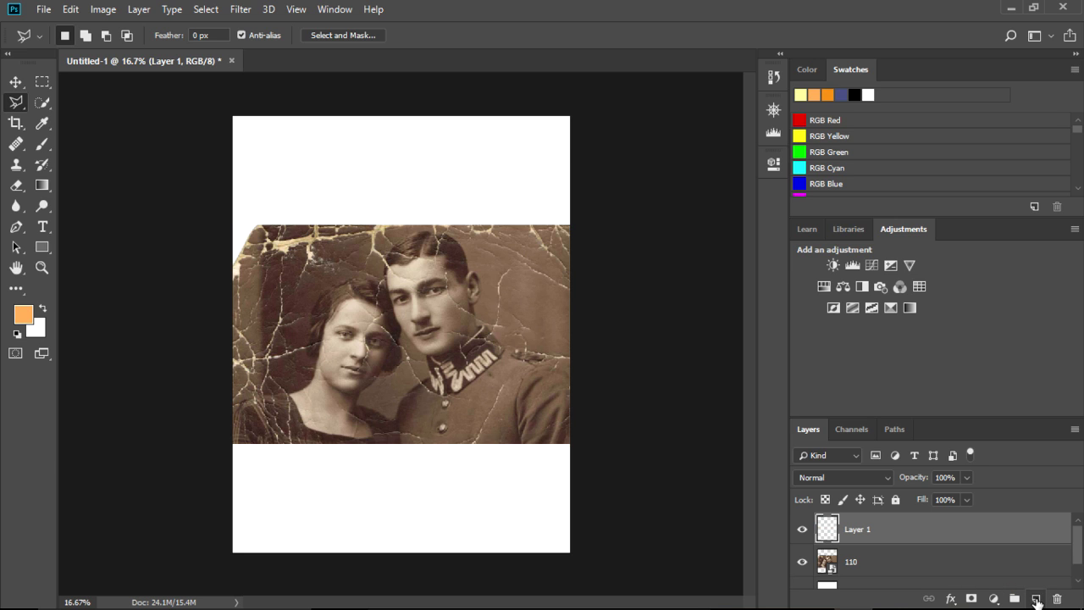
# Zoom the view in on the cracked portrait to 33.3%
pyautogui.click(17, 145)
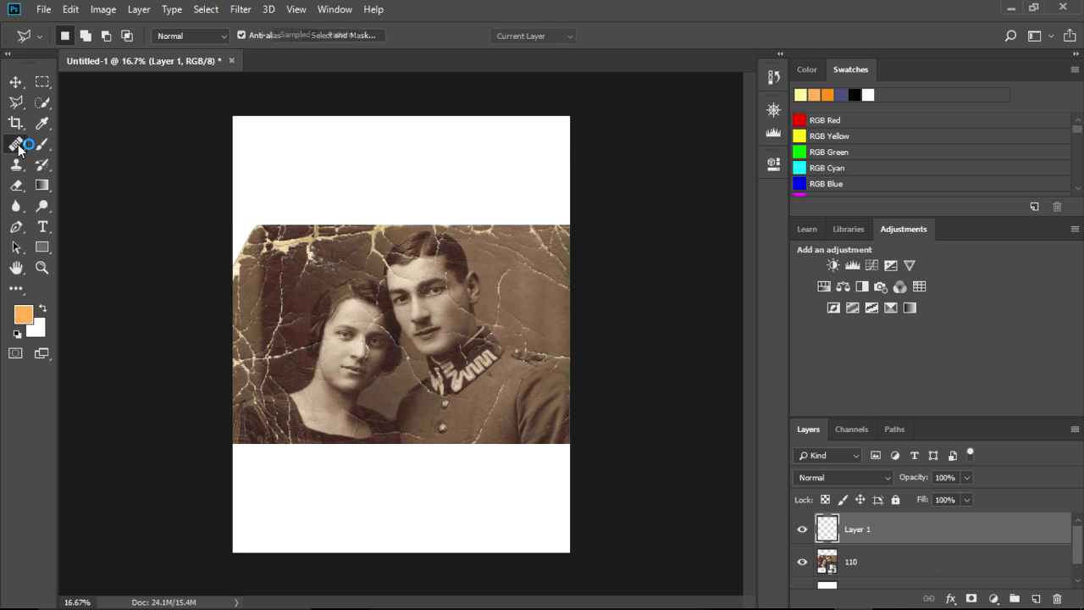
pyautogui.click(42, 268)
pyautogui.click(282, 248)
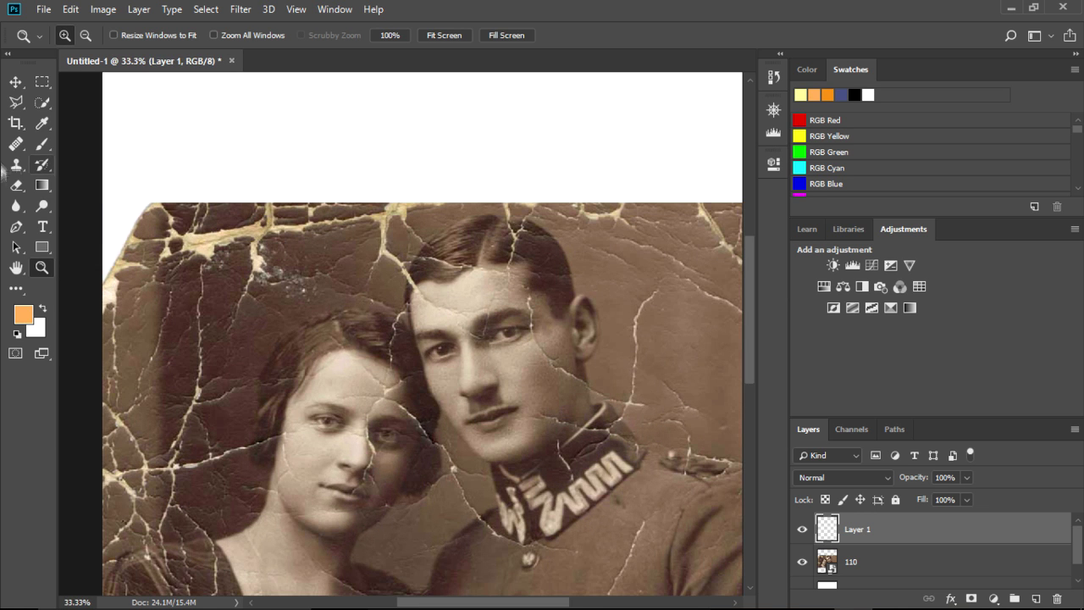
# Set the Healing Brush to 50 px and dismiss the missing source-point alerts
pyautogui.click(18, 147)
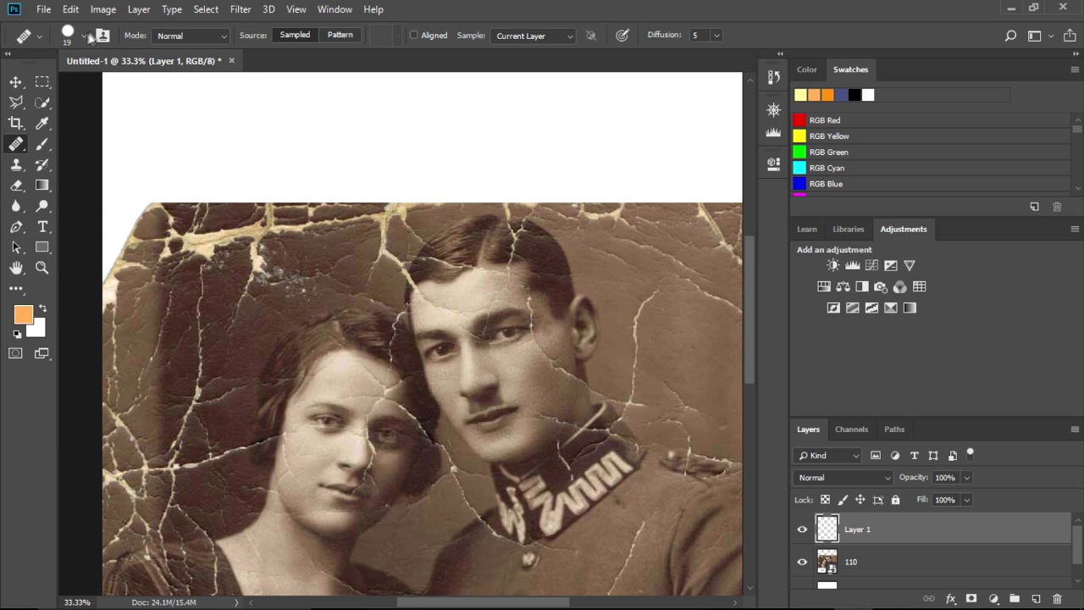
pyautogui.click(83, 35)
pyautogui.moveTo(65, 81); pyautogui.dragTo(65, 82)
pyautogui.click(248, 203)
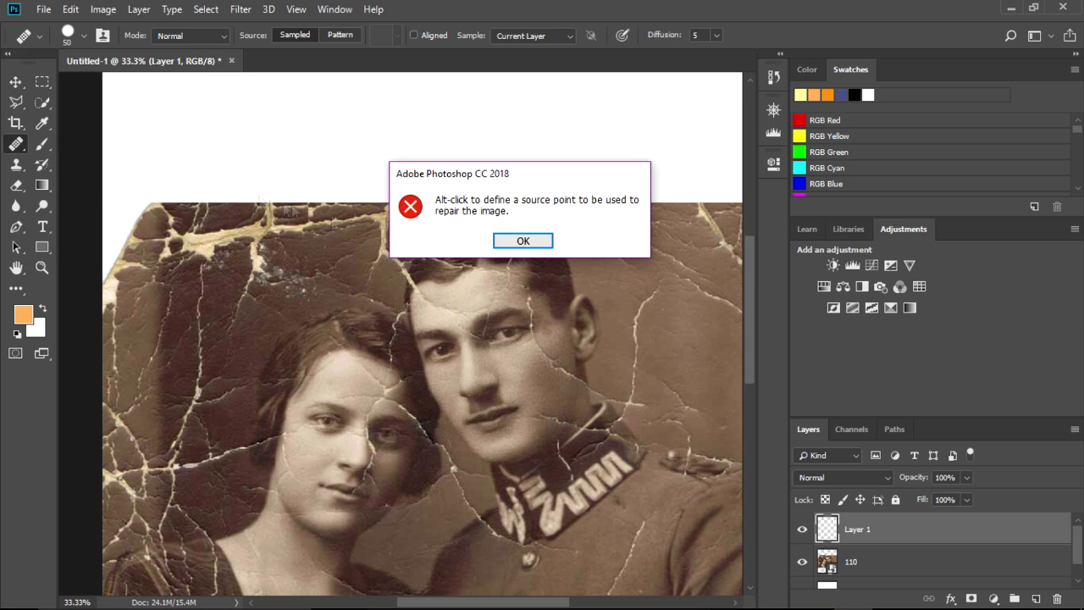
pyautogui.click(525, 242)
pyautogui.click(267, 206)
pyautogui.click(525, 240)
pyautogui.rightClick(23, 150)
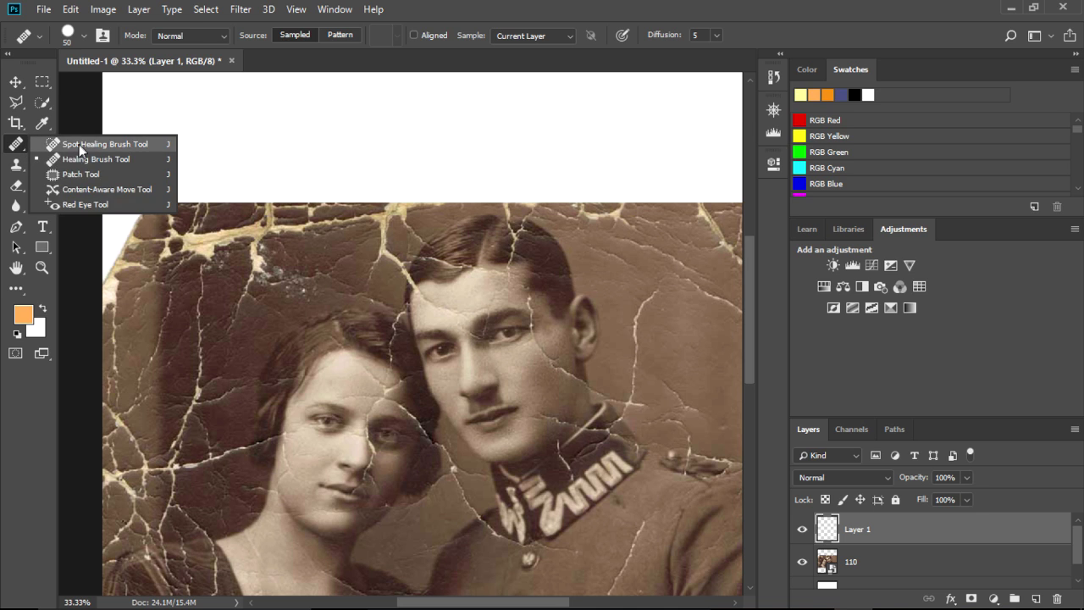
# Switch to the Spot Healing Brush and set its size to 40 px
pyautogui.click(79, 144)
pyautogui.click(83, 36)
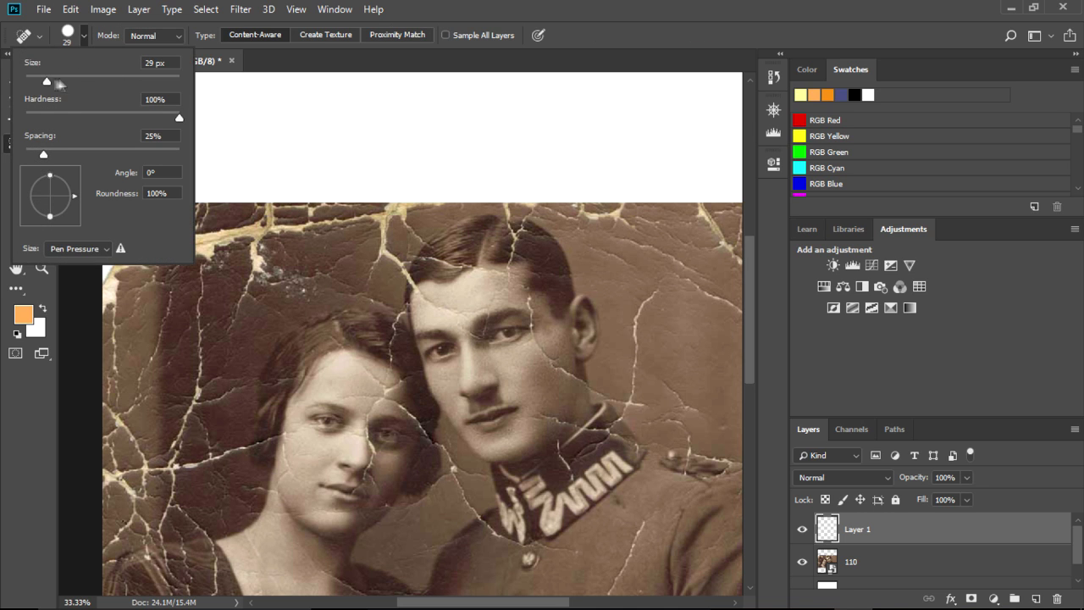
pyautogui.moveTo(49, 80); pyautogui.dragTo(56, 81)
pyautogui.click(219, 166)
# Spot-heal the cracks at the top of the background and around the woman's head
pyautogui.moveTo(274, 208); pyautogui.dragTo(250, 238)
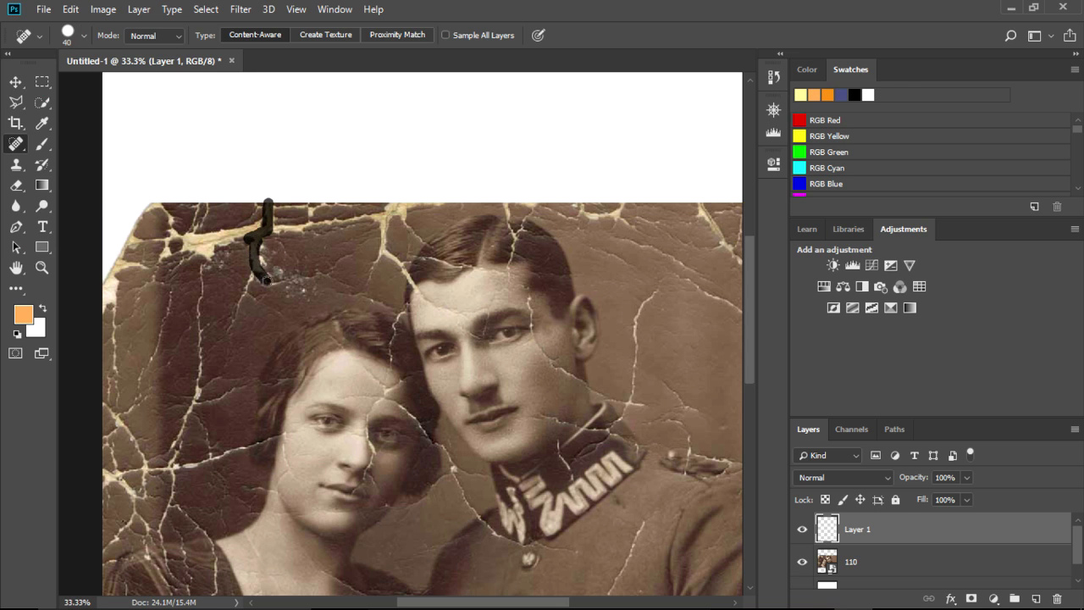
pyautogui.moveTo(264, 277); pyautogui.dragTo(262, 282)
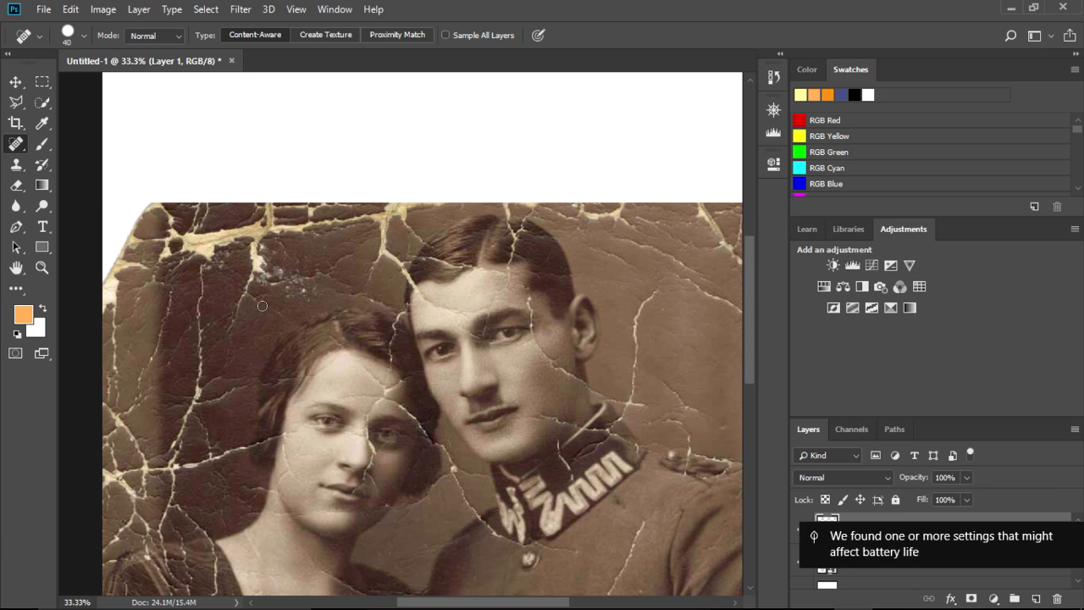
pyautogui.moveTo(259, 259); pyautogui.dragTo(234, 319)
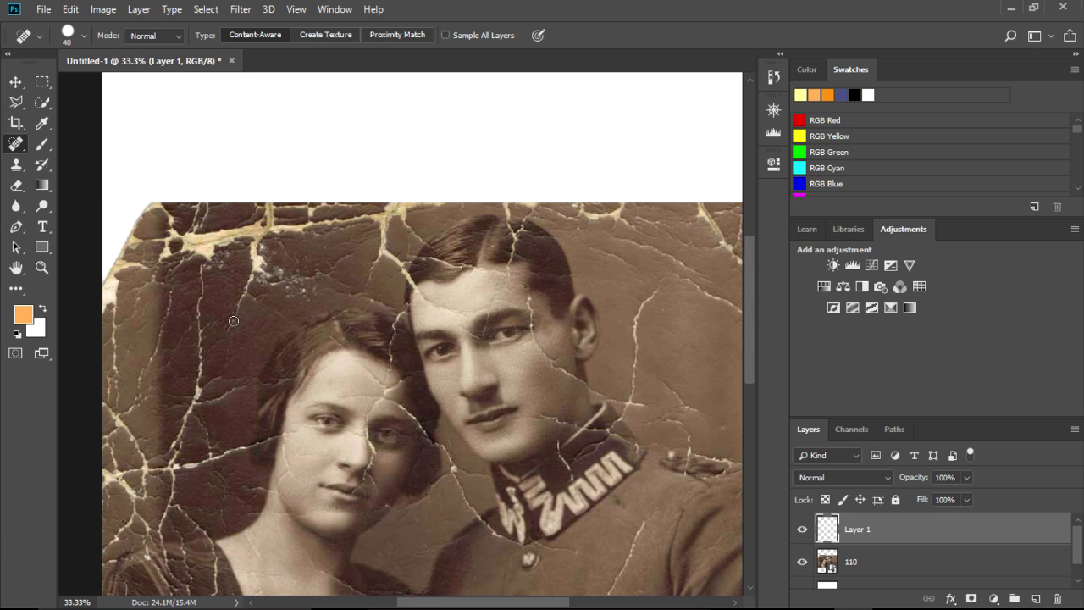
pyautogui.moveTo(201, 287); pyautogui.dragTo(204, 325)
pyautogui.rightClick(20, 148)
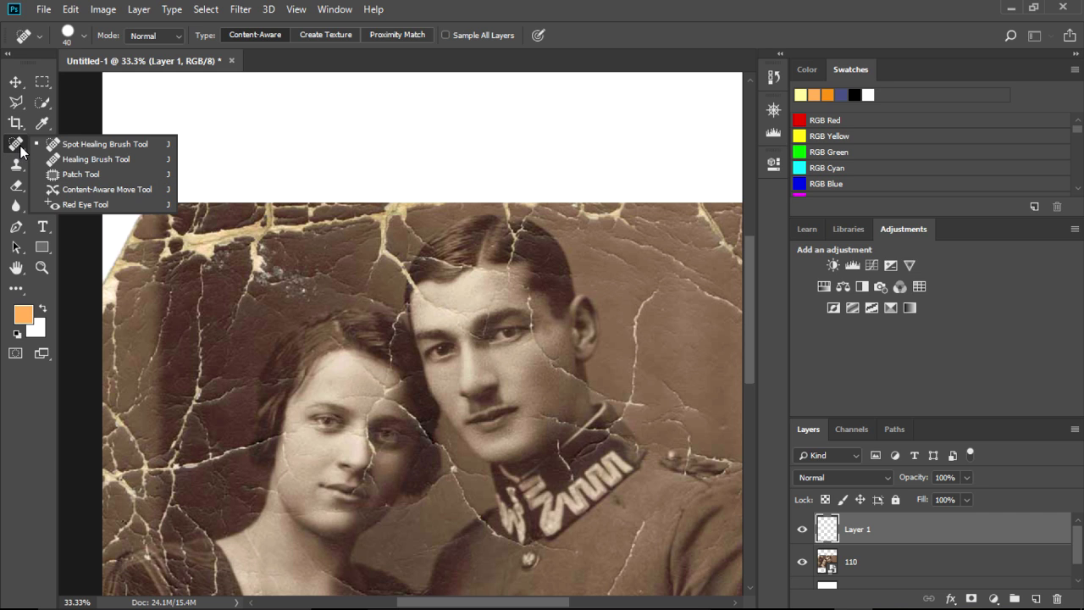
pyautogui.click(98, 145)
pyautogui.moveTo(202, 258); pyautogui.dragTo(201, 319)
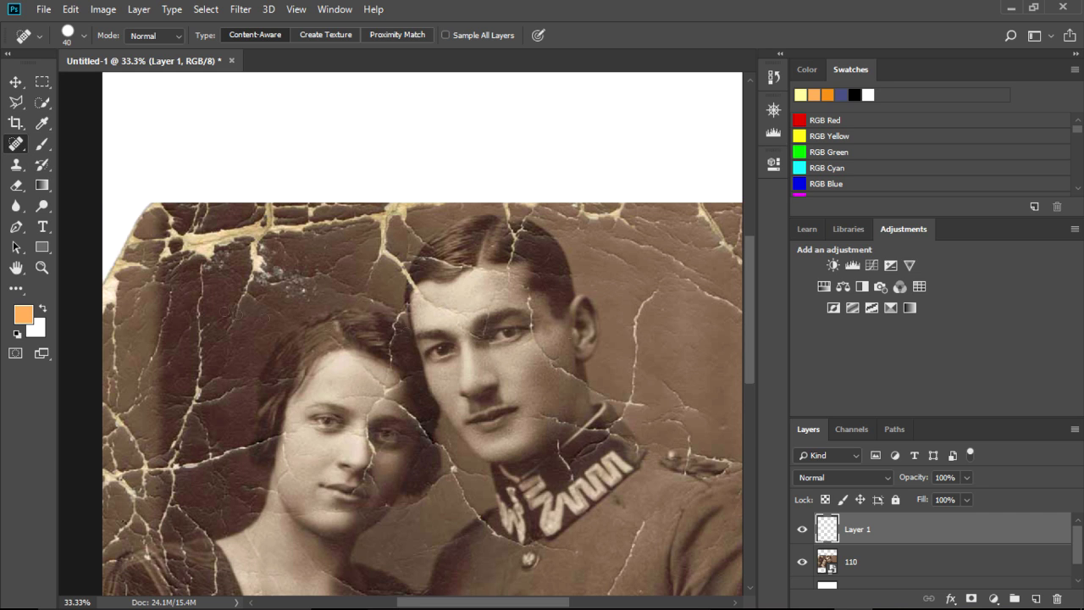
pyautogui.click(904, 566)
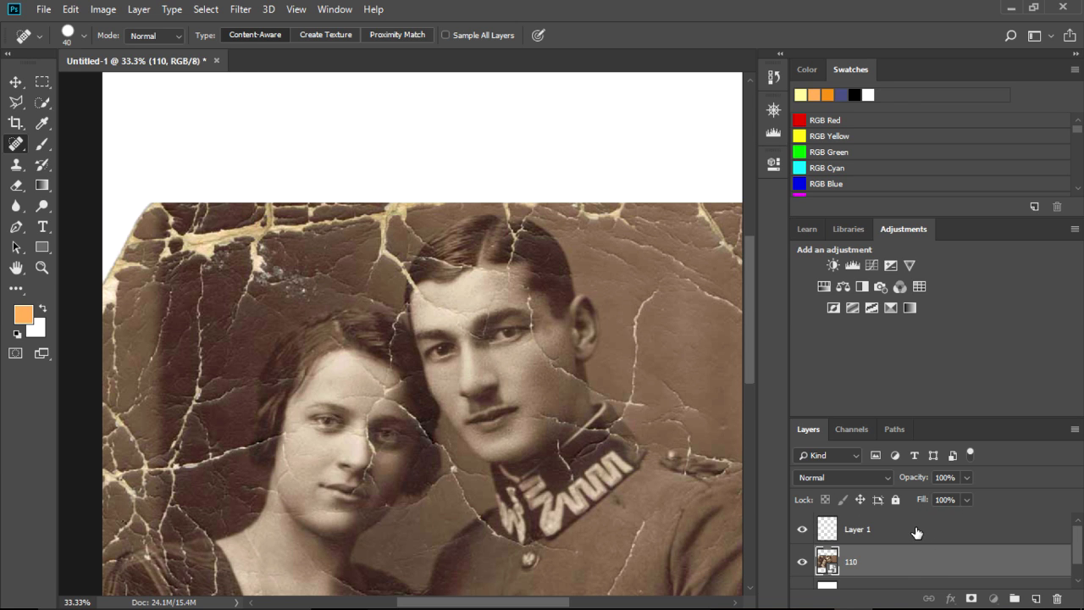
# Delete the empty Layer 1
pyautogui.click(916, 530)
pyautogui.click(1056, 598)
pyautogui.click(457, 239)
# Duplicate layer 110, clip layer thumbnails to layer bounds, then undo the duplicate
pyautogui.rightClick(913, 534)
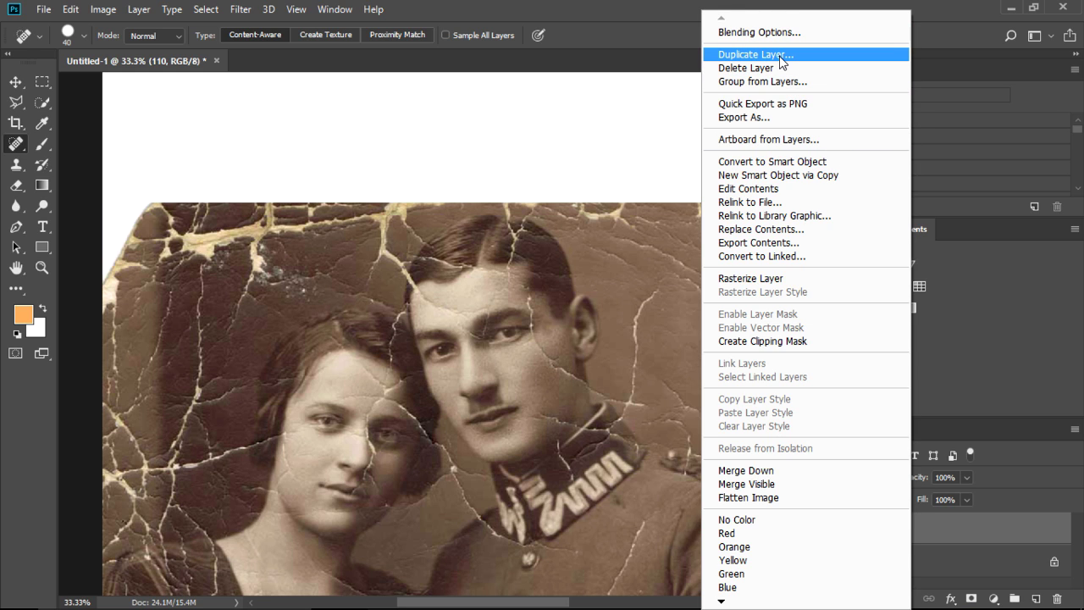
pyautogui.click(781, 56)
pyautogui.click(672, 160)
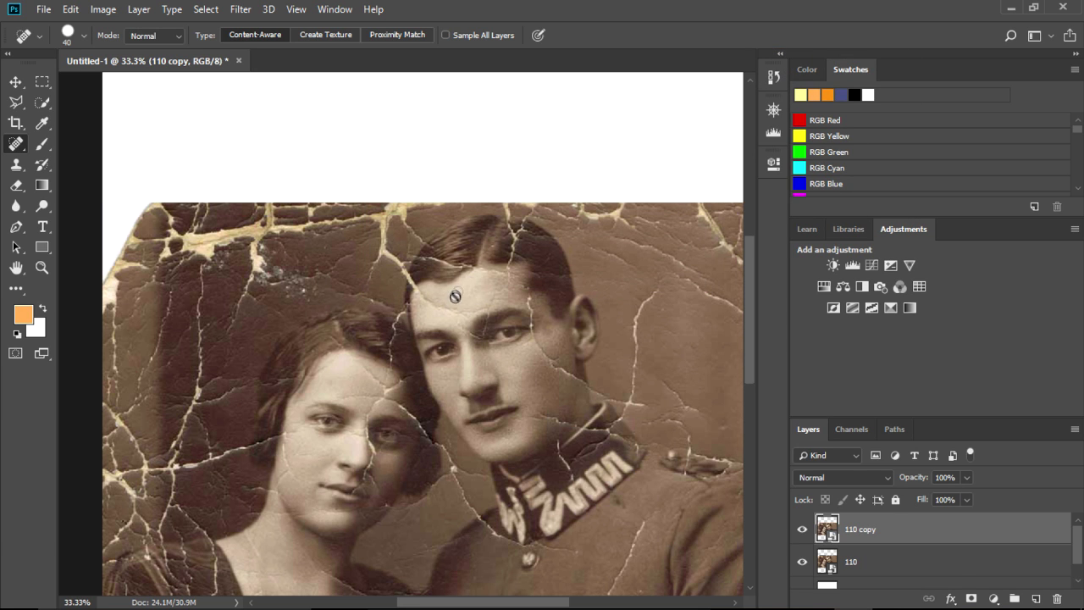
pyautogui.rightClick(832, 536)
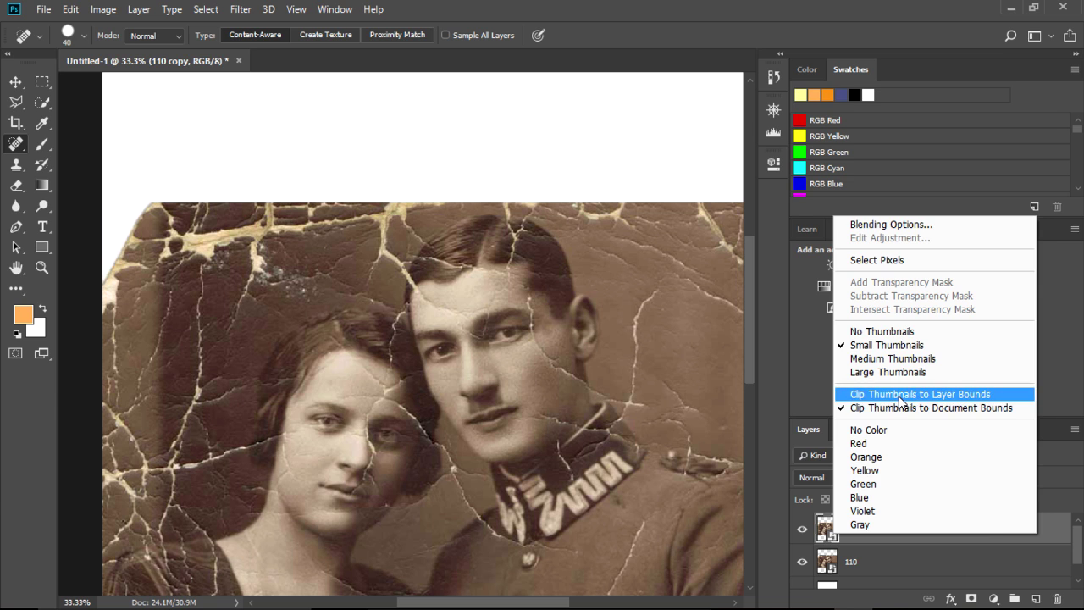
pyautogui.click(899, 395)
pyautogui.rightClick(837, 522)
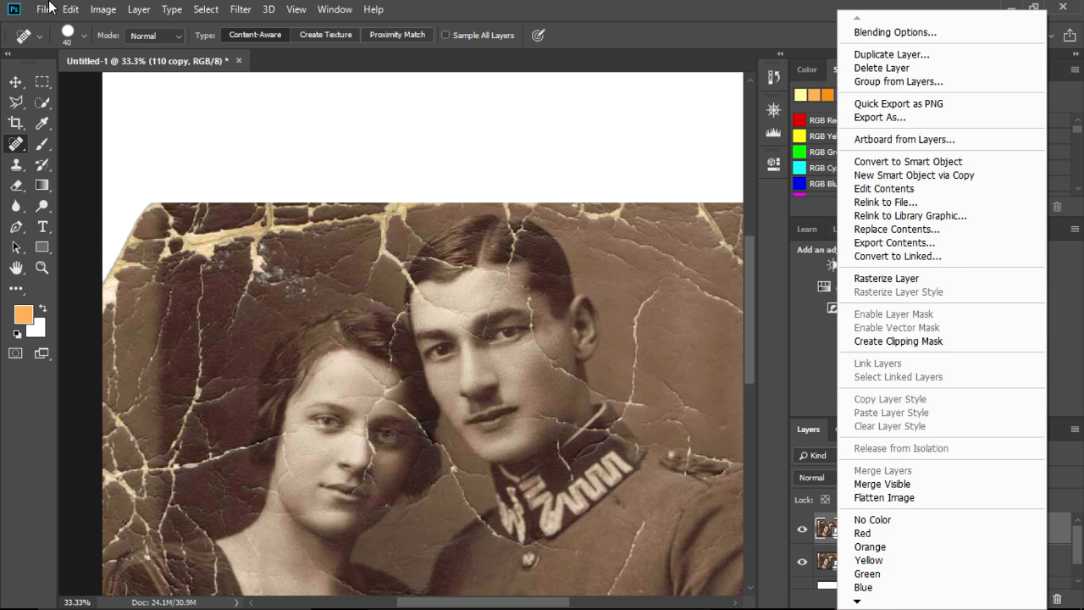
pyautogui.click(99, 21)
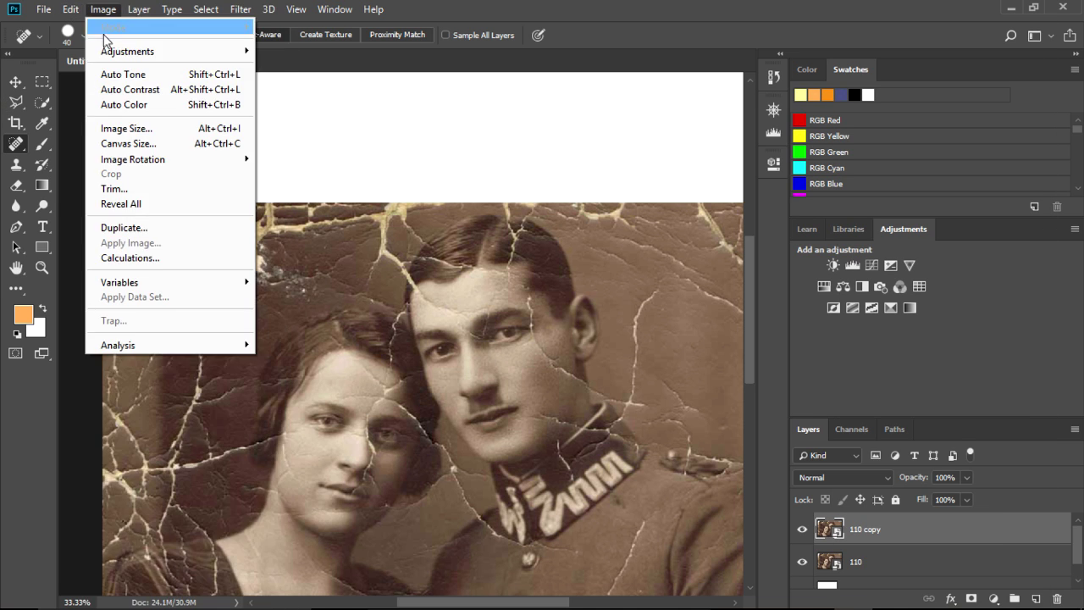
pyautogui.click(152, 31)
# Duplicate layer 110 as '110 copy' and rasterize the smart object
pyautogui.rightClick(888, 538)
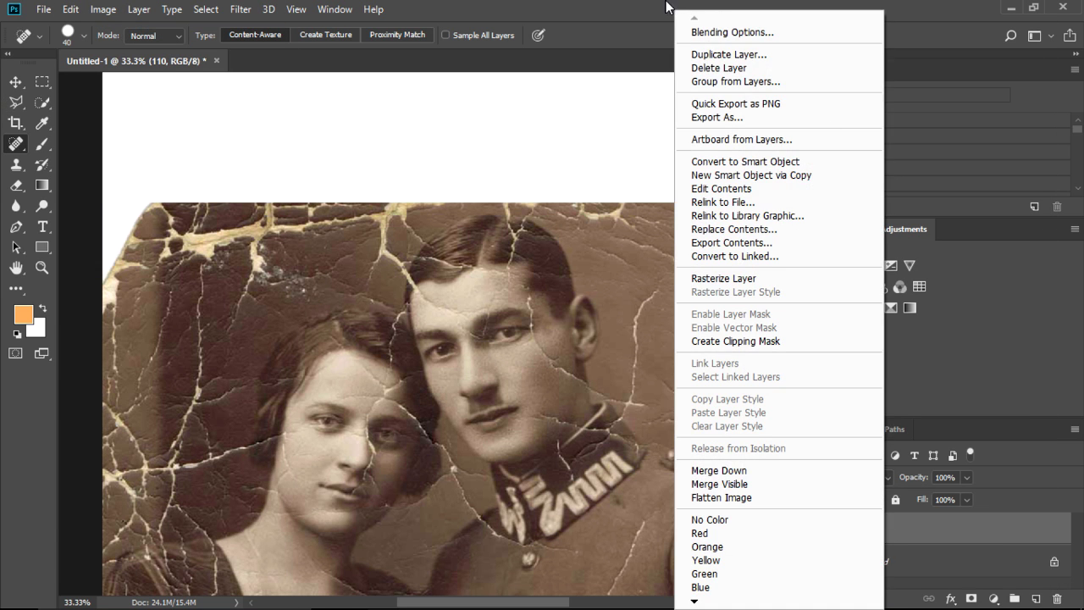
pyautogui.click(722, 56)
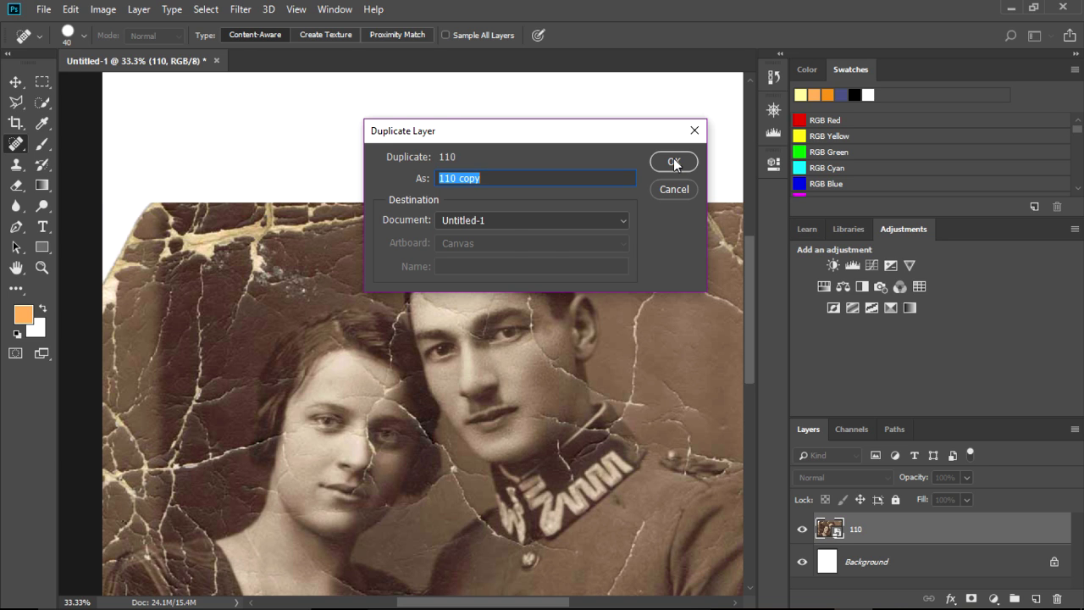
pyautogui.click(674, 163)
pyautogui.click(255, 245)
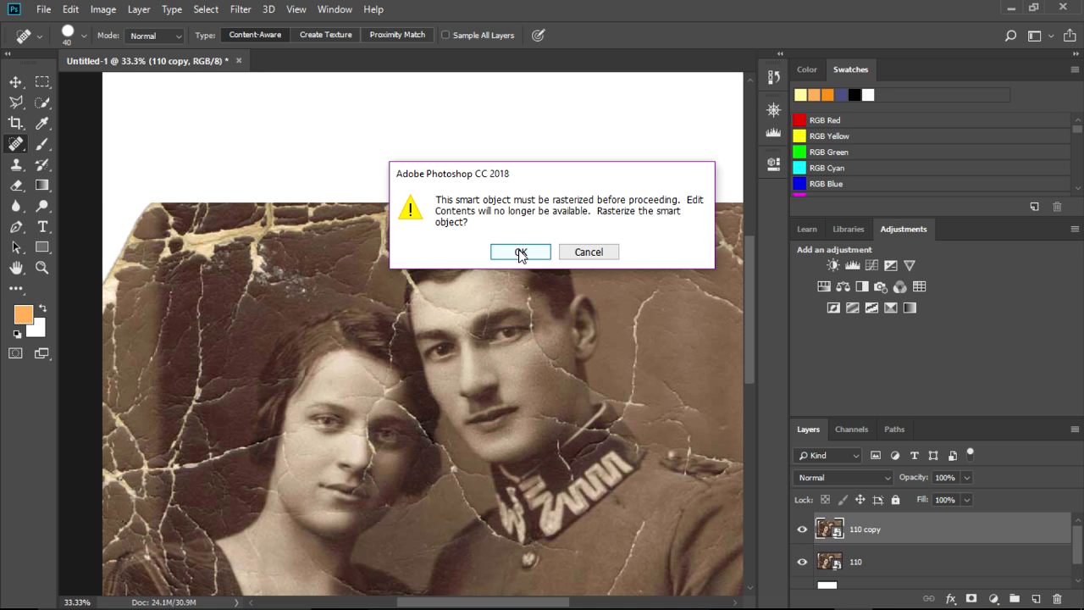
pyautogui.click(519, 254)
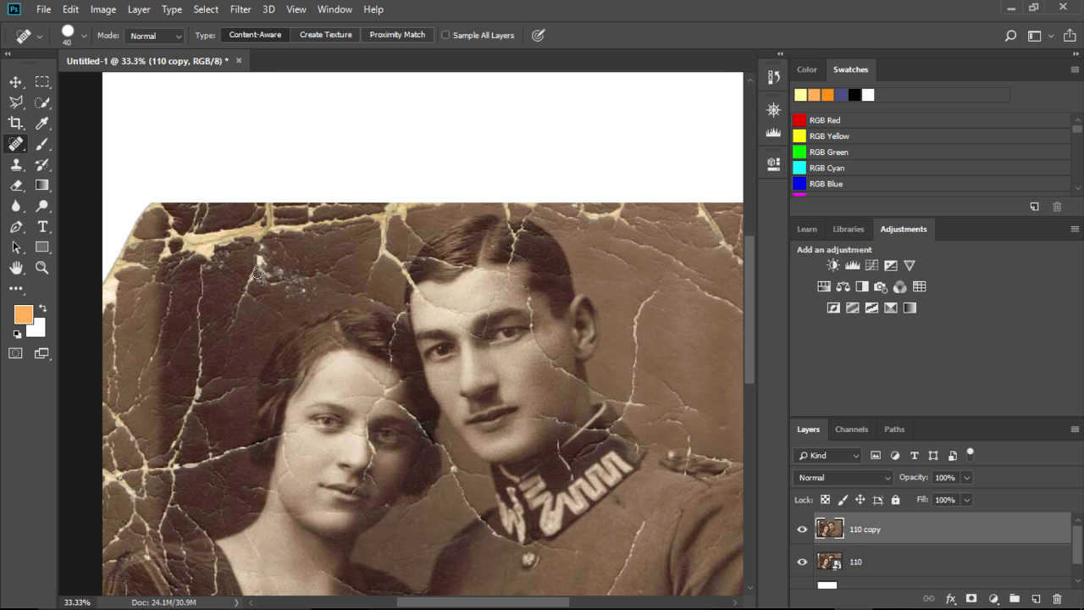
pyautogui.click(888, 561)
pyautogui.click(877, 528)
# Spot-heal the long cracks running down the left background and along the left edge
pyautogui.moveTo(258, 239); pyautogui.dragTo(234, 320)
pyautogui.moveTo(198, 264); pyautogui.dragTo(163, 460)
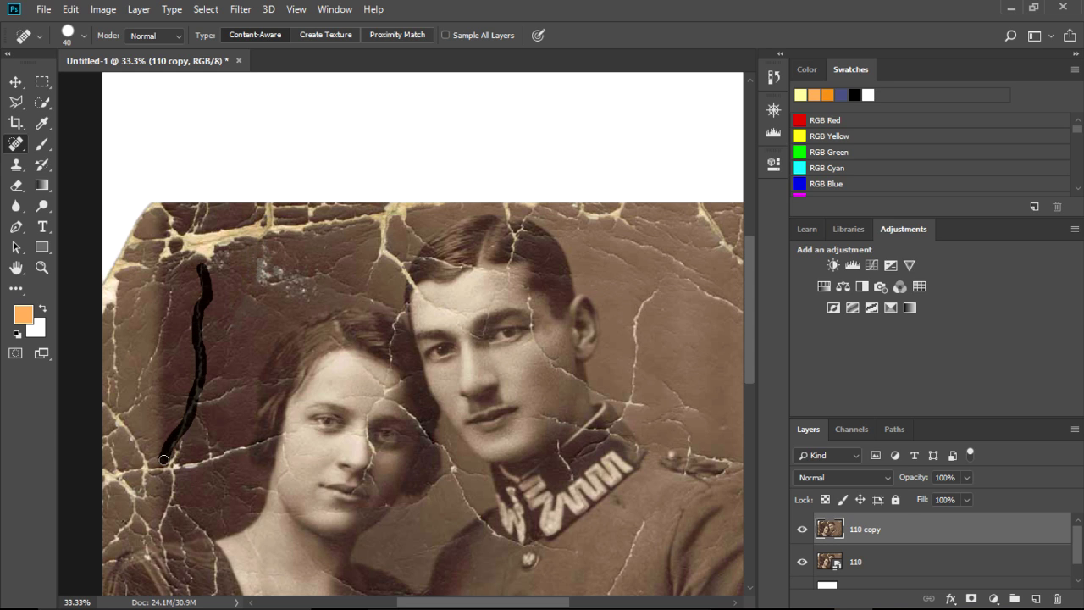
pyautogui.moveTo(182, 435); pyautogui.dragTo(176, 472)
pyautogui.moveTo(239, 450)
pyautogui.mouseDown()
pyautogui.moveTo(104, 484)
pyautogui.moveTo(106, 431)
pyautogui.mouseUp()
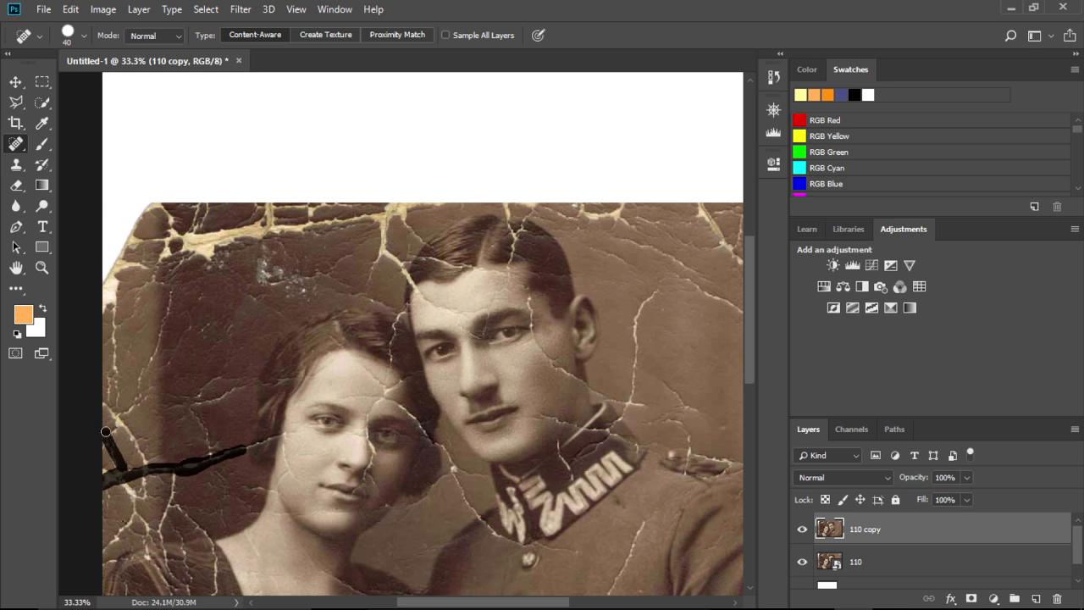
pyautogui.moveTo(105, 481)
pyautogui.mouseDown()
pyautogui.moveTo(104, 442)
pyautogui.moveTo(116, 429)
pyautogui.moveTo(125, 476)
pyautogui.moveTo(112, 468)
pyautogui.moveTo(134, 495)
pyautogui.mouseUp()
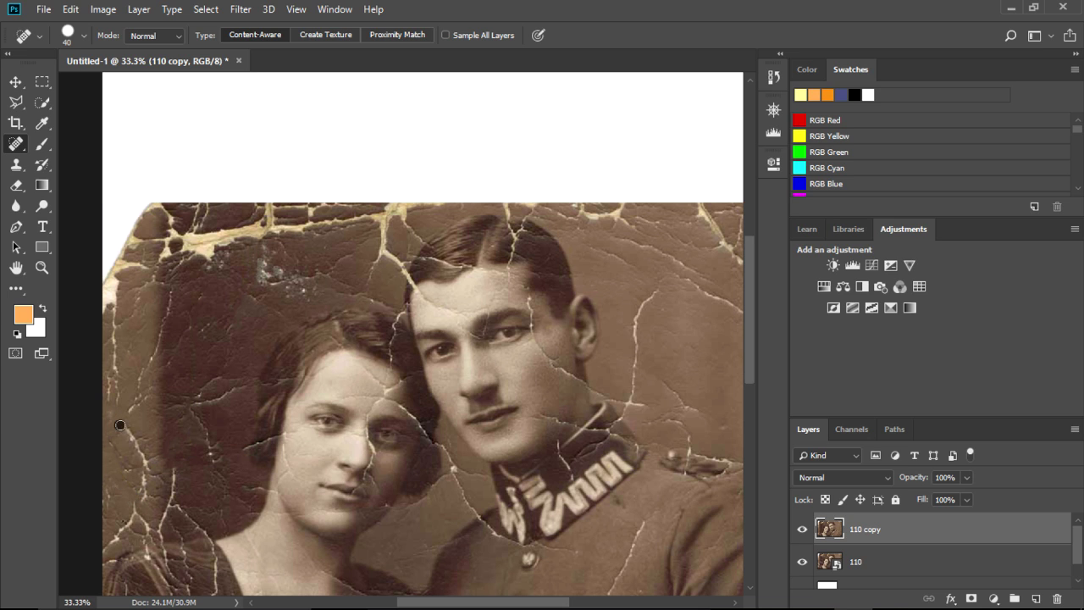
pyautogui.moveTo(120, 425); pyautogui.dragTo(149, 471)
pyautogui.moveTo(120, 425)
pyautogui.mouseDown()
pyautogui.moveTo(149, 472)
pyautogui.moveTo(147, 506)
pyautogui.moveTo(103, 552)
pyautogui.mouseUp()
# Heal cracks near the bottom-left corner, beside the woman's cheek, and above the man's head
pyautogui.moveTo(128, 498); pyautogui.dragTo(148, 535)
pyautogui.moveTo(171, 462); pyautogui.dragTo(169, 506)
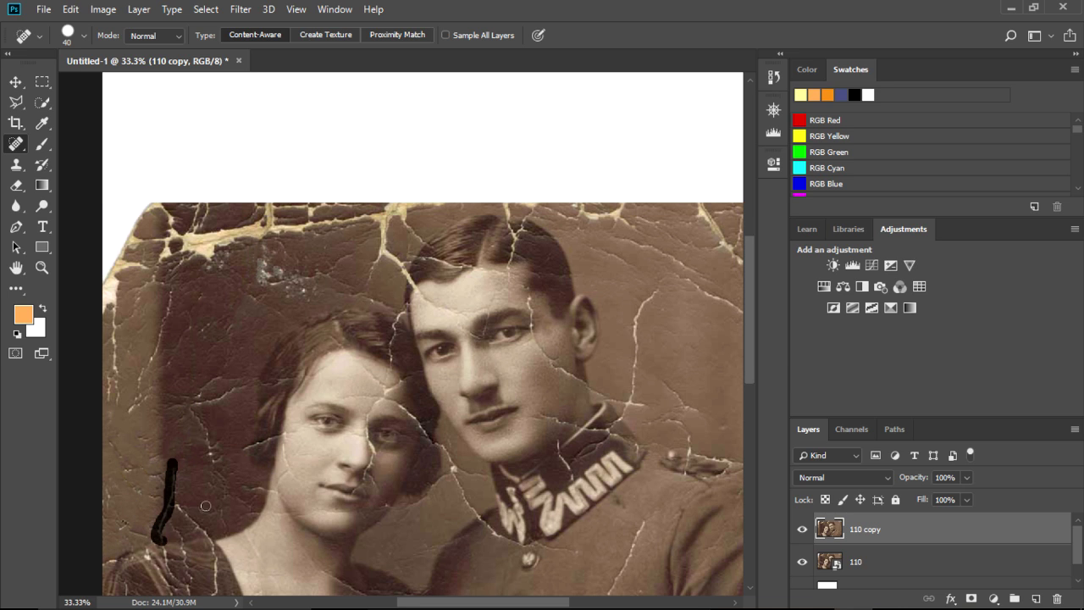
pyautogui.moveTo(167, 496); pyautogui.dragTo(207, 534)
pyautogui.moveTo(213, 462)
pyautogui.mouseDown()
pyautogui.moveTo(202, 421)
pyautogui.moveTo(241, 385)
pyautogui.moveTo(198, 391)
pyautogui.mouseUp()
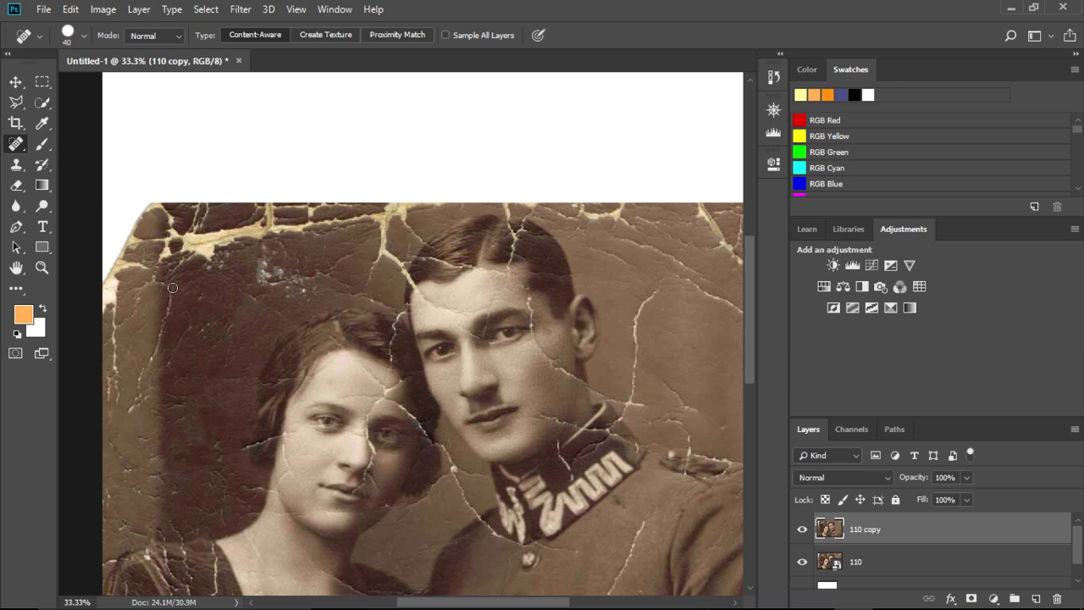
pyautogui.moveTo(164, 343); pyautogui.dragTo(161, 380)
pyautogui.moveTo(159, 342)
pyautogui.mouseDown()
pyautogui.moveTo(133, 408)
pyautogui.moveTo(154, 386)
pyautogui.moveTo(117, 276)
pyautogui.mouseUp()
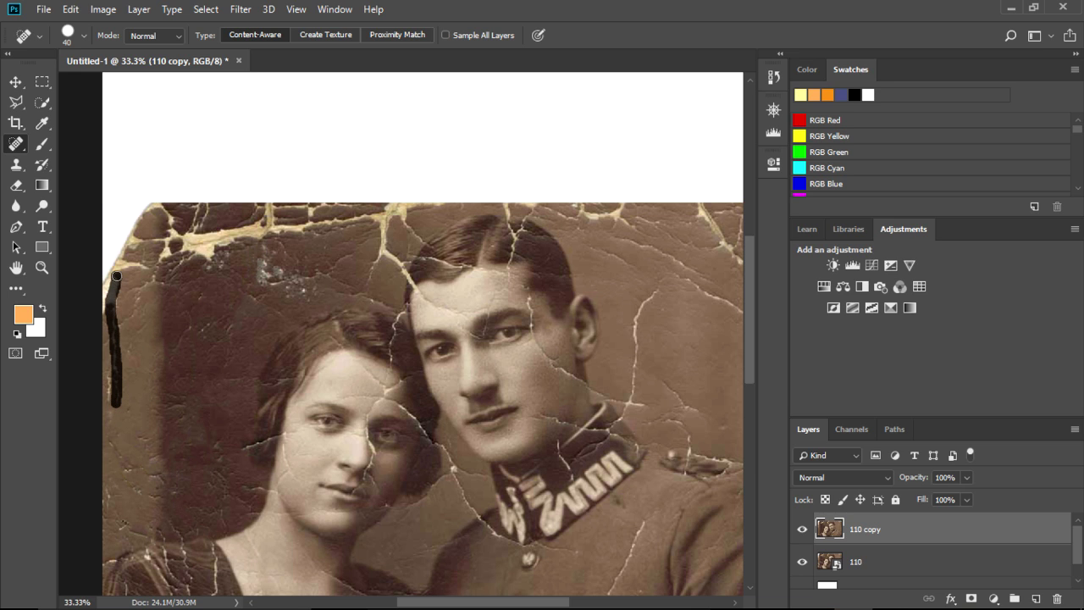
pyautogui.moveTo(112, 412); pyautogui.dragTo(110, 359)
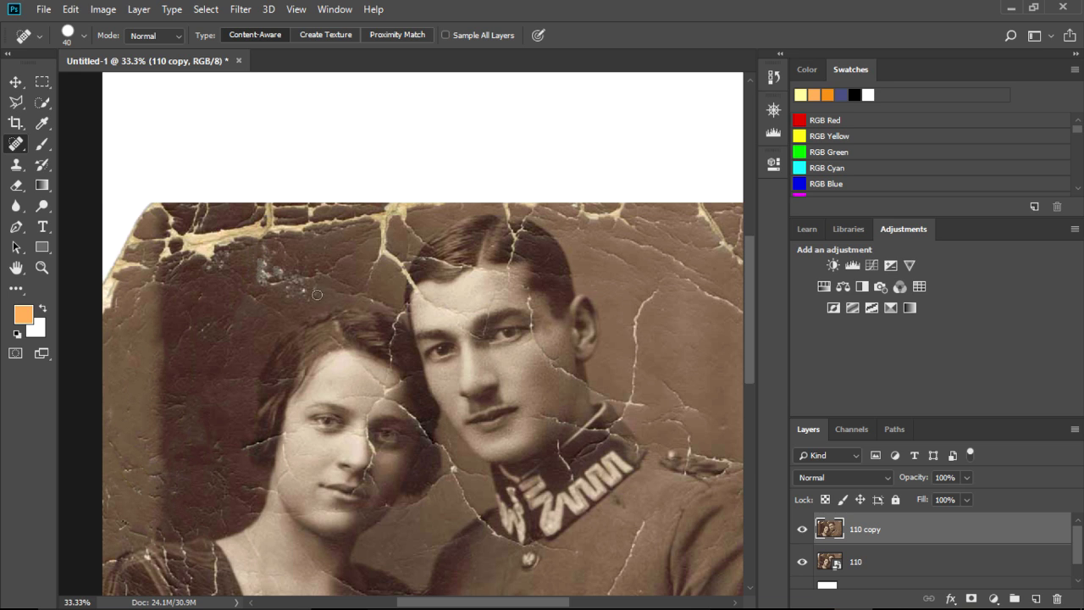
pyautogui.moveTo(365, 285)
pyautogui.mouseDown()
pyautogui.moveTo(383, 228)
pyautogui.moveTo(404, 273)
pyautogui.moveTo(405, 246)
pyautogui.mouseUp()
# Heal the cracks beside the man's collar and shoulder and in the right background
pyautogui.moveTo(442, 440); pyautogui.dragTo(463, 474)
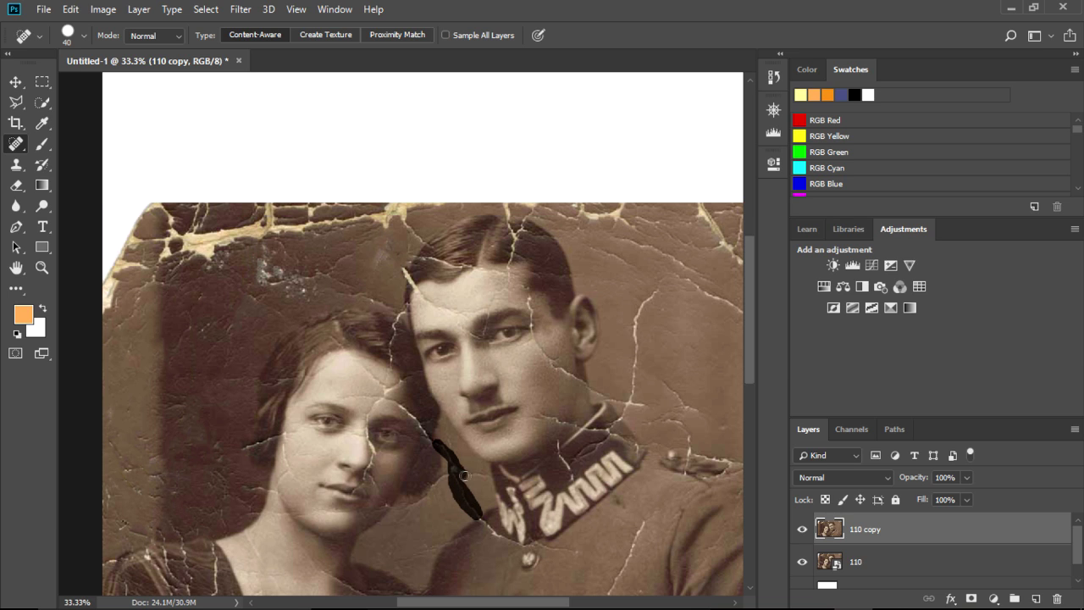
pyautogui.moveTo(484, 474); pyautogui.dragTo(485, 475)
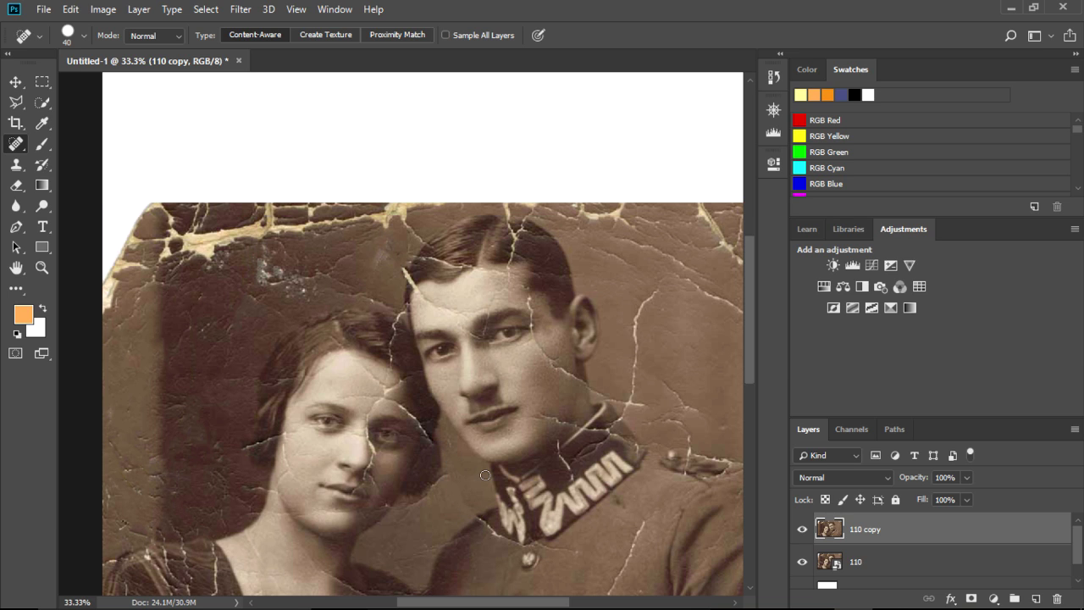
pyautogui.moveTo(664, 286)
pyautogui.mouseDown()
pyautogui.moveTo(629, 415)
pyautogui.moveTo(623, 399)
pyautogui.moveTo(690, 437)
pyautogui.mouseUp()
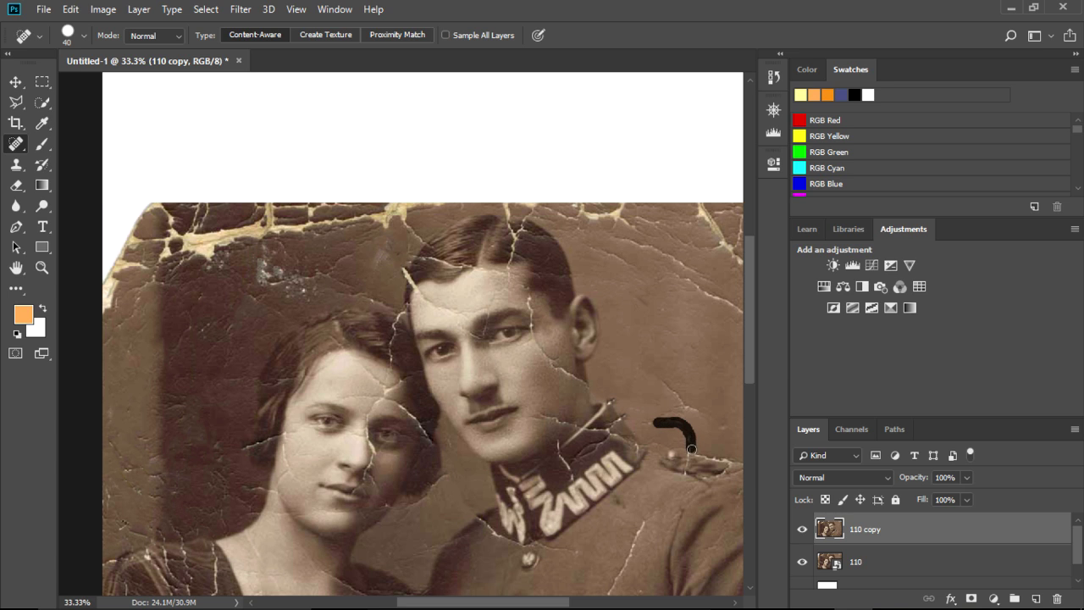
pyautogui.moveTo(720, 418)
pyautogui.mouseDown()
pyautogui.moveTo(661, 377)
pyautogui.moveTo(661, 424)
pyautogui.mouseUp()
pyautogui.moveTo(675, 290); pyautogui.dragTo(740, 315)
pyautogui.moveTo(713, 280)
pyautogui.mouseDown()
pyautogui.moveTo(618, 239)
pyautogui.moveTo(693, 271)
pyautogui.moveTo(584, 244)
pyautogui.mouseUp()
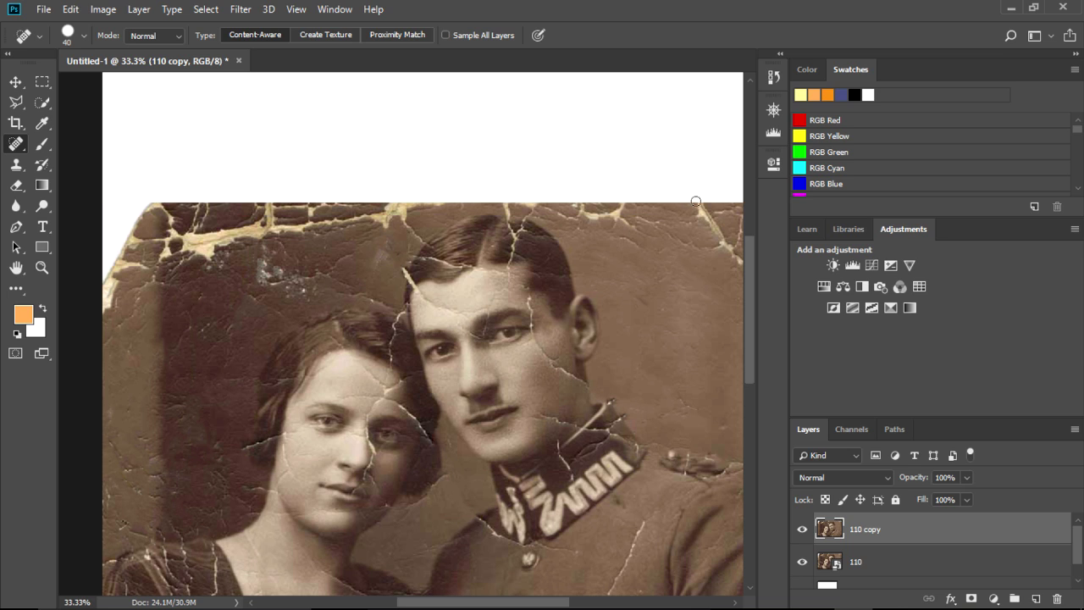
# Repair the torn top edge, the crack rising from the man's hair, and right-edge cracks
pyautogui.moveTo(695, 202); pyautogui.dragTo(743, 269)
pyautogui.moveTo(741, 267); pyautogui.dragTo(696, 203)
pyautogui.moveTo(567, 204); pyautogui.dragTo(629, 207)
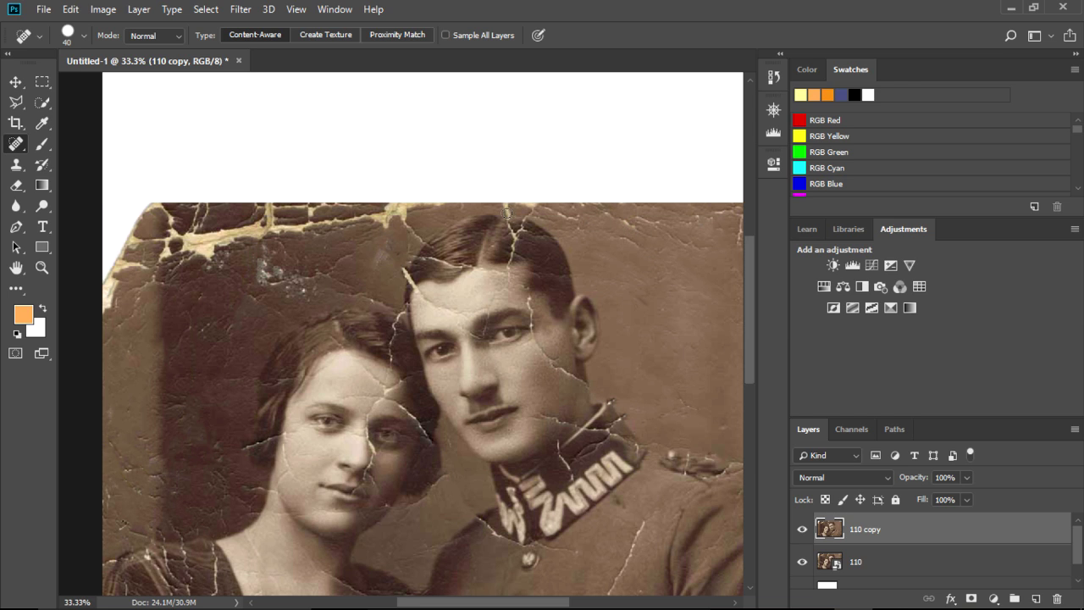
pyautogui.moveTo(542, 205); pyautogui.dragTo(542, 208)
pyautogui.moveTo(422, 241); pyautogui.dragTo(396, 204)
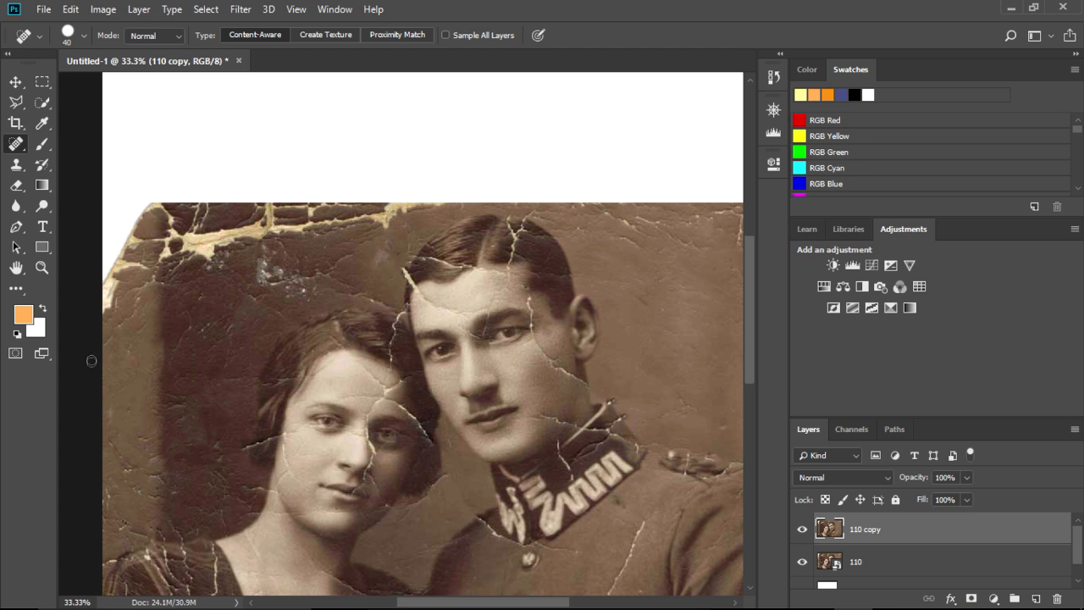
pyautogui.moveTo(593, 207); pyautogui.dragTo(652, 242)
pyautogui.moveTo(407, 603); pyautogui.dragTo(490, 587)
pyautogui.moveTo(470, 249)
pyautogui.mouseDown()
pyautogui.moveTo(510, 254)
pyautogui.moveTo(484, 199)
pyautogui.mouseUp()
pyautogui.moveTo(506, 300); pyautogui.dragTo(476, 257)
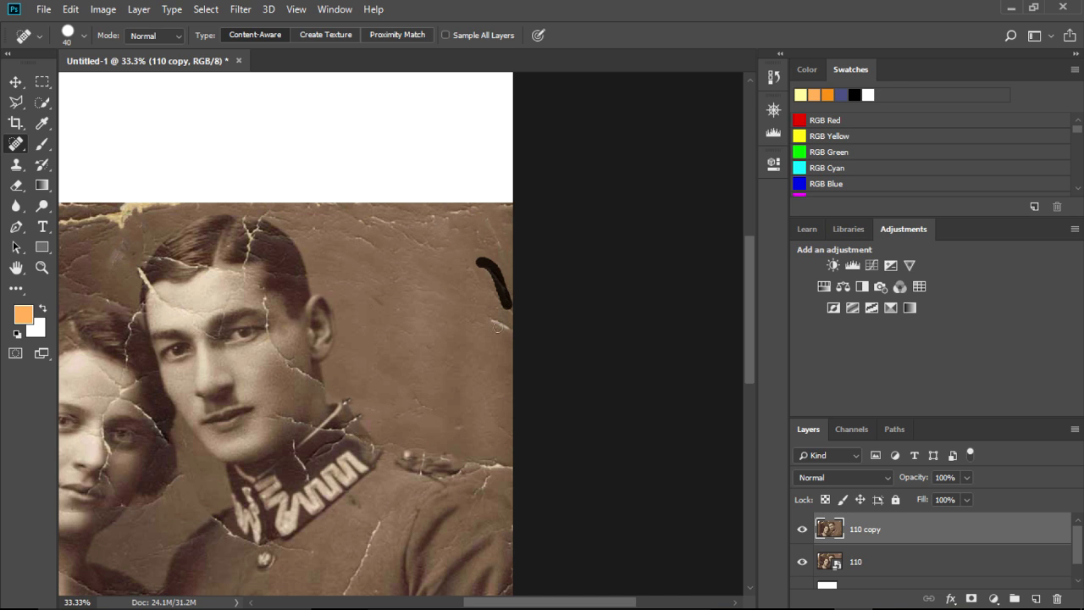
# Heal the right-background cracks, the long crack down the uniform, and bottom-edge cracks
pyautogui.moveTo(479, 312); pyautogui.dragTo(511, 332)
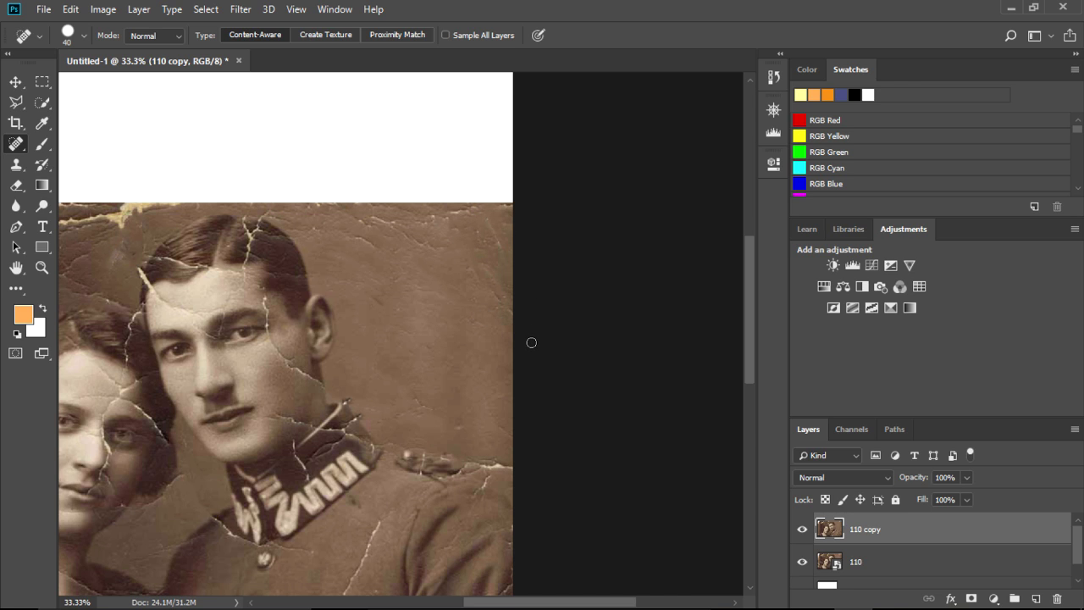
pyautogui.moveTo(495, 467)
pyautogui.mouseDown()
pyautogui.moveTo(464, 466)
pyautogui.moveTo(486, 466)
pyautogui.mouseUp()
pyautogui.moveTo(382, 519); pyautogui.dragTo(342, 601)
pyautogui.scroll(-5, 748, 364)
pyautogui.moveTo(337, 447); pyautogui.dragTo(339, 451)
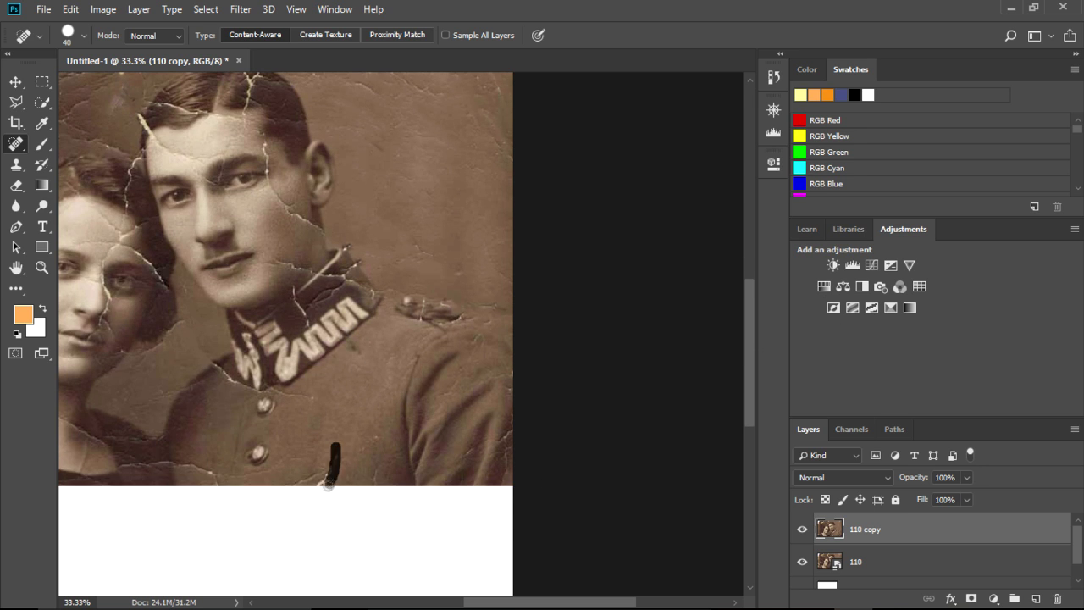
pyautogui.moveTo(319, 468); pyautogui.dragTo(295, 481)
pyautogui.moveTo(230, 477)
pyautogui.mouseDown()
pyautogui.moveTo(207, 477)
pyautogui.moveTo(243, 455)
pyautogui.mouseUp()
# Heal the cracks around the collar, uniform button, collar insignia, and the man's ear
pyautogui.moveTo(252, 392); pyautogui.dragTo(244, 395)
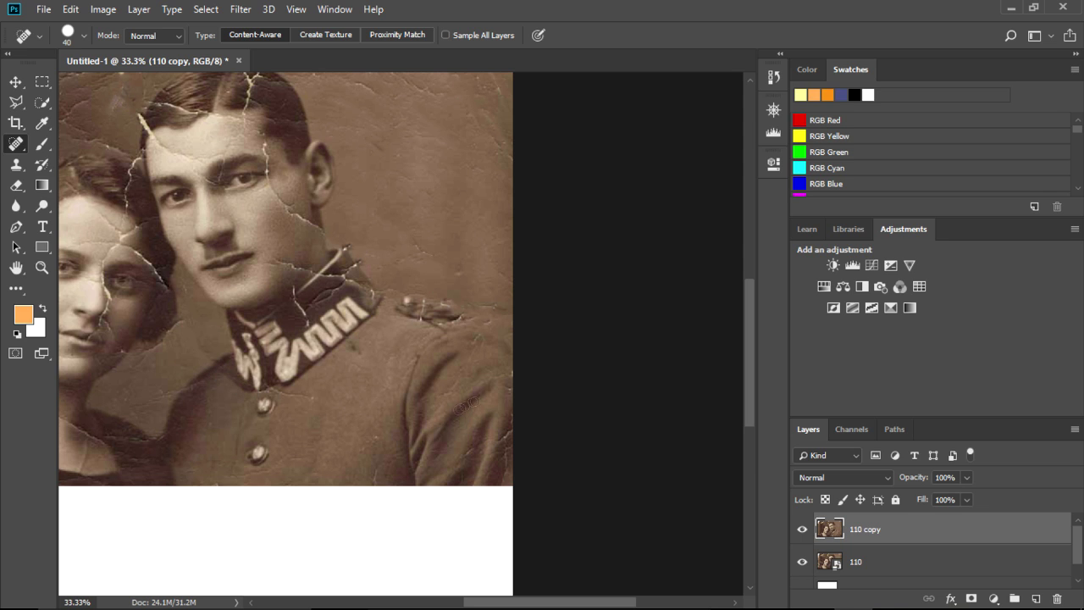
pyautogui.moveTo(310, 401); pyautogui.dragTo(268, 388)
pyautogui.moveTo(303, 311)
pyautogui.mouseDown()
pyautogui.moveTo(288, 283)
pyautogui.moveTo(378, 296)
pyautogui.mouseUp()
pyautogui.moveTo(307, 306); pyautogui.dragTo(344, 279)
pyautogui.moveTo(312, 304); pyautogui.dragTo(353, 277)
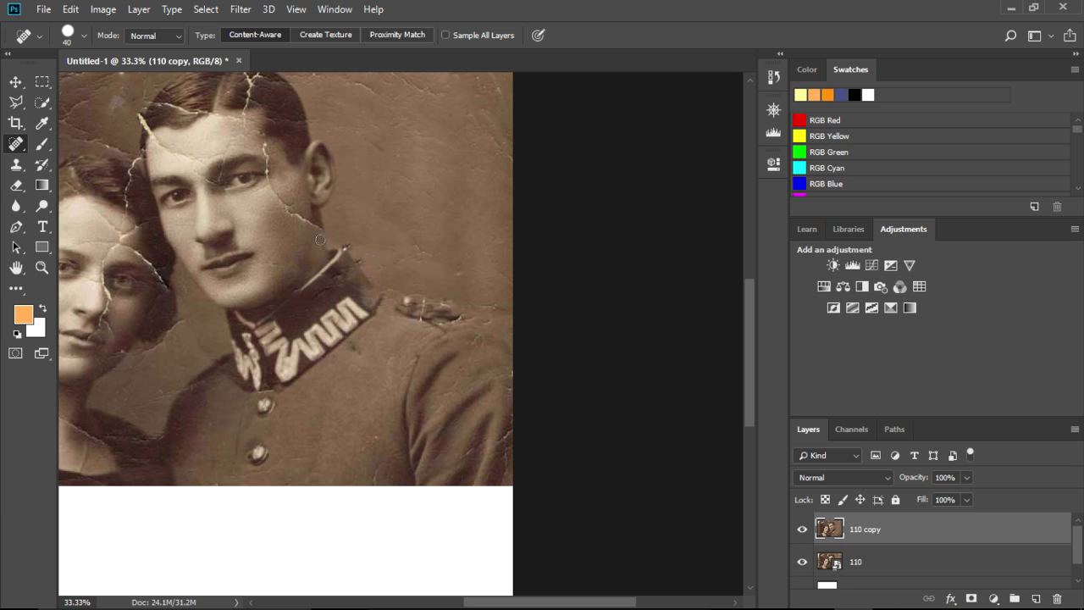
pyautogui.moveTo(322, 229); pyautogui.dragTo(275, 192)
# Heal the cracks in the man's hair, across his forehead, hairline and hair parting
pyautogui.moveTo(247, 123); pyautogui.dragTo(217, 115)
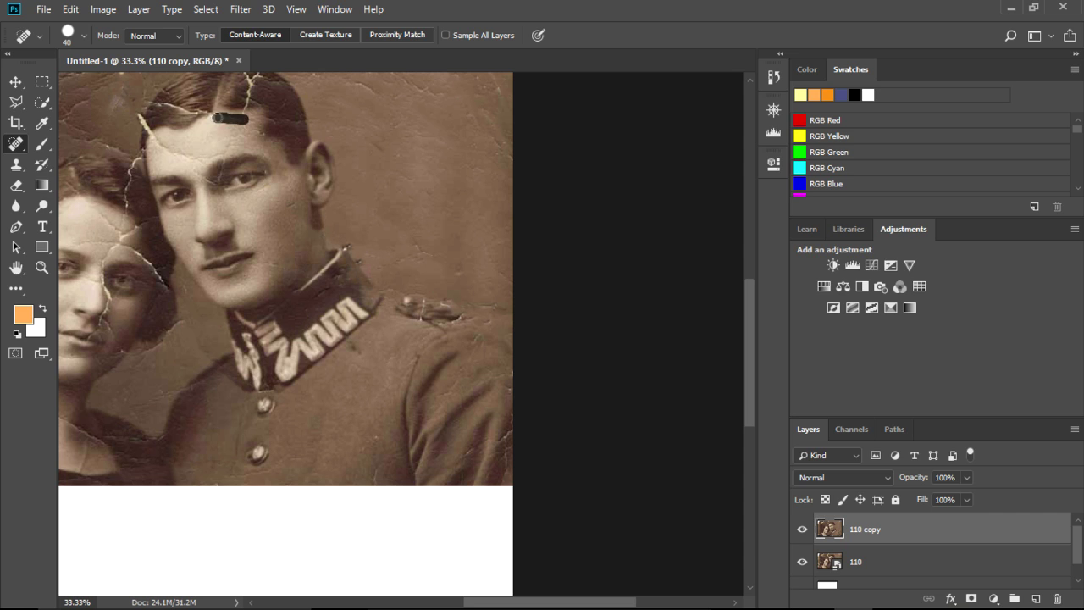
pyautogui.moveTo(207, 157); pyautogui.dragTo(154, 135)
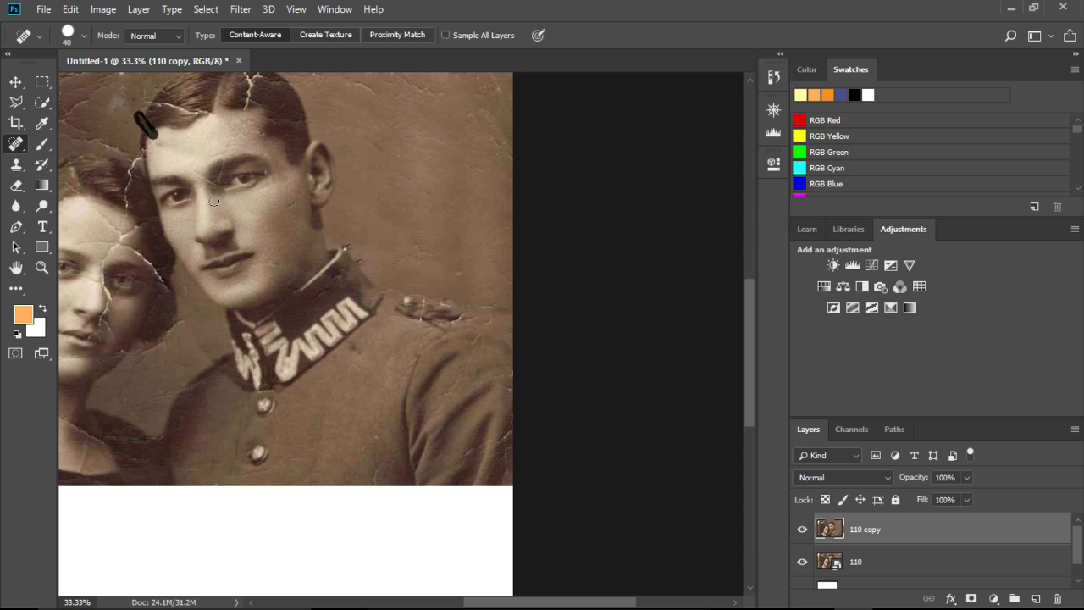
pyautogui.moveTo(150, 103); pyautogui.dragTo(208, 116)
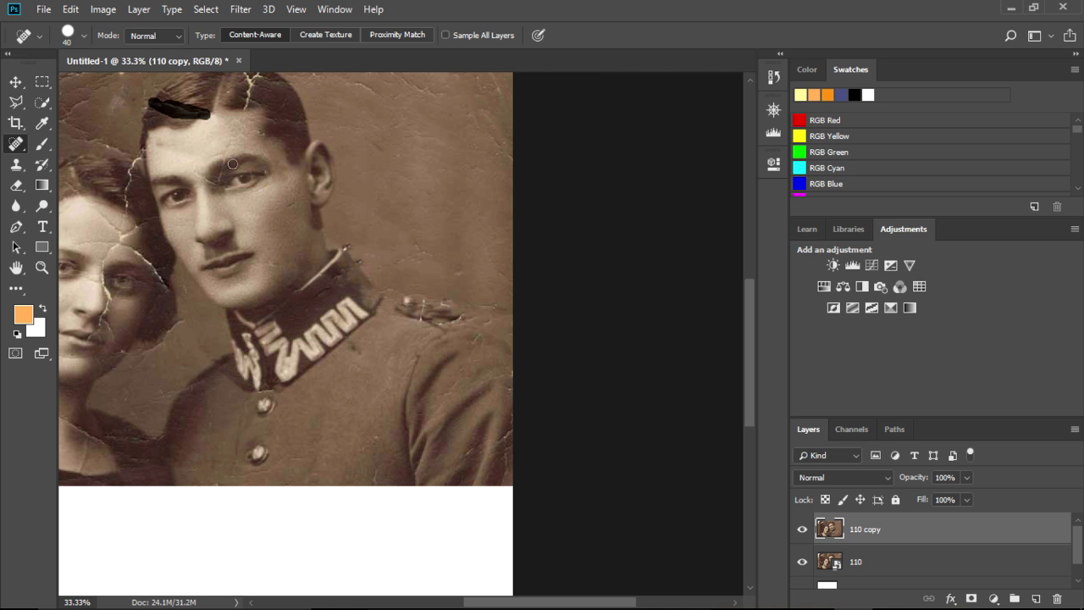
pyautogui.scroll(3, 734, 389)
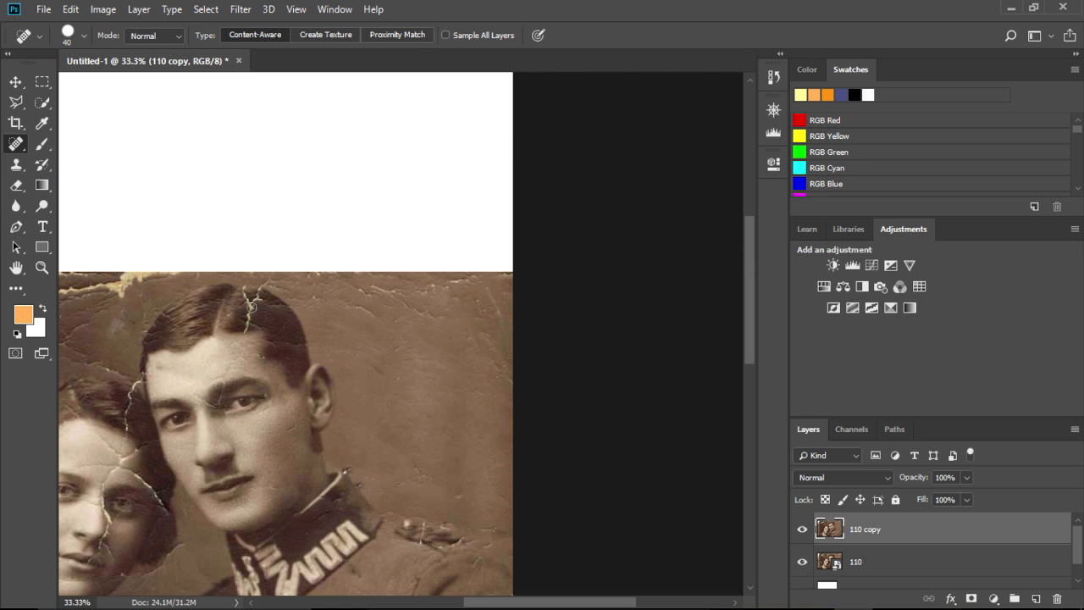
pyautogui.moveTo(254, 309); pyautogui.dragTo(282, 258)
pyautogui.moveTo(245, 333); pyautogui.dragTo(245, 333)
# Heal the rest of the hair crack and the cracks on the woman's forehead and temple
pyautogui.moveTo(128, 413); pyautogui.dragTo(127, 442)
pyautogui.moveTo(124, 471); pyautogui.dragTo(168, 510)
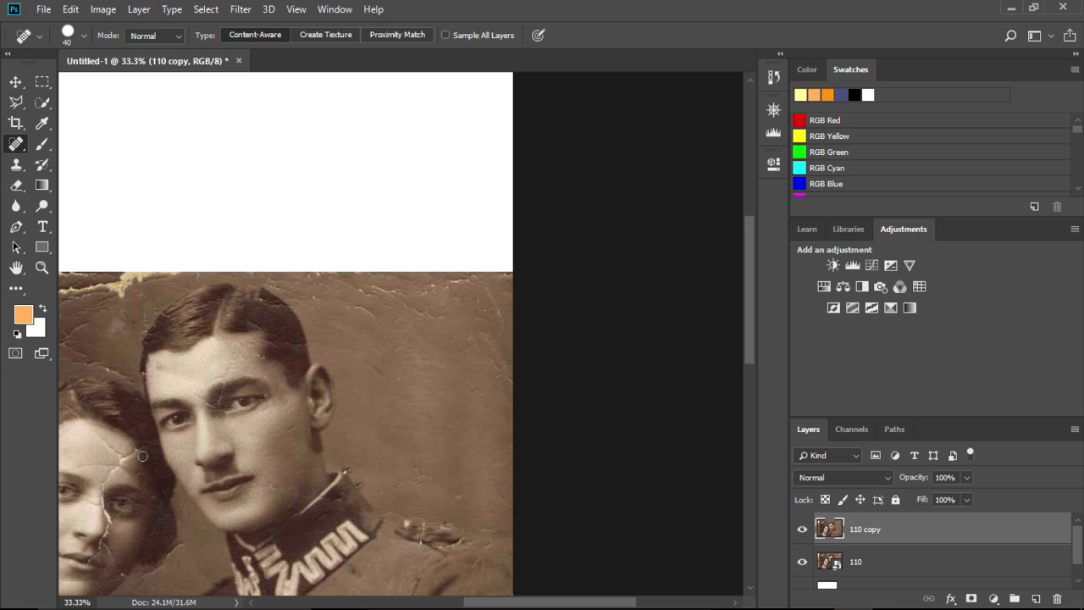
pyautogui.moveTo(138, 447)
pyautogui.mouseDown()
pyautogui.moveTo(101, 487)
pyautogui.moveTo(64, 409)
pyautogui.mouseUp()
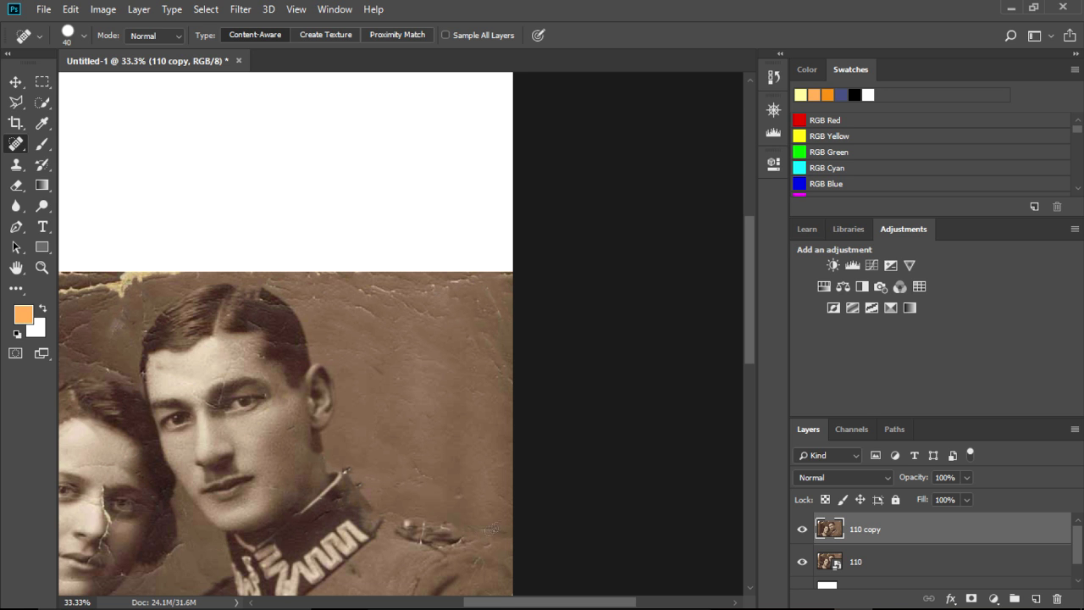
pyautogui.moveTo(496, 603); pyautogui.dragTo(431, 604)
pyautogui.moveTo(750, 299); pyautogui.dragTo(754, 348)
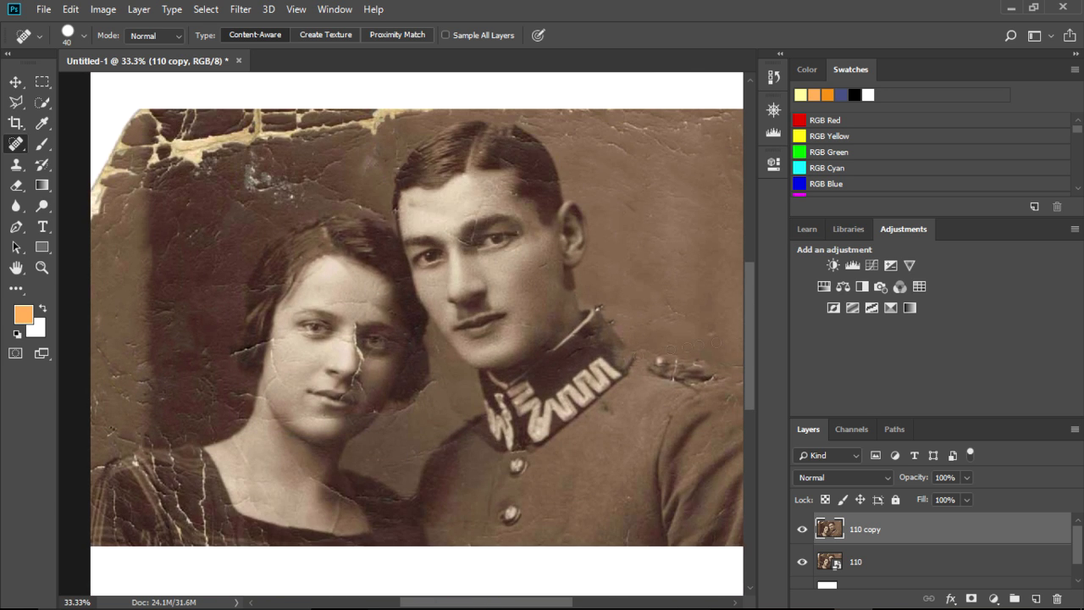
# Heal the woman's neckline crack and the one beside her face, then zoom to her face
pyautogui.moveTo(358, 504); pyautogui.dragTo(307, 478)
pyautogui.moveTo(228, 356)
pyautogui.mouseDown()
pyautogui.moveTo(278, 341)
pyautogui.moveTo(284, 383)
pyautogui.mouseUp()
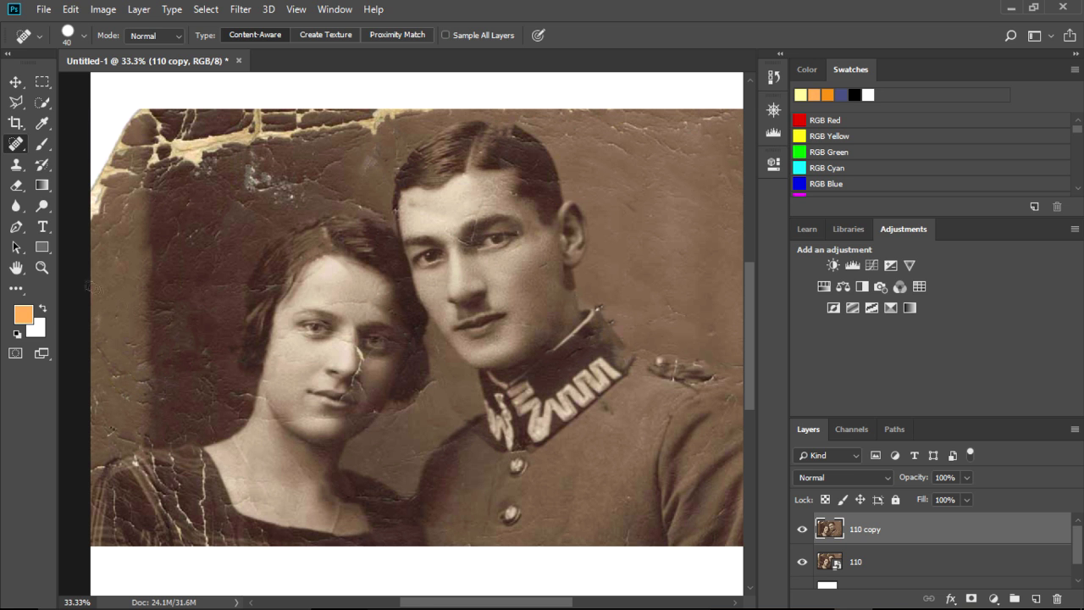
pyautogui.press('z')
pyautogui.click(360, 359)
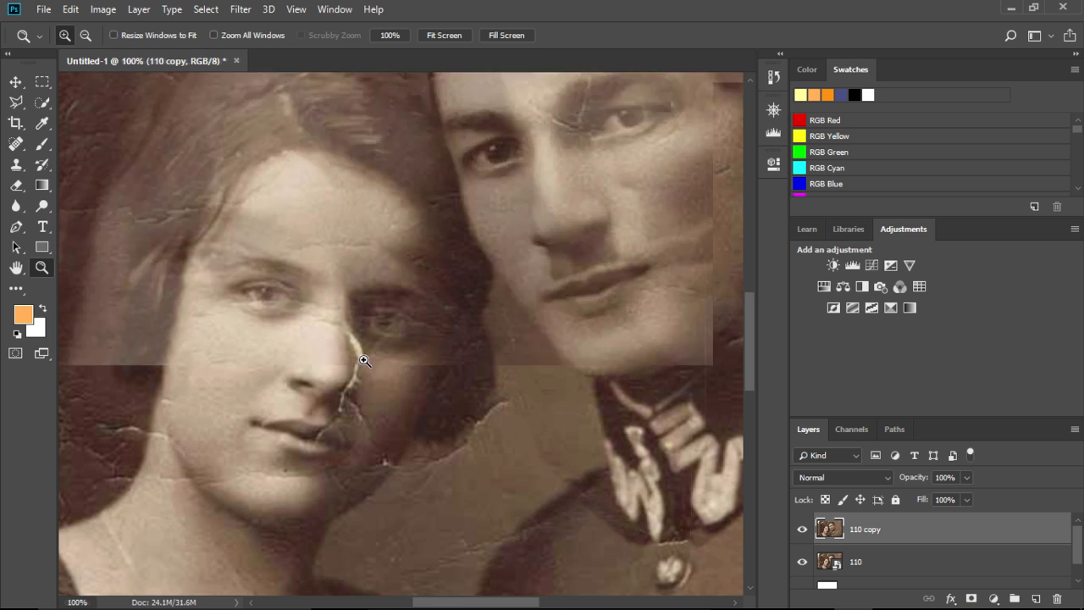
pyautogui.click(364, 360)
# Spot-heal the cracks down her nose and at the mouth corner, plus lip and cheek spots
pyautogui.press('j')
pyautogui.moveTo(352, 330)
pyautogui.mouseDown()
pyautogui.moveTo(360, 371)
pyautogui.moveTo(334, 433)
pyautogui.moveTo(345, 442)
pyautogui.mouseUp()
pyautogui.moveTo(382, 501)
pyautogui.mouseDown()
pyautogui.moveTo(404, 516)
pyautogui.moveTo(584, 419)
pyautogui.mouseUp()
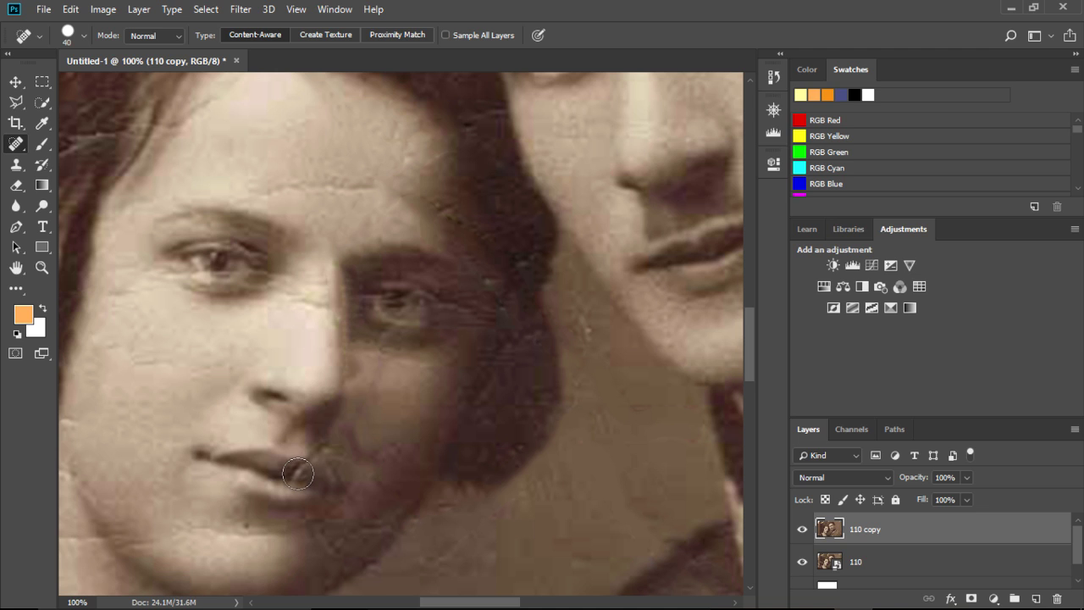
pyautogui.click(314, 448)
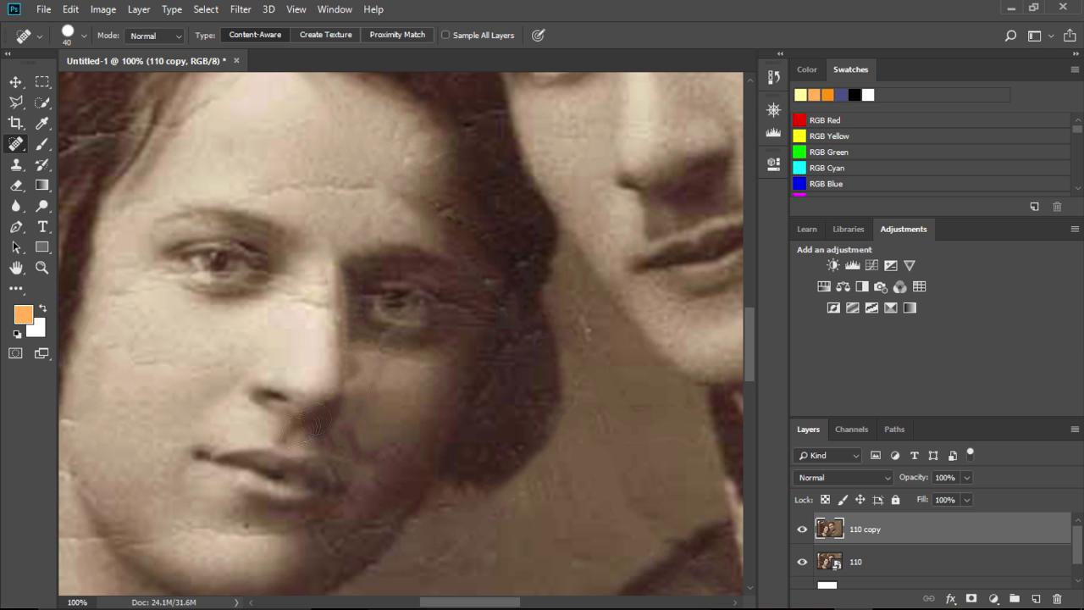
pyautogui.click(198, 283)
pyautogui.click(72, 416)
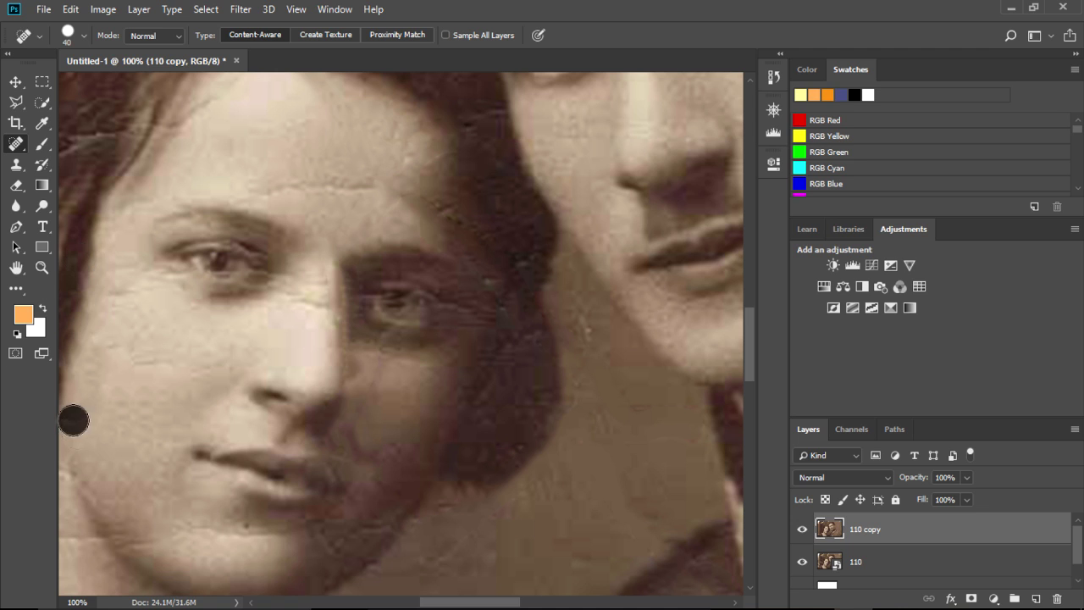
pyautogui.click(59, 488)
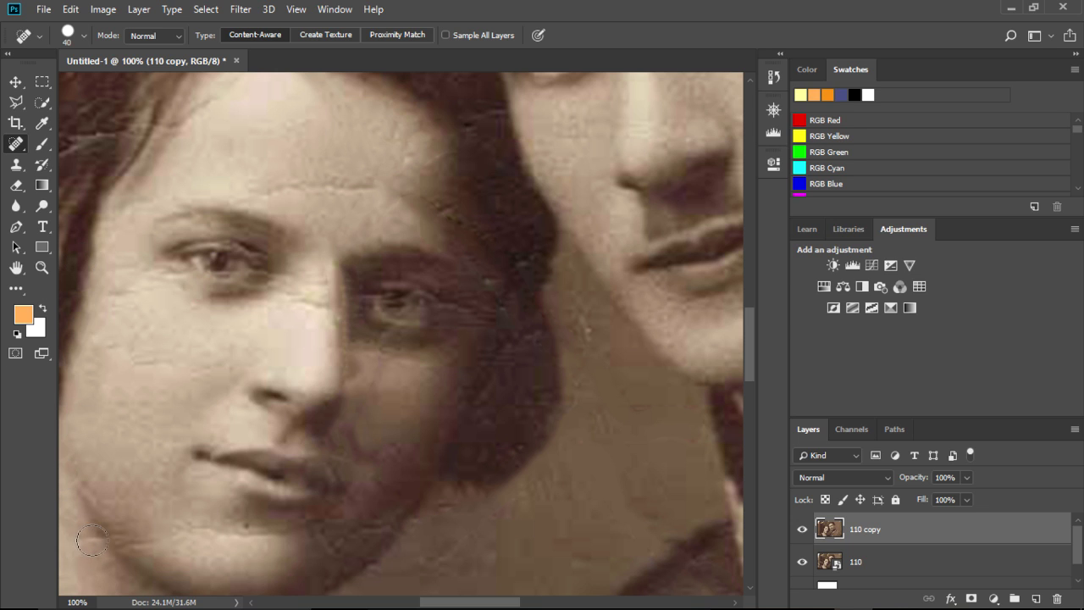
pyautogui.click(191, 529)
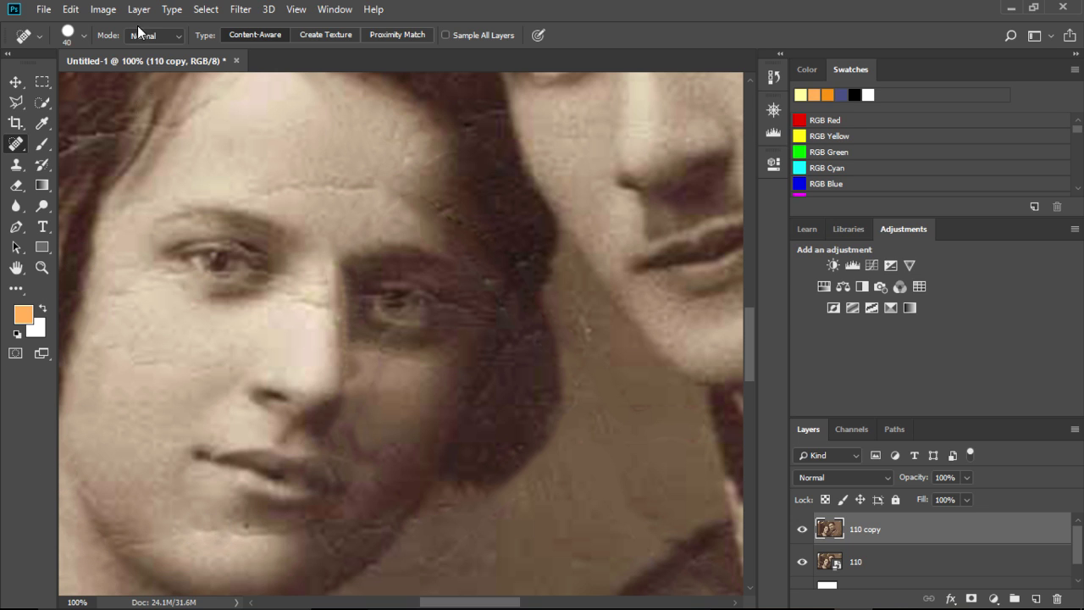
# Zoom back out to view both of the couple's faces
pyautogui.click(41, 267)
pyautogui.keyDown('alt'); pyautogui.click(373, 348); pyautogui.keyUp('alt')
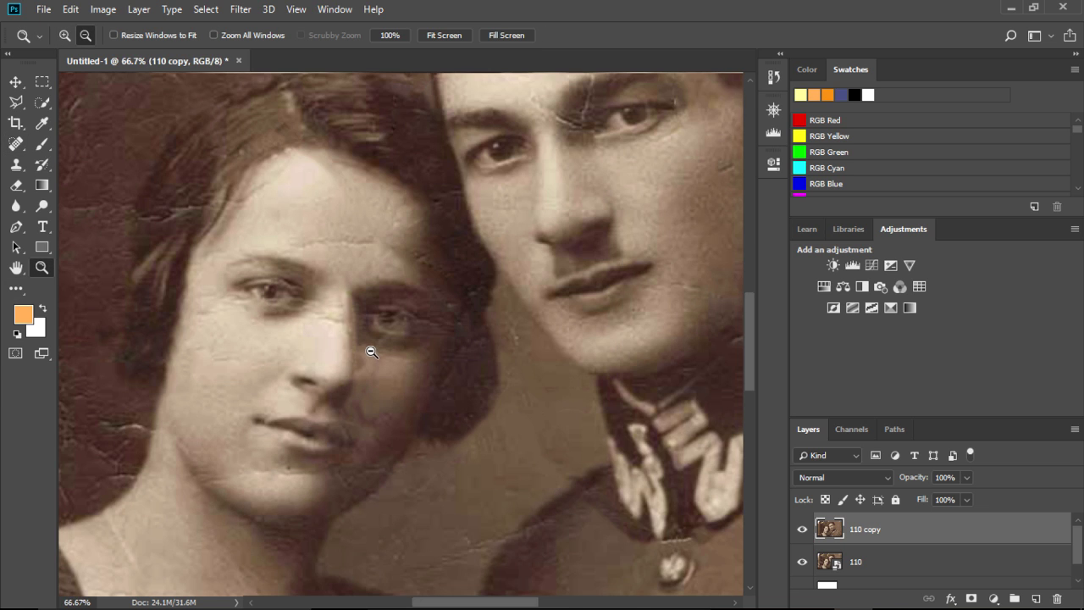
pyautogui.keyDown('alt'); pyautogui.click(370, 350); pyautogui.keyUp('alt')
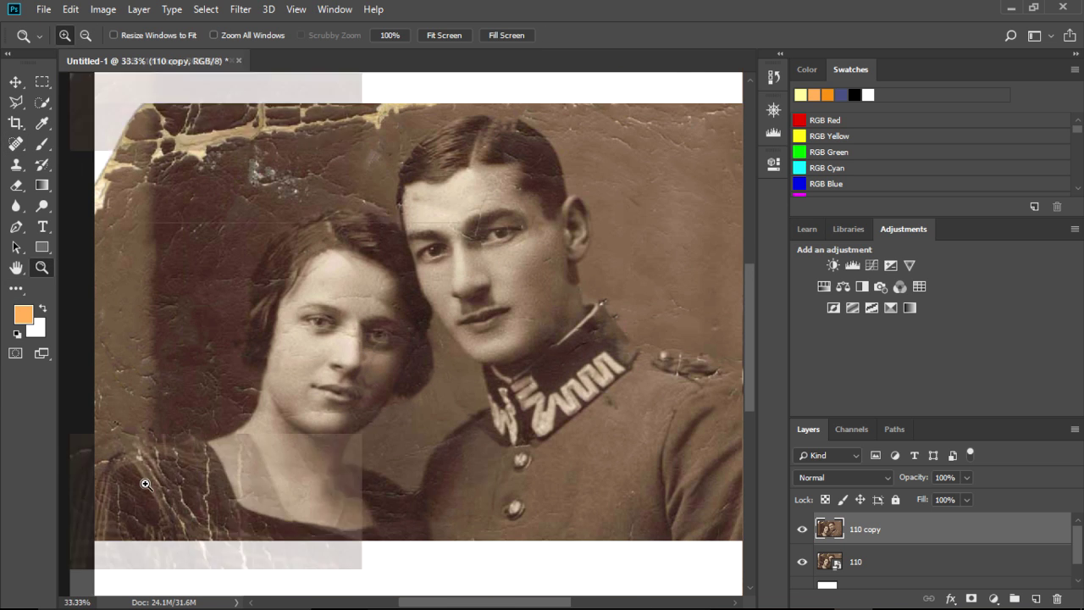
# Zoom in on the woman's dress and switch to the Spot Healing Brush
pyautogui.click(144, 483)
pyautogui.moveTo(665, 392); pyautogui.dragTo(737, 392)
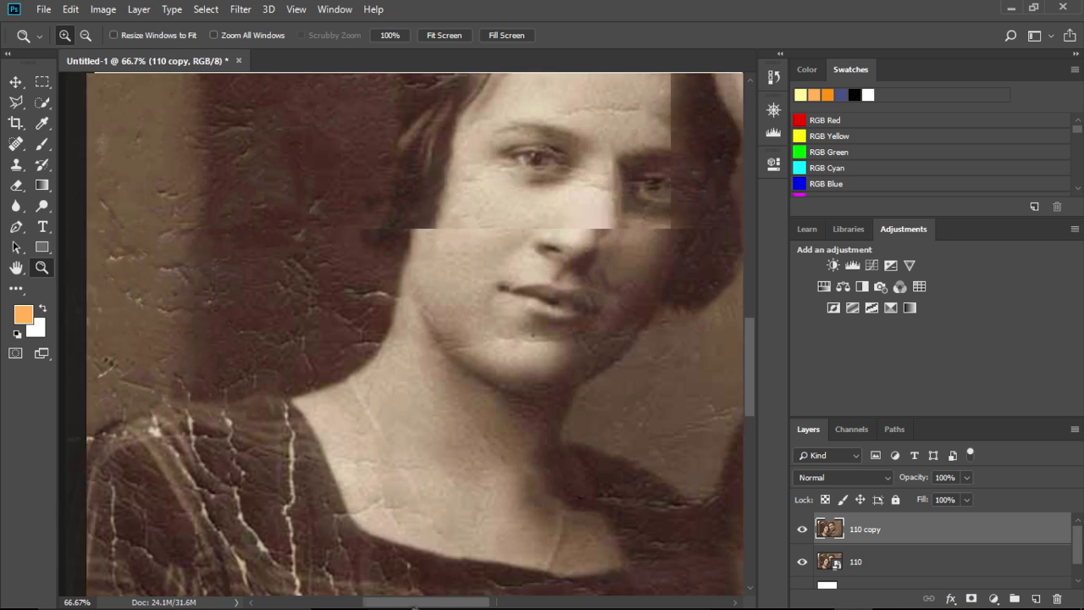
pyautogui.scroll(-3, 745, 398)
pyautogui.press('j')
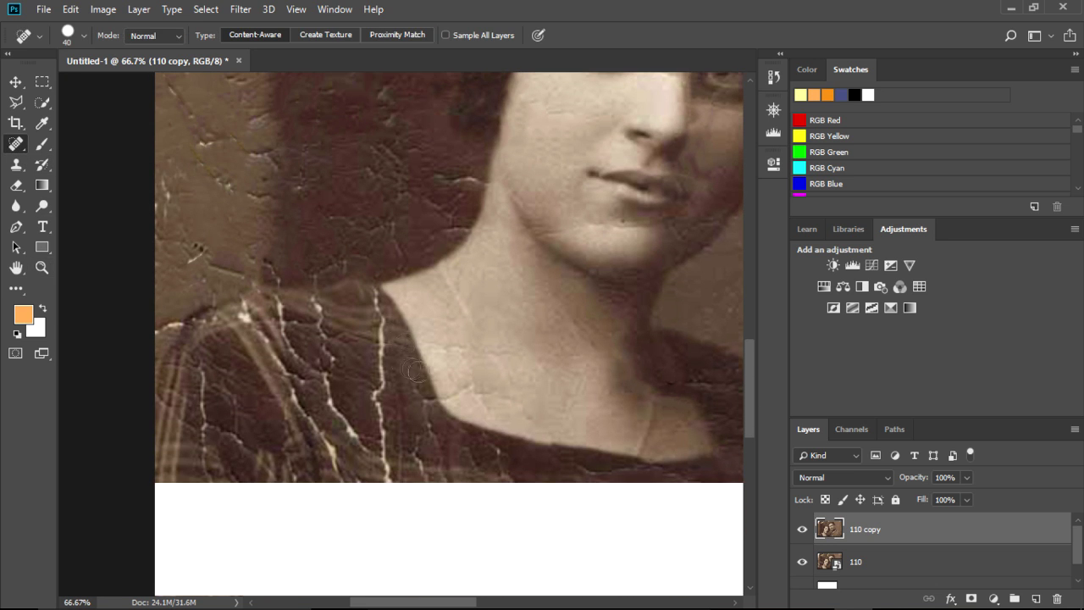
# Heal the cracks running from the neckline down the dress and along the left shoulder
pyautogui.moveTo(373, 291); pyautogui.dragTo(391, 479)
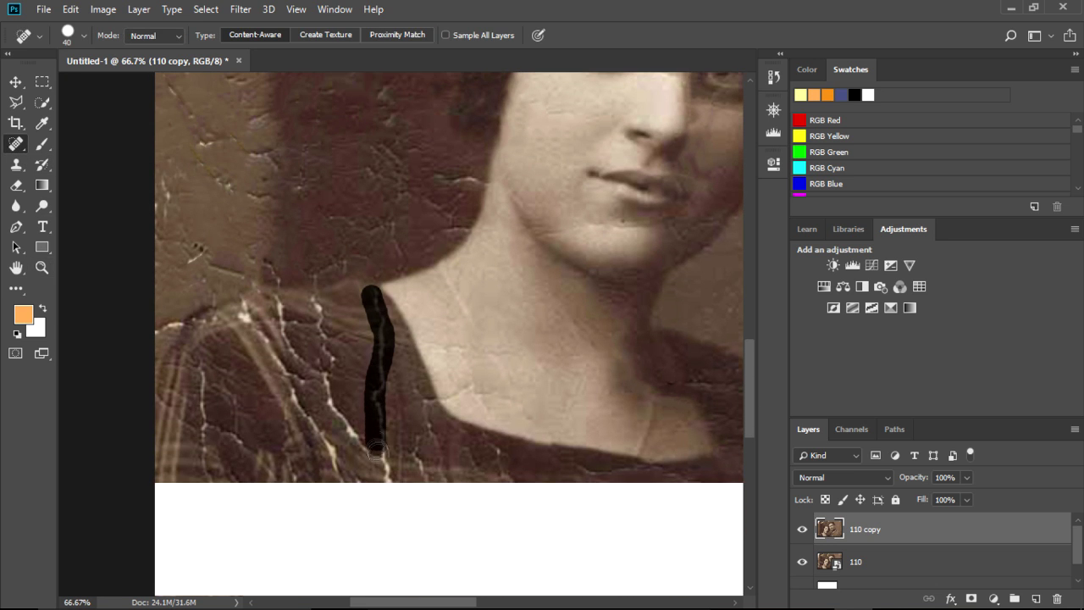
pyautogui.moveTo(368, 458); pyautogui.dragTo(314, 301)
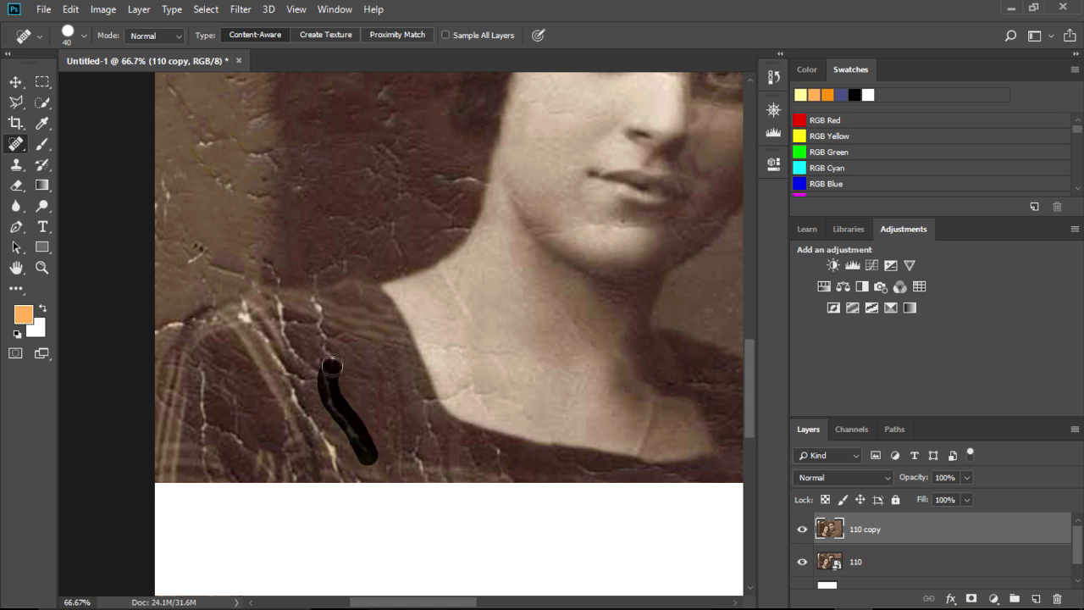
pyautogui.moveTo(332, 390)
pyautogui.mouseDown()
pyautogui.moveTo(273, 292)
pyautogui.moveTo(307, 407)
pyautogui.mouseUp()
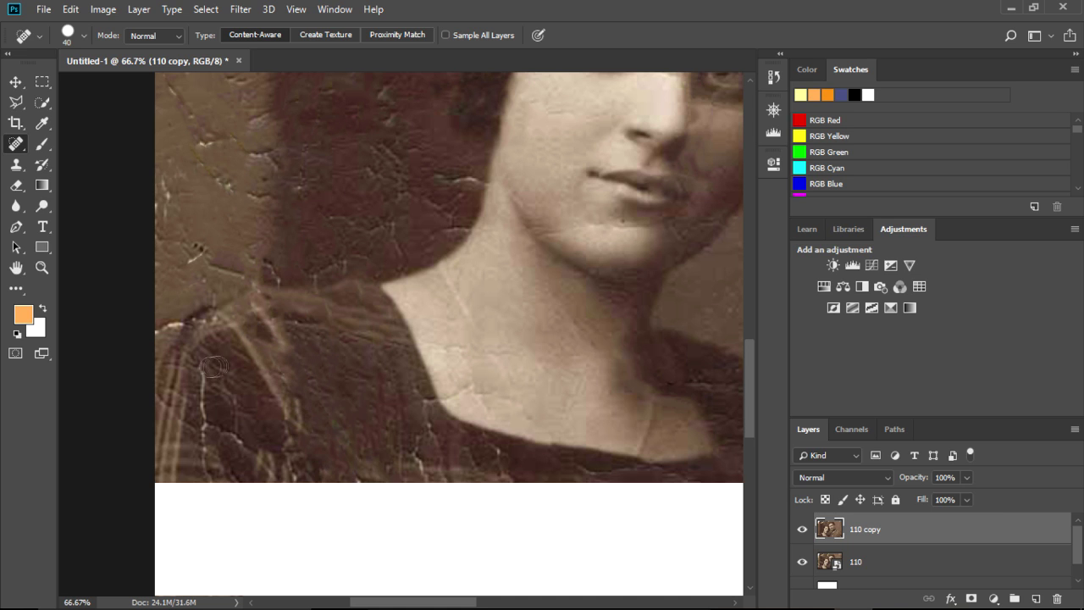
pyautogui.moveTo(206, 366); pyautogui.dragTo(207, 479)
pyautogui.moveTo(194, 369)
pyautogui.mouseDown()
pyautogui.moveTo(254, 458)
pyautogui.moveTo(286, 401)
pyautogui.mouseUp()
# Heal the S-shaped dress crack, the crack below the neckline, and the shoulder scratch
pyautogui.moveTo(427, 478); pyautogui.dragTo(413, 383)
pyautogui.moveTo(488, 442); pyautogui.dragTo(510, 489)
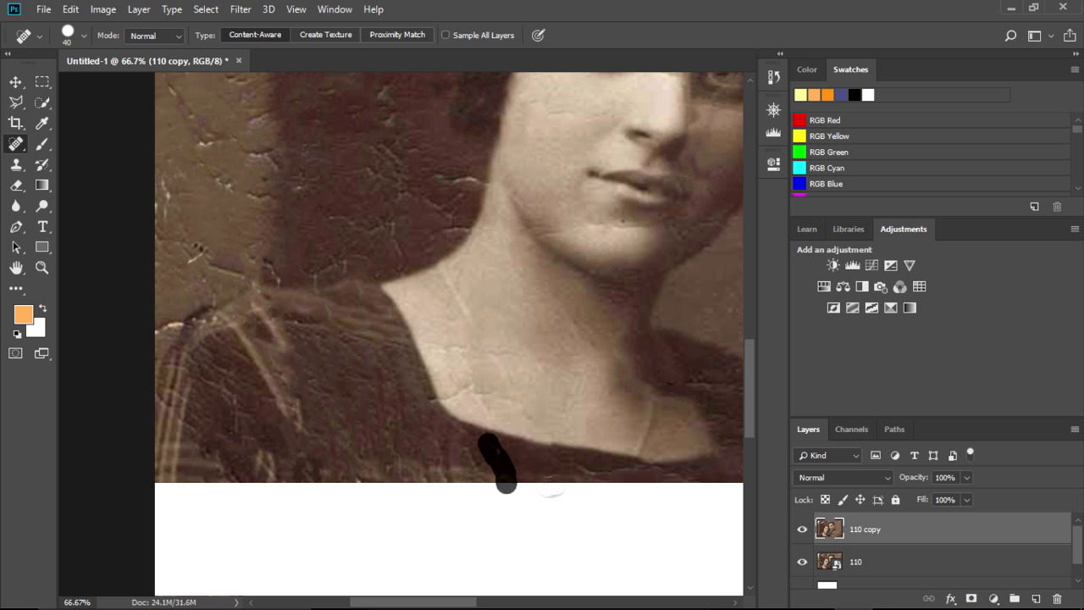
pyautogui.click(175, 323)
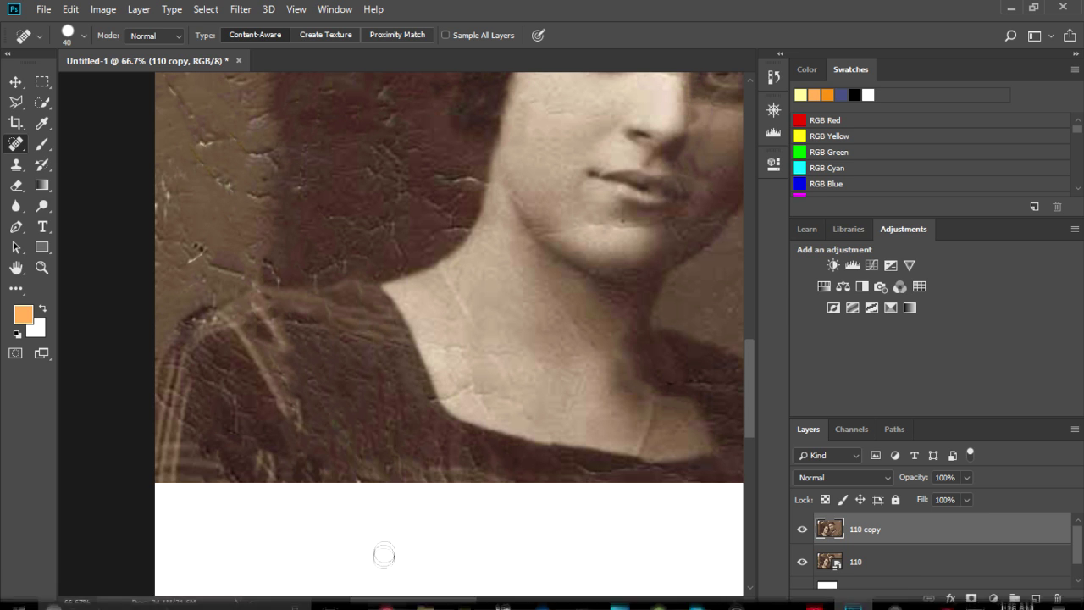
pyautogui.moveTo(387, 601); pyautogui.dragTo(448, 601)
pyautogui.moveTo(750, 433); pyautogui.dragTo(738, 346)
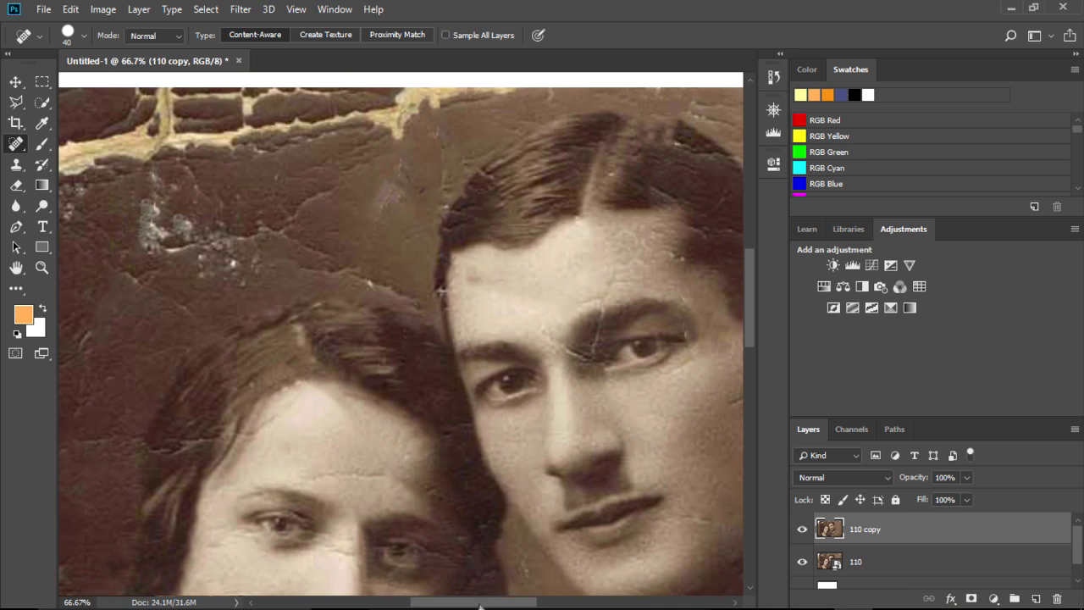
# Heal the cracks along the torn left edge and across the upper-left background
pyautogui.moveTo(481, 603); pyautogui.dragTo(441, 603)
pyautogui.moveTo(78, 267); pyautogui.dragTo(76, 248)
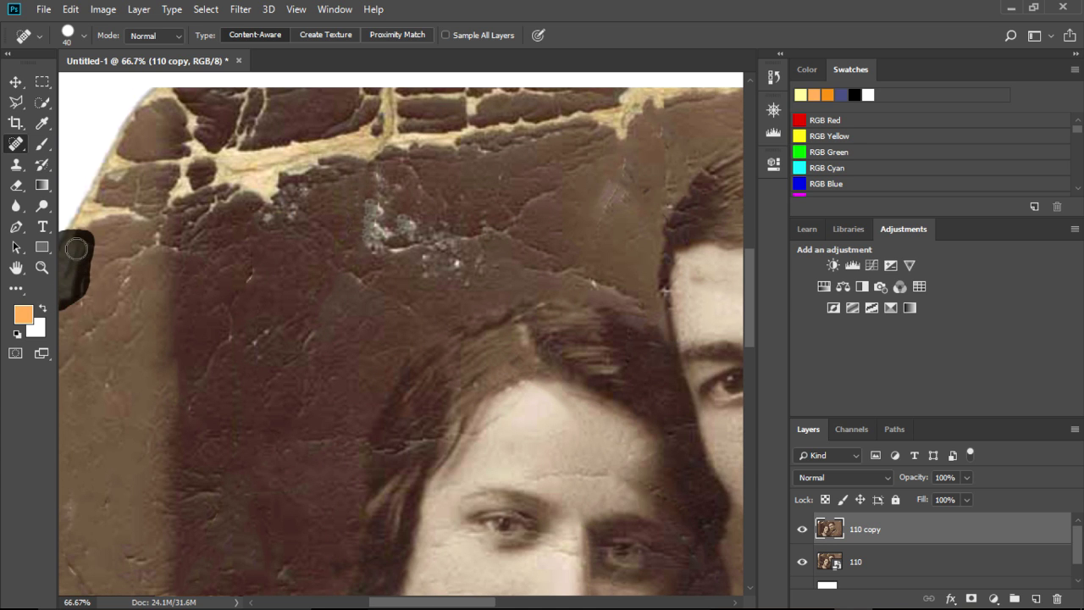
pyautogui.moveTo(146, 223); pyautogui.dragTo(52, 269)
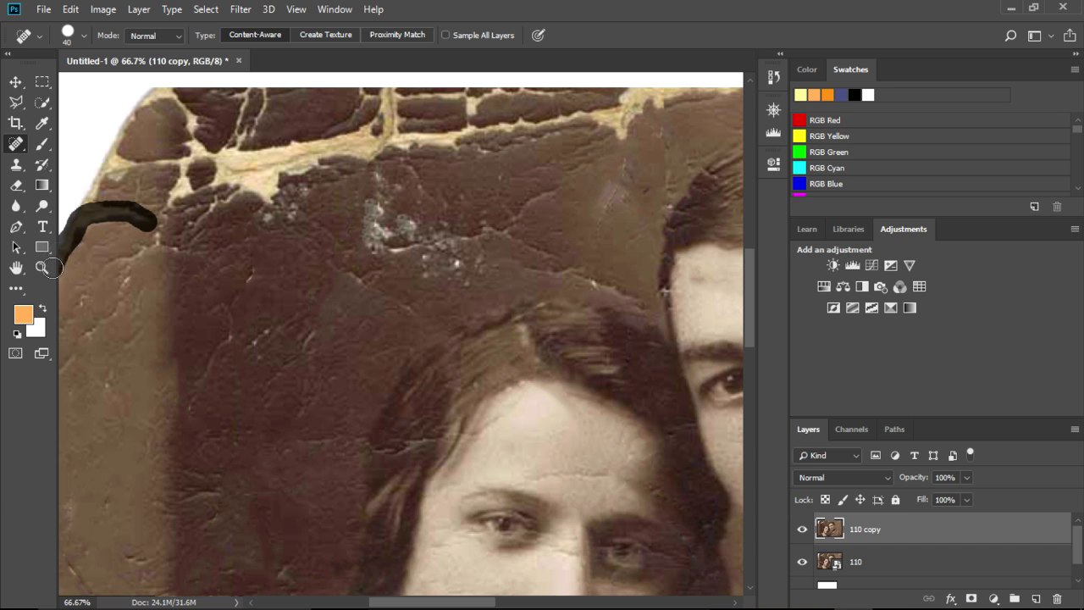
pyautogui.moveTo(118, 214); pyautogui.dragTo(78, 213)
pyautogui.moveTo(158, 235)
pyautogui.mouseDown()
pyautogui.moveTo(119, 169)
pyautogui.moveTo(364, 140)
pyautogui.moveTo(391, 93)
pyautogui.moveTo(375, 146)
pyautogui.moveTo(199, 182)
pyautogui.moveTo(271, 202)
pyautogui.mouseUp()
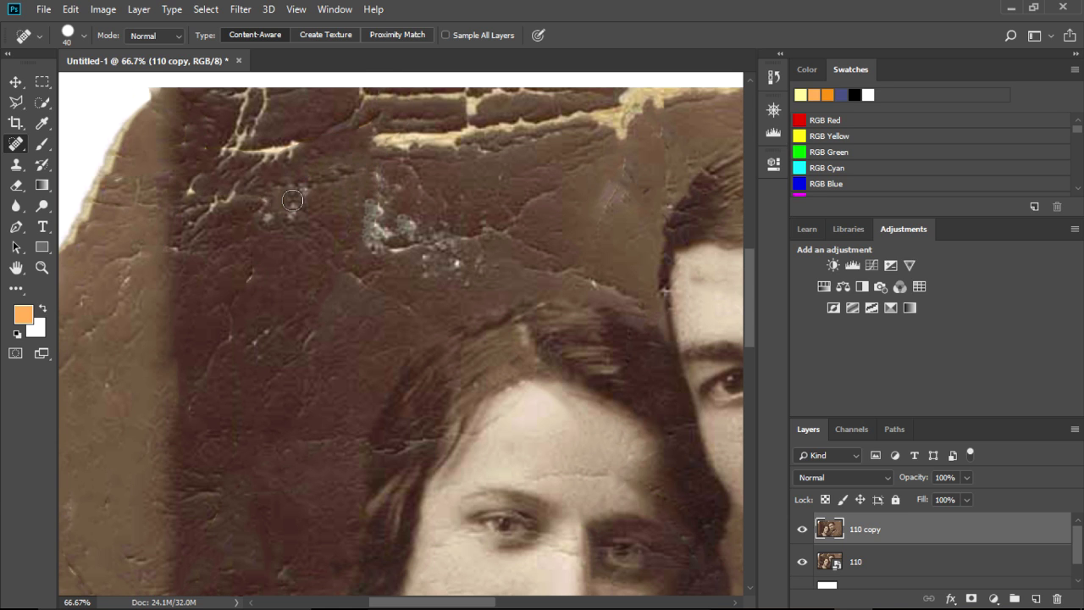
# Heal the cracks along the top edge, the looping crack, and above the woman's hair
pyautogui.moveTo(368, 137)
pyautogui.mouseDown()
pyautogui.moveTo(447, 149)
pyautogui.moveTo(428, 95)
pyautogui.moveTo(363, 99)
pyautogui.mouseUp()
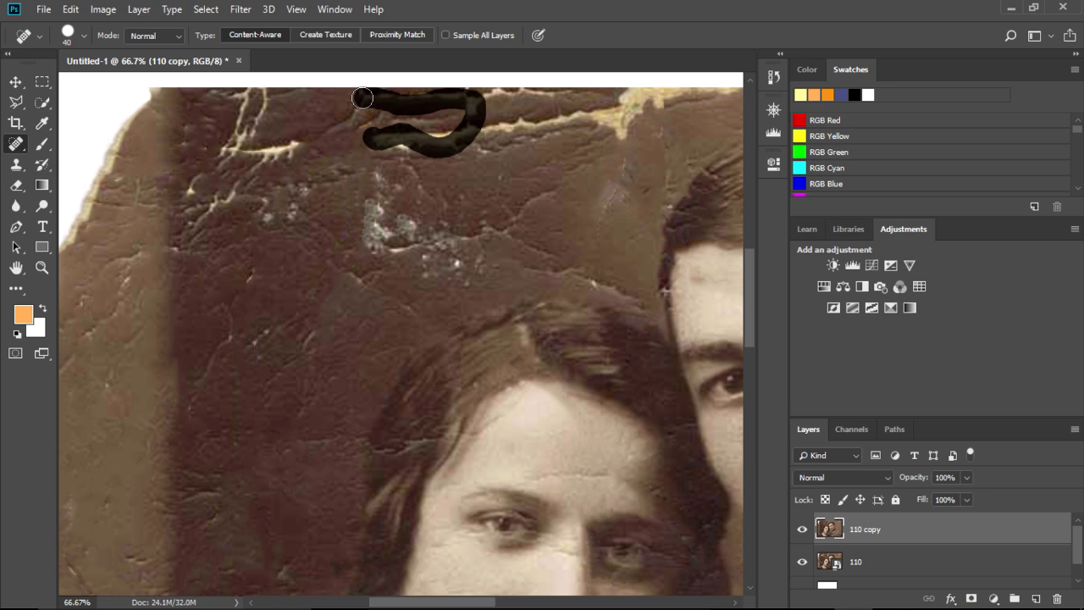
pyautogui.moveTo(373, 161)
pyautogui.mouseDown()
pyautogui.moveTo(427, 129)
pyautogui.moveTo(605, 123)
pyautogui.moveTo(643, 98)
pyautogui.moveTo(622, 140)
pyautogui.moveTo(659, 95)
pyautogui.moveTo(664, 108)
pyautogui.moveTo(745, 91)
pyautogui.mouseUp()
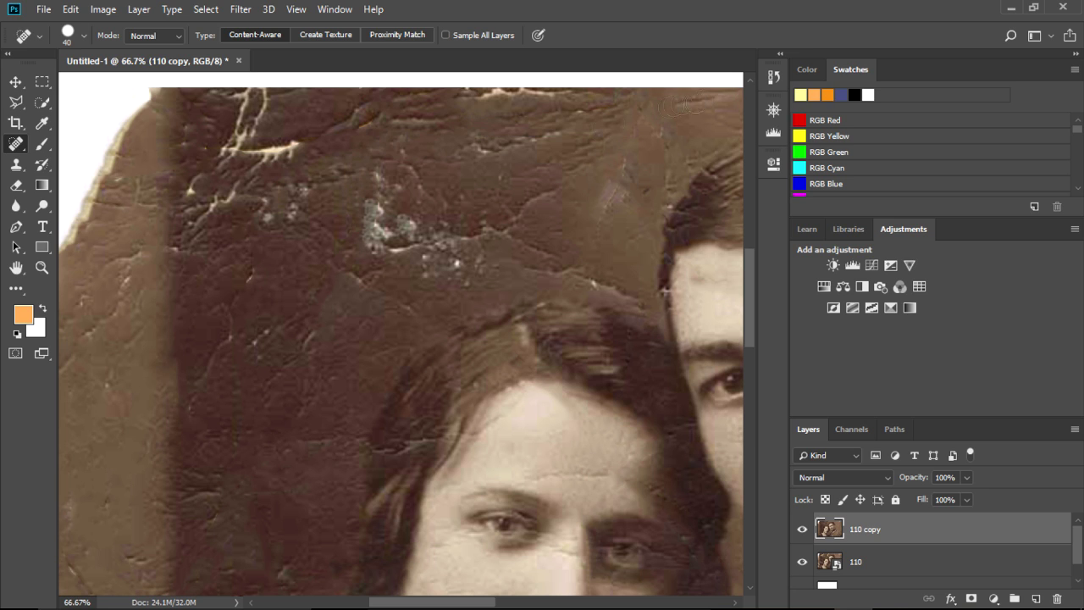
pyautogui.moveTo(301, 156)
pyautogui.mouseDown()
pyautogui.moveTo(241, 106)
pyautogui.moveTo(250, 151)
pyautogui.moveTo(268, 142)
pyautogui.moveTo(245, 121)
pyautogui.mouseUp()
pyautogui.moveTo(451, 84)
pyautogui.mouseDown()
pyautogui.moveTo(457, 98)
pyautogui.moveTo(576, 93)
pyautogui.mouseUp()
pyautogui.moveTo(273, 225)
pyautogui.mouseDown()
pyautogui.moveTo(187, 237)
pyautogui.moveTo(169, 256)
pyautogui.mouseUp()
pyautogui.click(183, 199)
pyautogui.moveTo(370, 184)
pyautogui.mouseDown()
pyautogui.moveTo(398, 222)
pyautogui.moveTo(477, 252)
pyautogui.mouseUp()
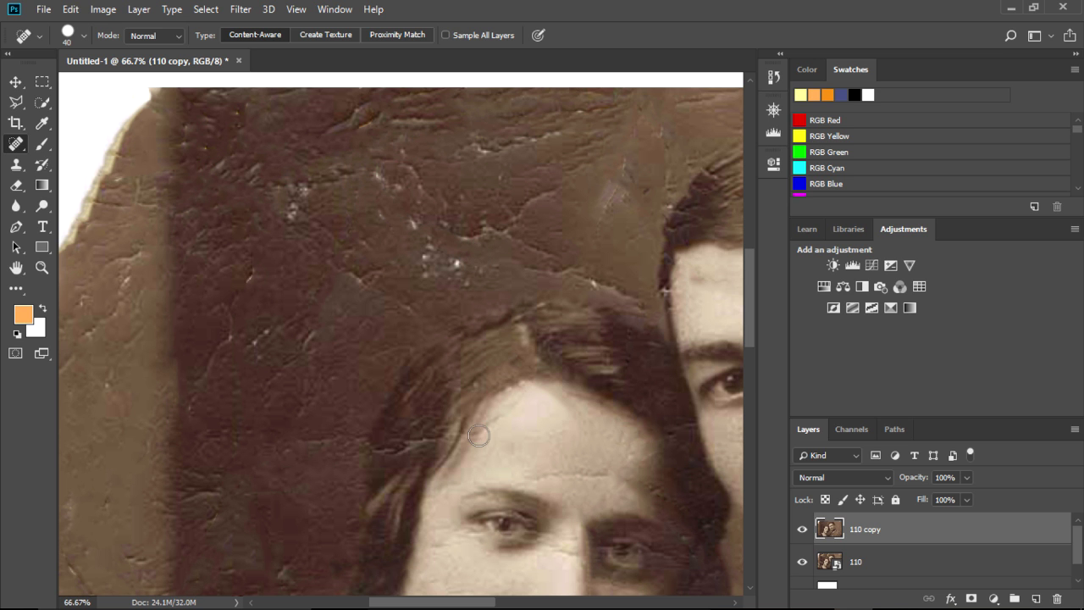
# Heal the background crack to the right of the man's hair
pyautogui.hscroll(5, 598, 423)
pyautogui.hscroll(5, 599, 423)
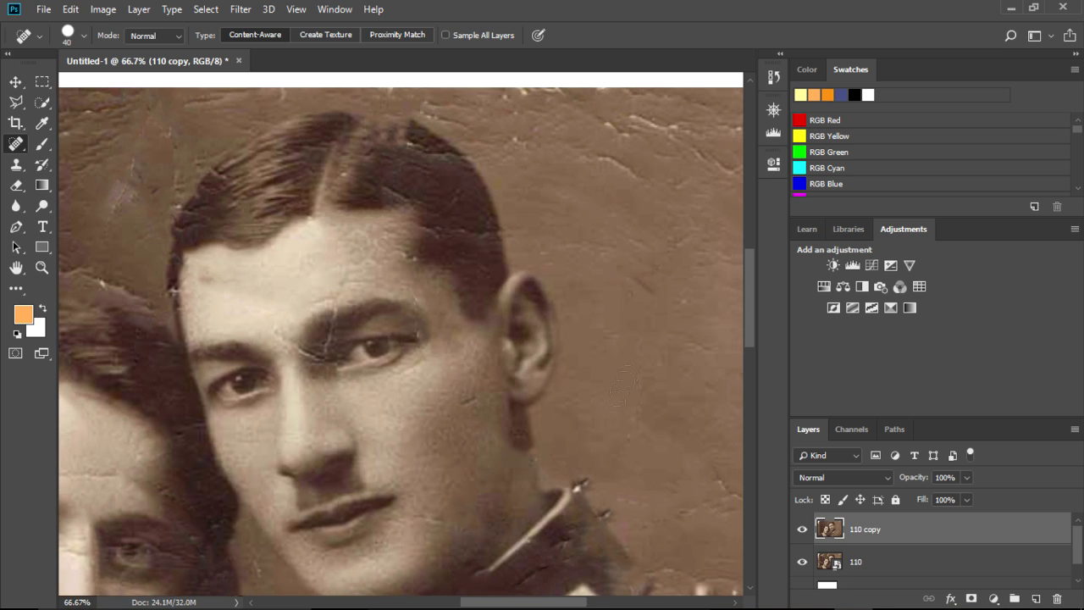
pyautogui.moveTo(746, 330); pyautogui.dragTo(747, 309)
pyautogui.moveTo(694, 238)
pyautogui.mouseDown()
pyautogui.moveTo(597, 224)
pyautogui.moveTo(648, 292)
pyautogui.moveTo(568, 256)
pyautogui.mouseUp()
# Zoom out to 25% to view the whole photo
pyautogui.press('z')
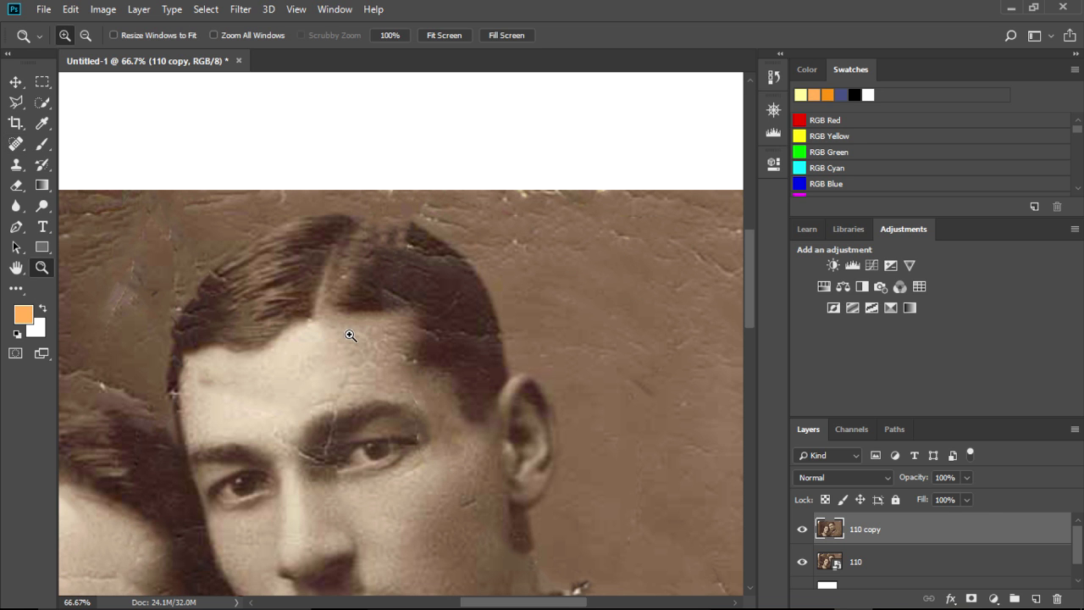
pyautogui.keyDown('alt'); pyautogui.click(350, 335); pyautogui.keyUp('alt')
pyautogui.scroll(-3, 750, 298)
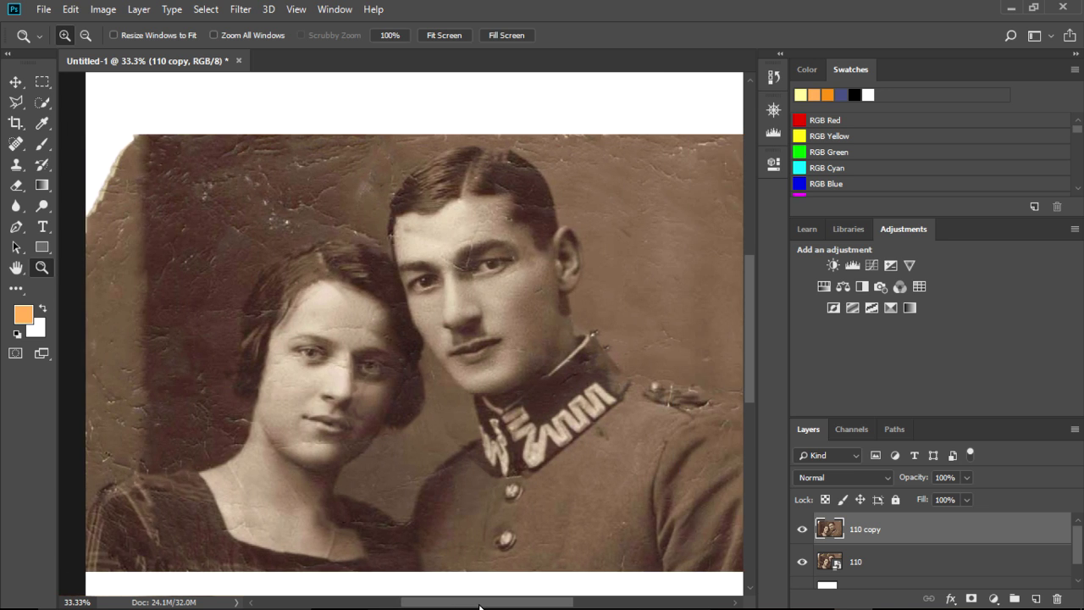
pyautogui.keyDown('alt'); pyautogui.click(477, 370); pyautogui.keyUp('alt')
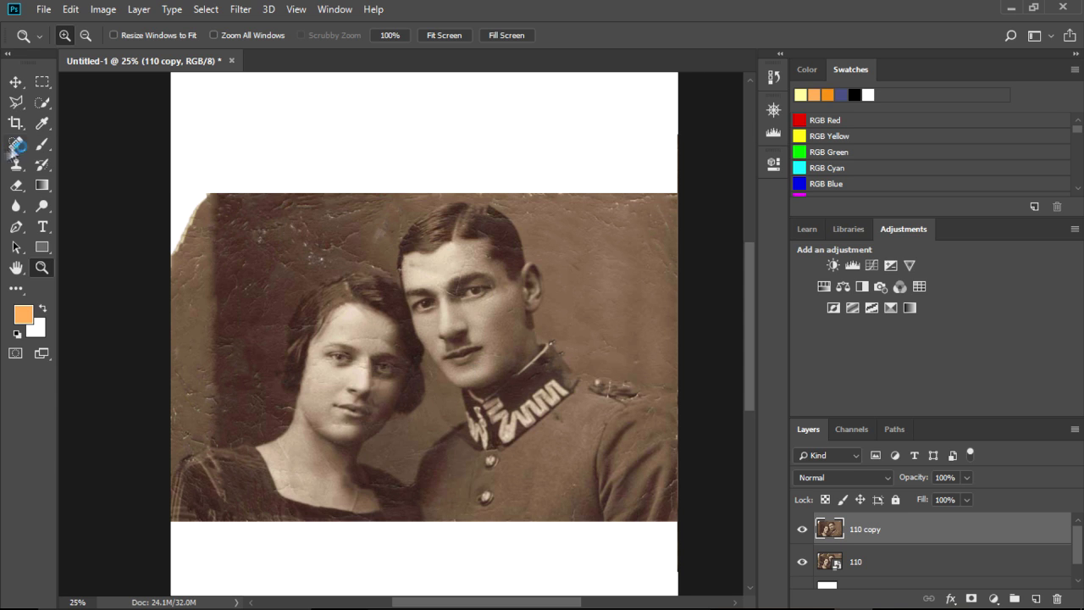
# Patch a damaged area in the upper-left background with the Content-Aware Patch Tool
pyautogui.click(16, 164)
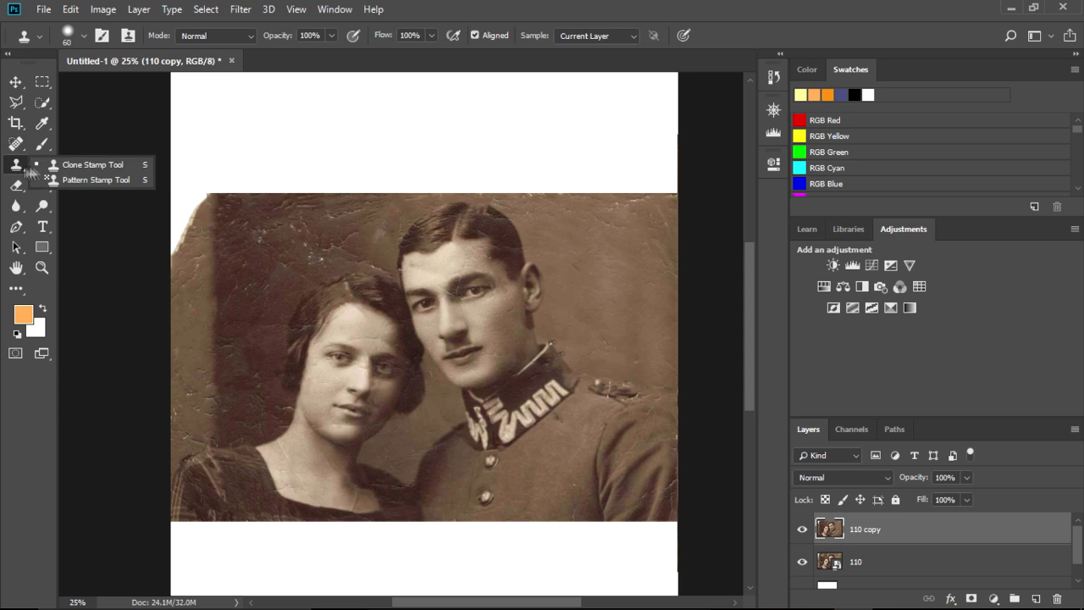
pyautogui.click(23, 150)
pyautogui.click(81, 174)
pyautogui.moveTo(231, 206)
pyautogui.mouseDown()
pyautogui.moveTo(339, 242)
pyautogui.moveTo(235, 213)
pyautogui.moveTo(262, 265)
pyautogui.mouseUp()
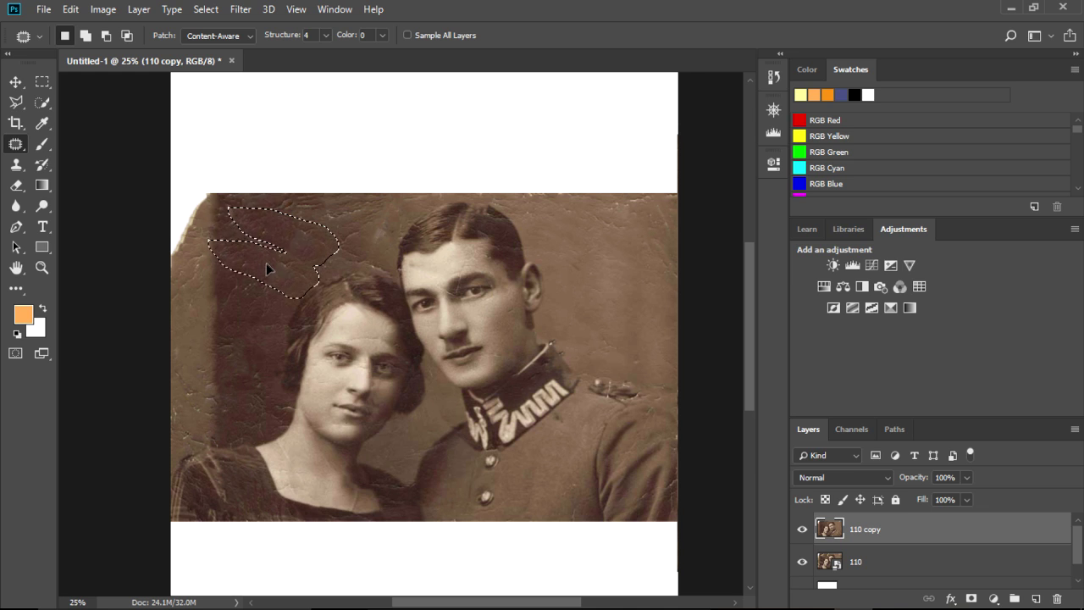
pyautogui.moveTo(263, 264); pyautogui.dragTo(264, 258)
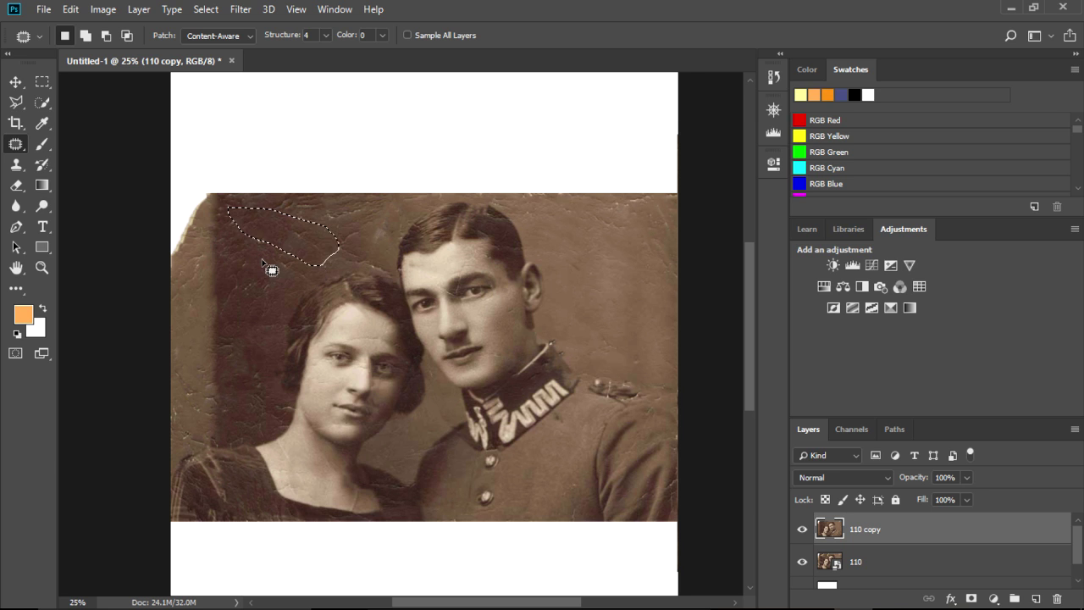
# Patch blotches above the woman's head, near the top edge, upper-right, left edge and man's hairline
pyautogui.moveTo(229, 206); pyautogui.dragTo(223, 198)
pyautogui.moveTo(356, 224); pyautogui.dragTo(382, 213)
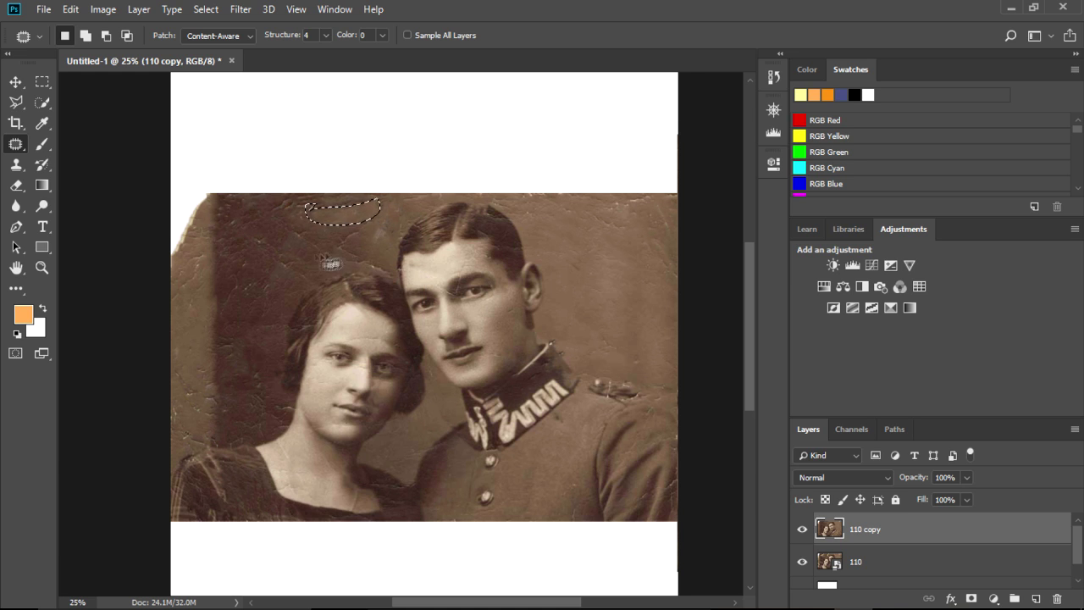
pyautogui.moveTo(593, 208)
pyautogui.mouseDown()
pyautogui.moveTo(611, 251)
pyautogui.moveTo(596, 252)
pyautogui.mouseUp()
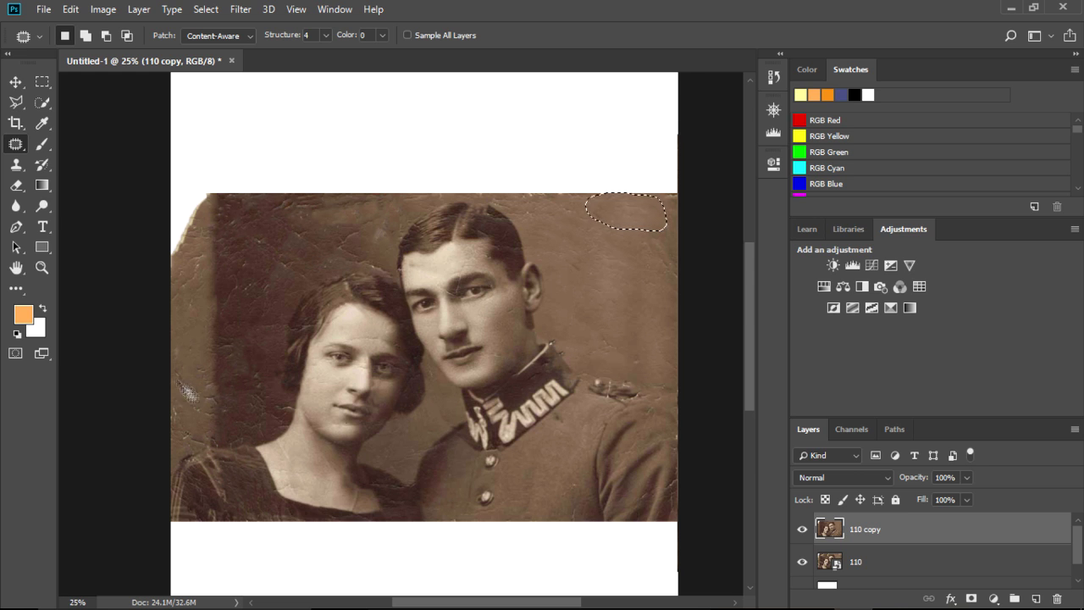
pyautogui.moveTo(178, 394)
pyautogui.mouseDown()
pyautogui.moveTo(188, 458)
pyautogui.moveTo(178, 447)
pyautogui.moveTo(180, 358)
pyautogui.moveTo(193, 303)
pyautogui.mouseUp()
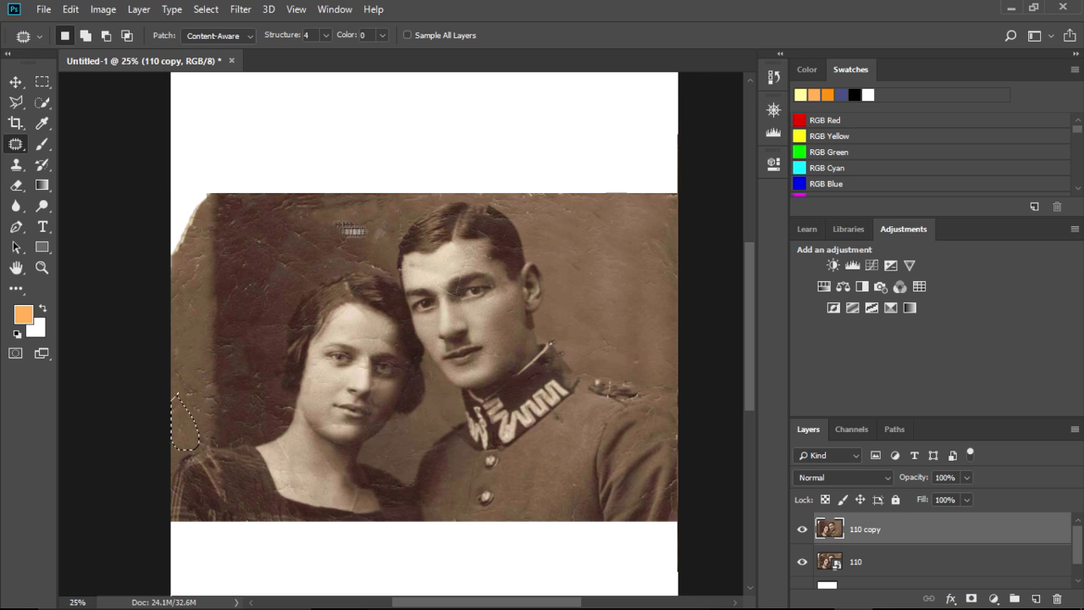
pyautogui.moveTo(399, 248); pyautogui.dragTo(392, 207)
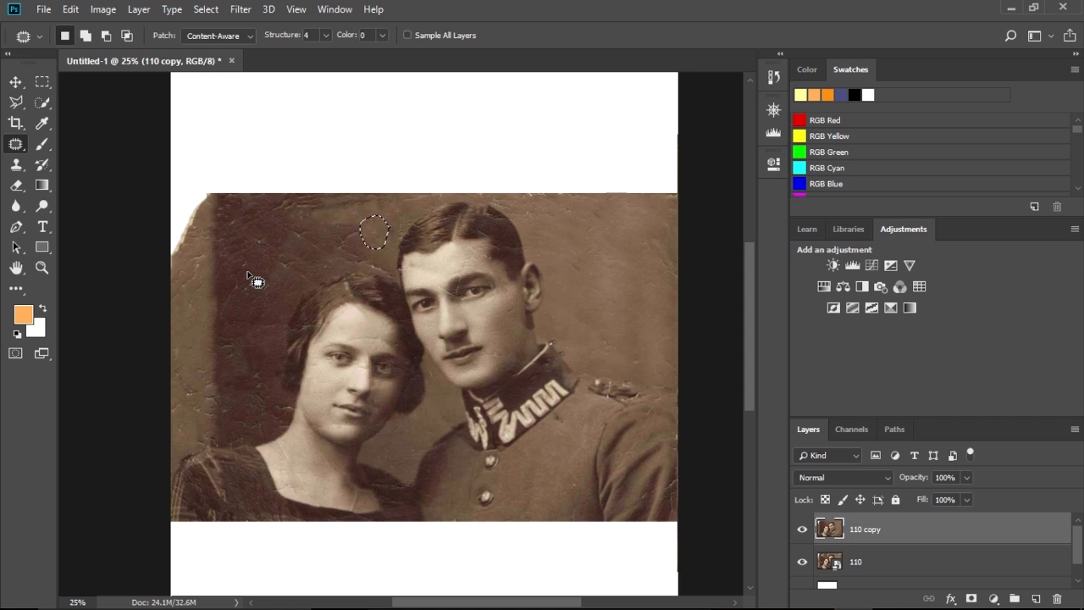
# Deselect the patch selection and make the original 110 layer active
pyautogui.click(204, 10)
pyautogui.click(213, 42)
pyautogui.click(904, 561)
# Reselect 110 copy and open the Layers Kind filter, ending on the Channels list
pyautogui.click(893, 527)
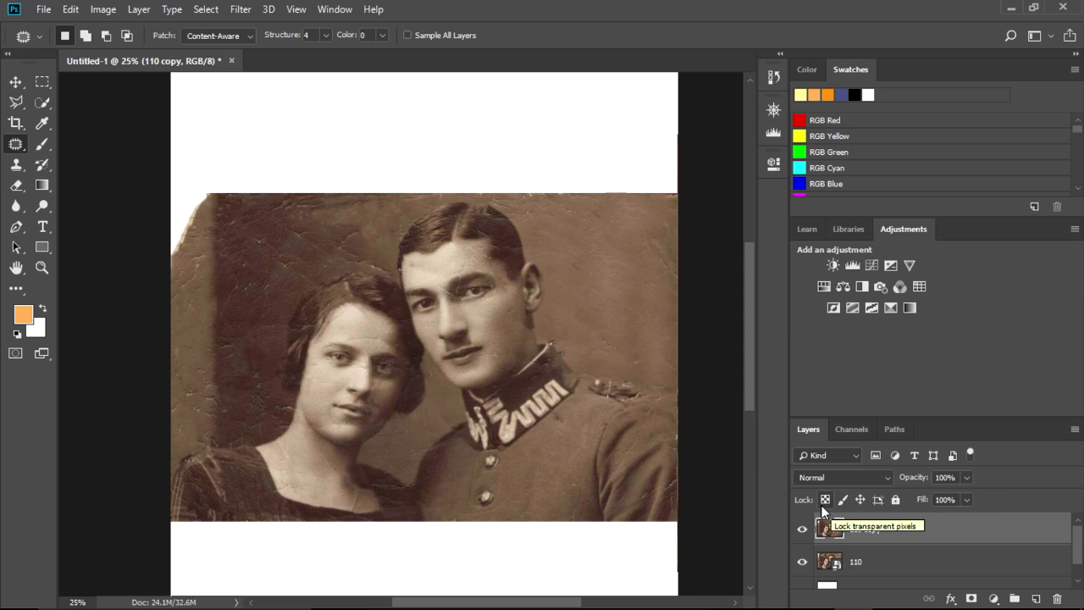
pyautogui.click(855, 456)
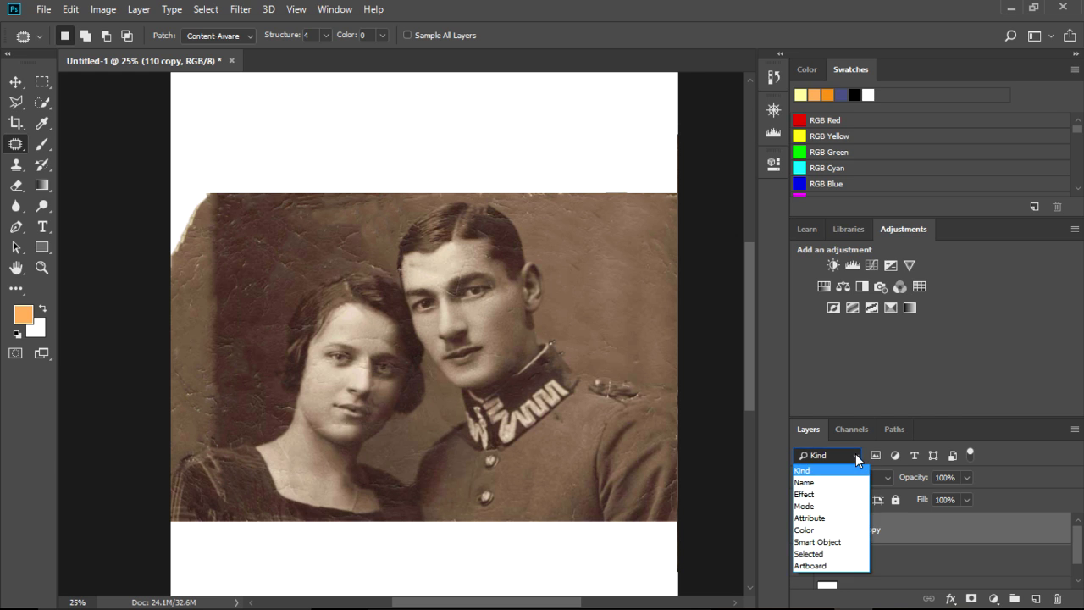
pyautogui.click(855, 453)
pyautogui.click(851, 430)
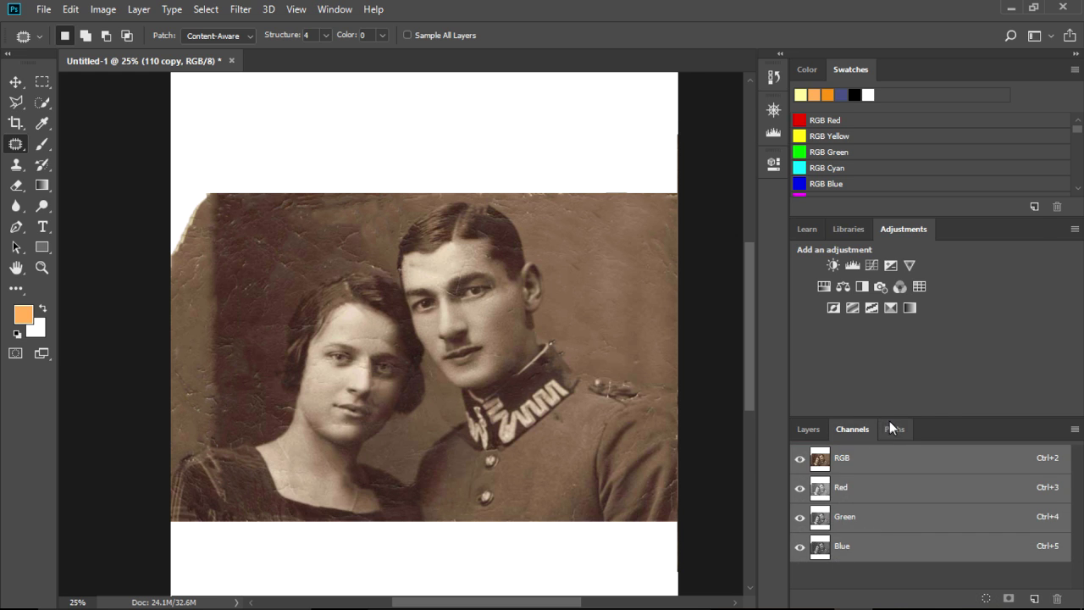
# Return to the Layers list and clip 110 copy to the 110 layer
pyautogui.click(892, 429)
pyautogui.click(809, 429)
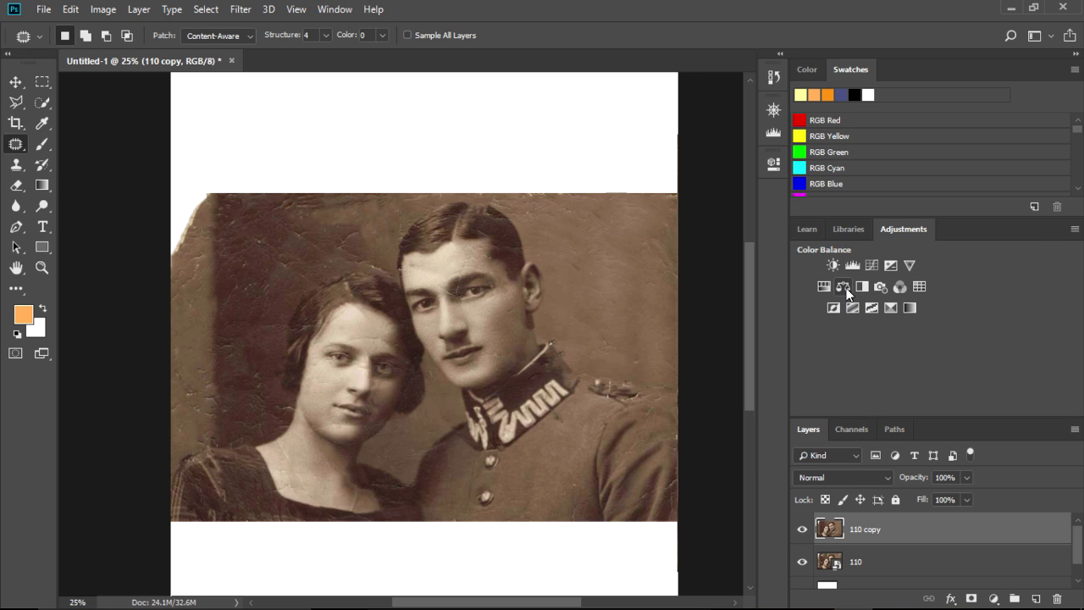
pyautogui.rightClick(904, 528)
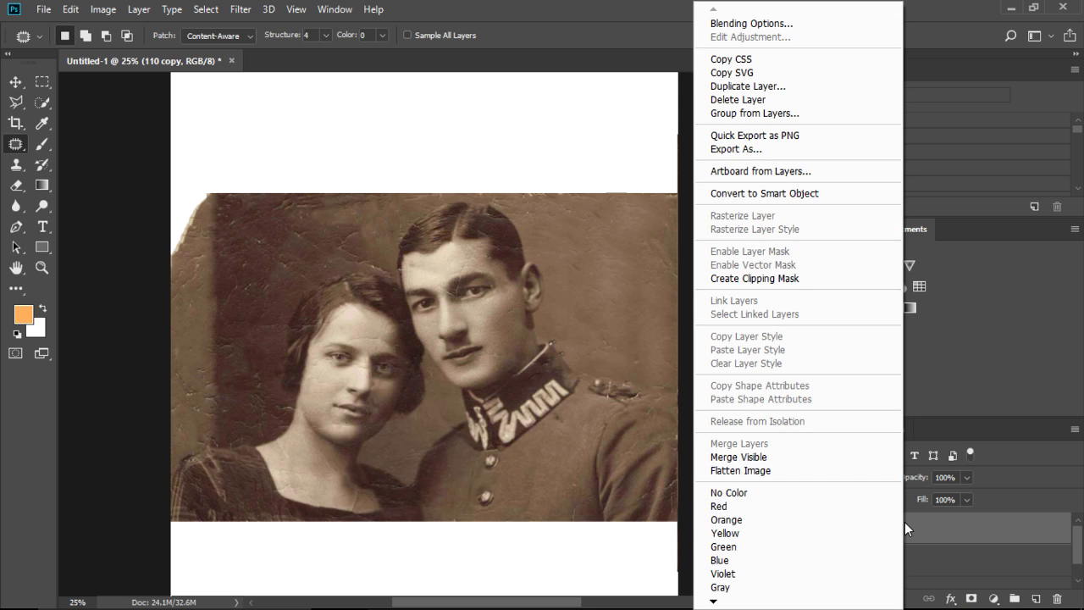
pyautogui.click(773, 280)
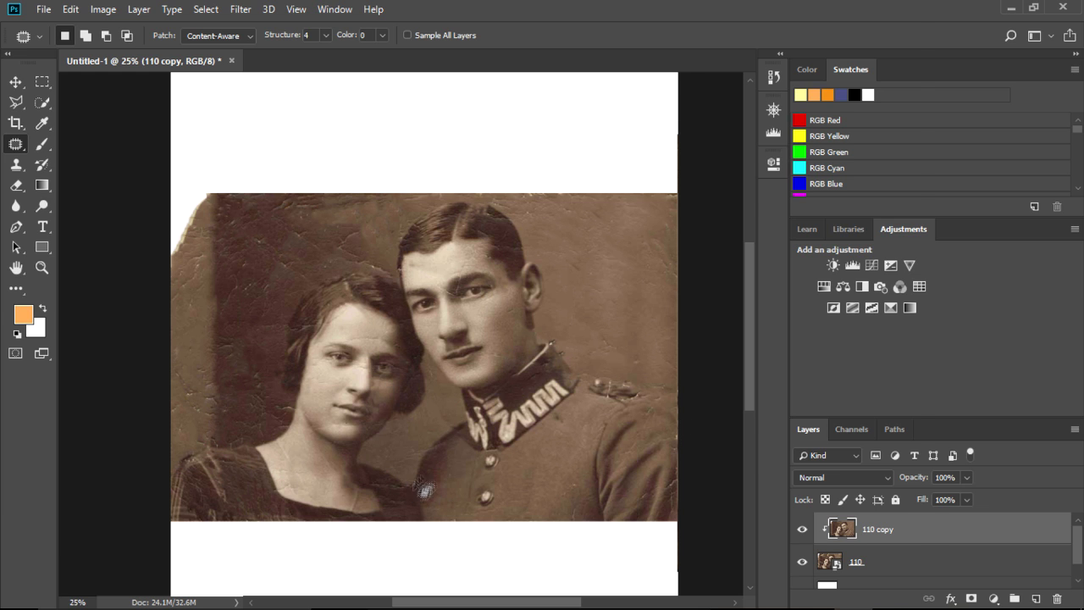
# Create a new Layer 1 clipped above 110 copy and add a Curves 1 adjustment layer
pyautogui.rightClick(918, 532)
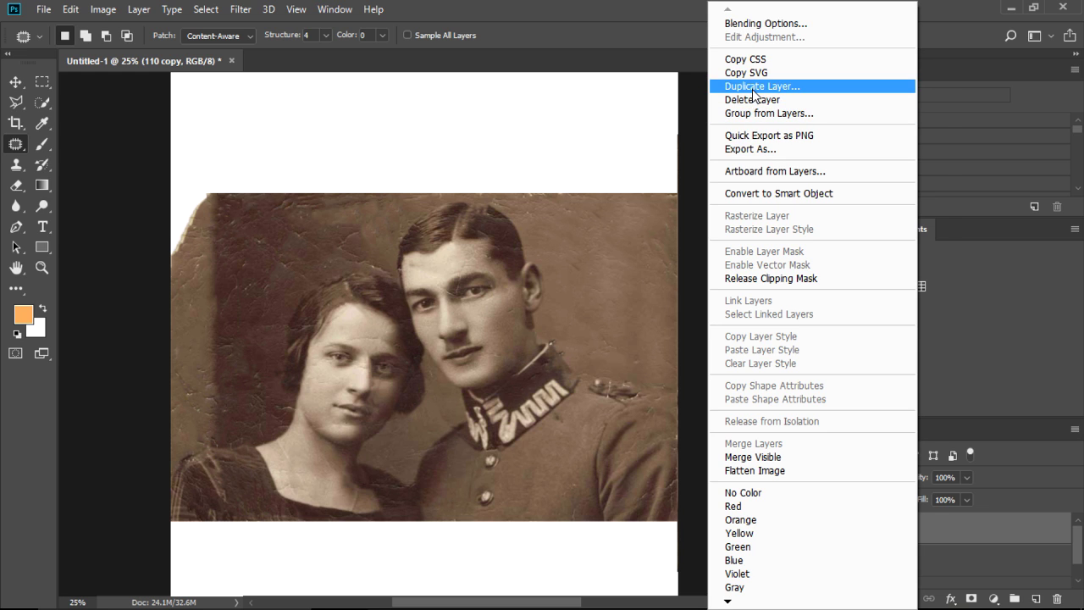
pyautogui.click(694, 25)
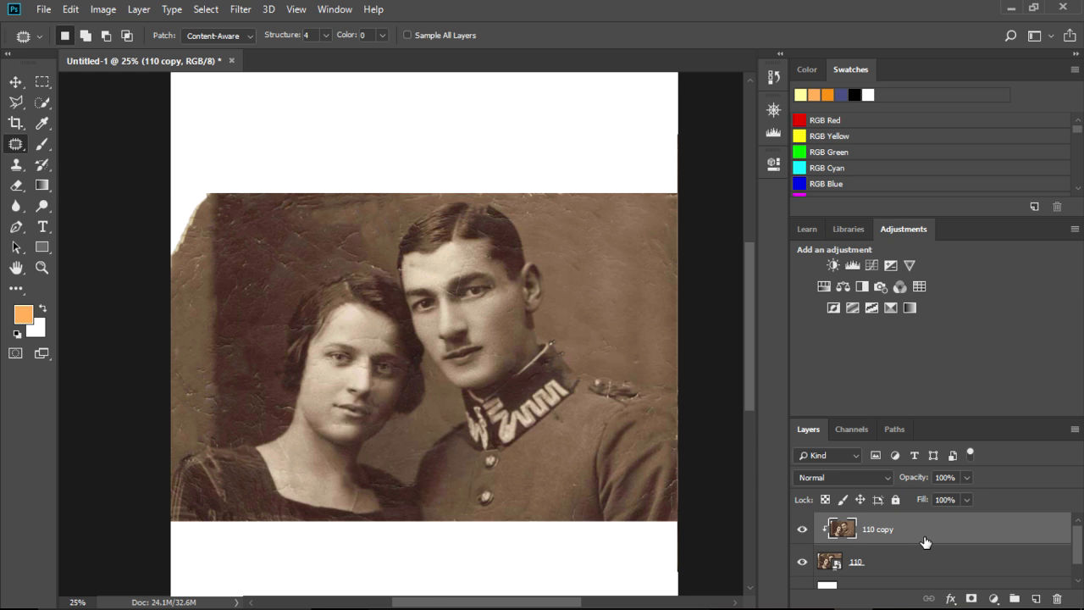
pyautogui.click(1035, 598)
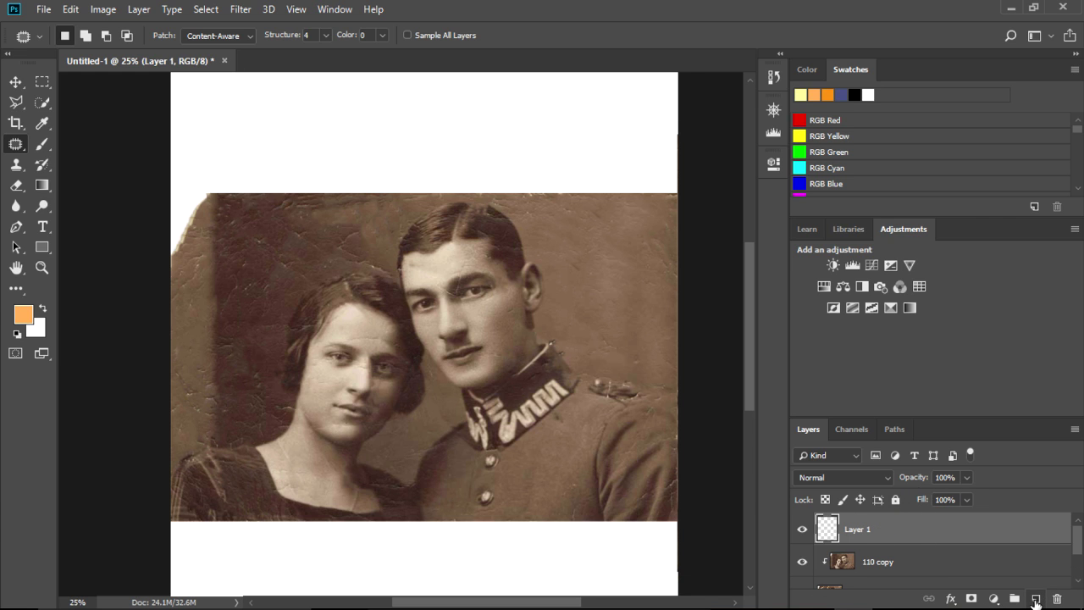
pyautogui.rightClick(969, 524)
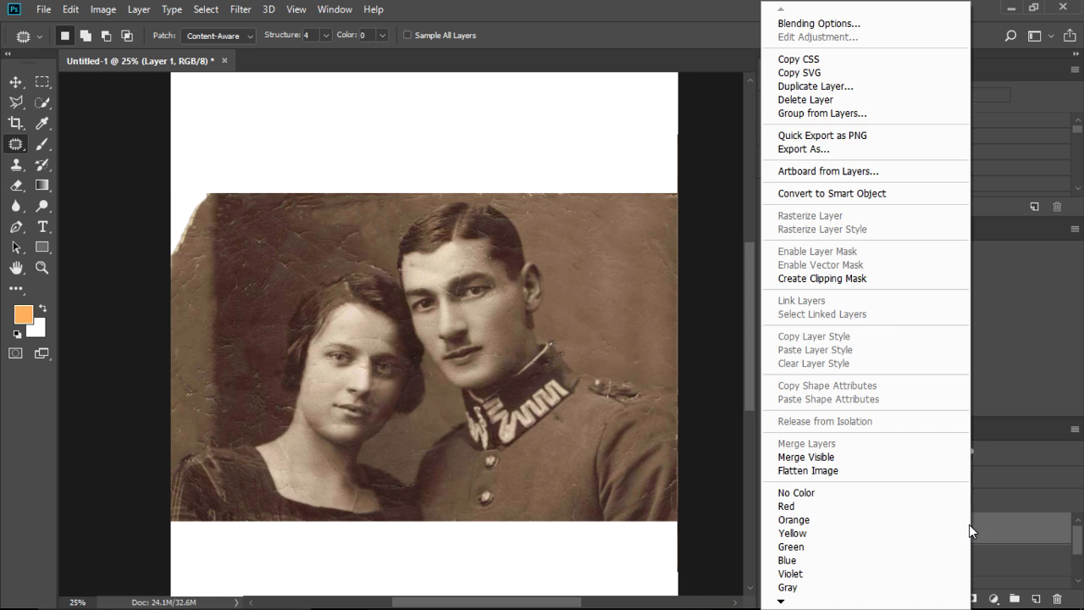
pyautogui.click(850, 279)
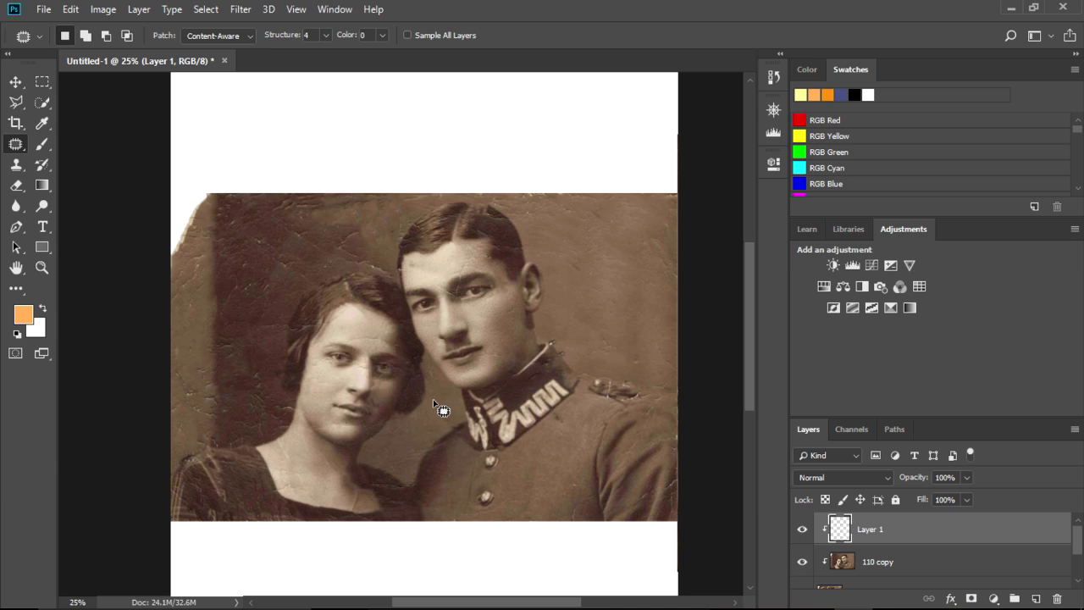
pyautogui.click(873, 267)
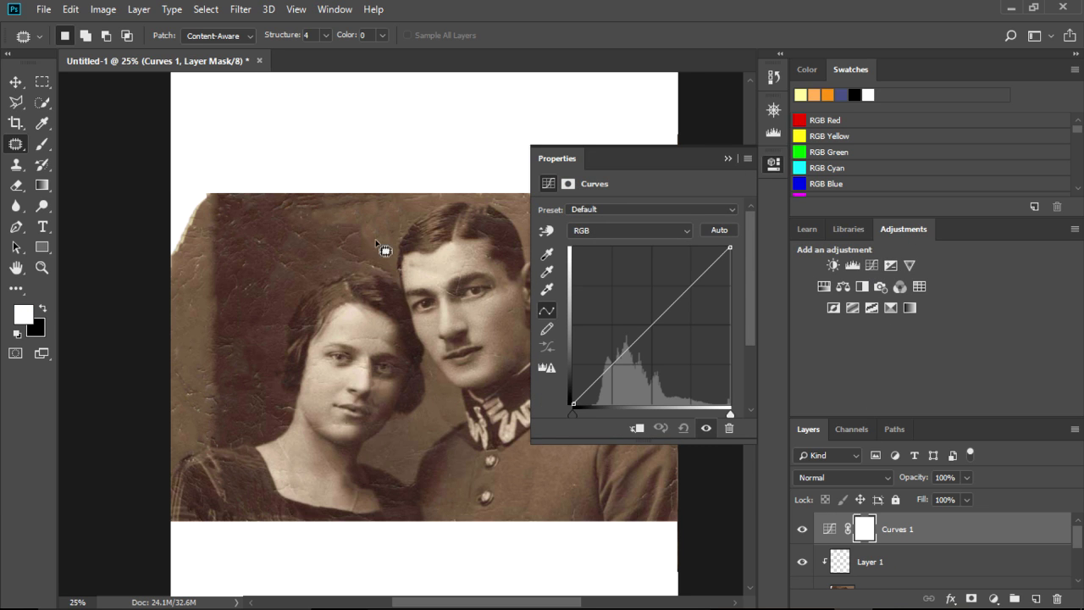
# Bend the Curves 1 curve into an S, darkening shadows and lifting highlights
pyautogui.rightClick(295, 254)
pyautogui.press('Escape')
pyautogui.click(47, 126)
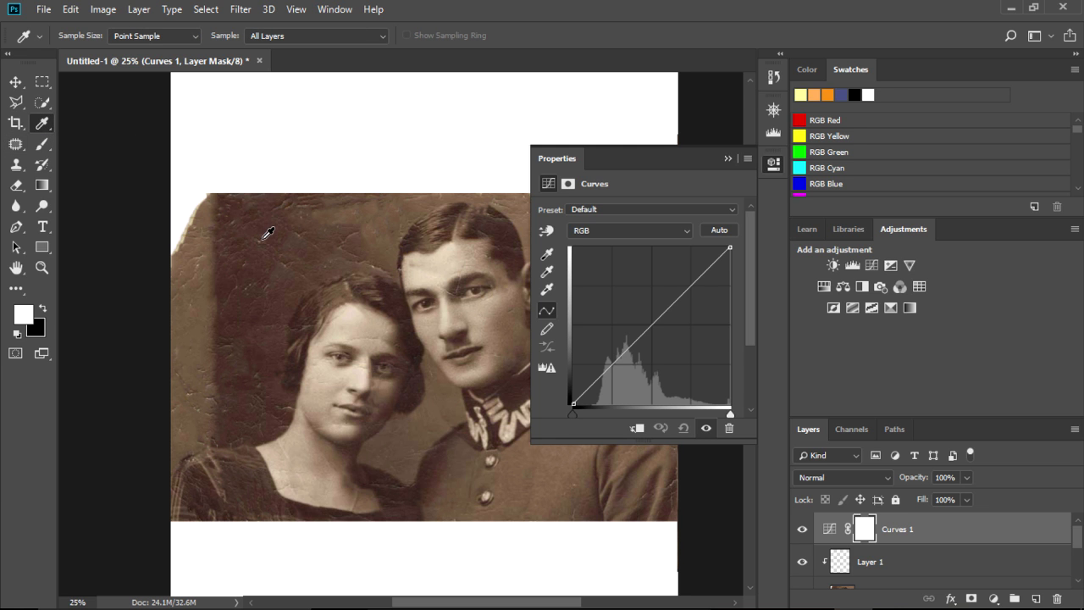
pyautogui.moveTo(654, 323)
pyautogui.mouseDown()
pyautogui.moveTo(630, 306)
pyautogui.moveTo(631, 370)
pyautogui.moveTo(604, 379)
pyautogui.mouseUp()
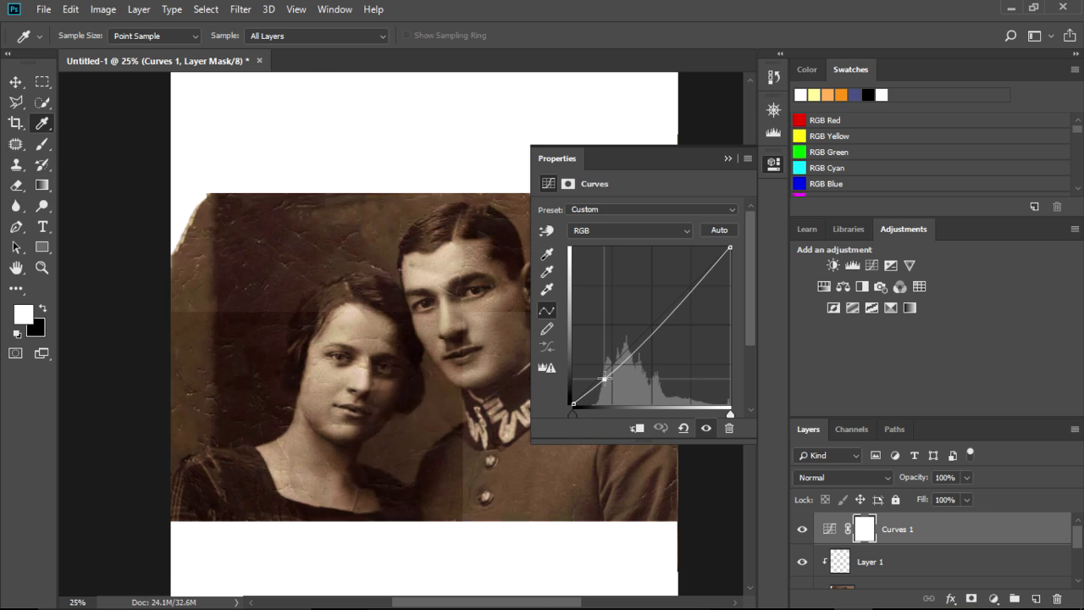
pyautogui.moveTo(603, 379); pyautogui.dragTo(612, 381)
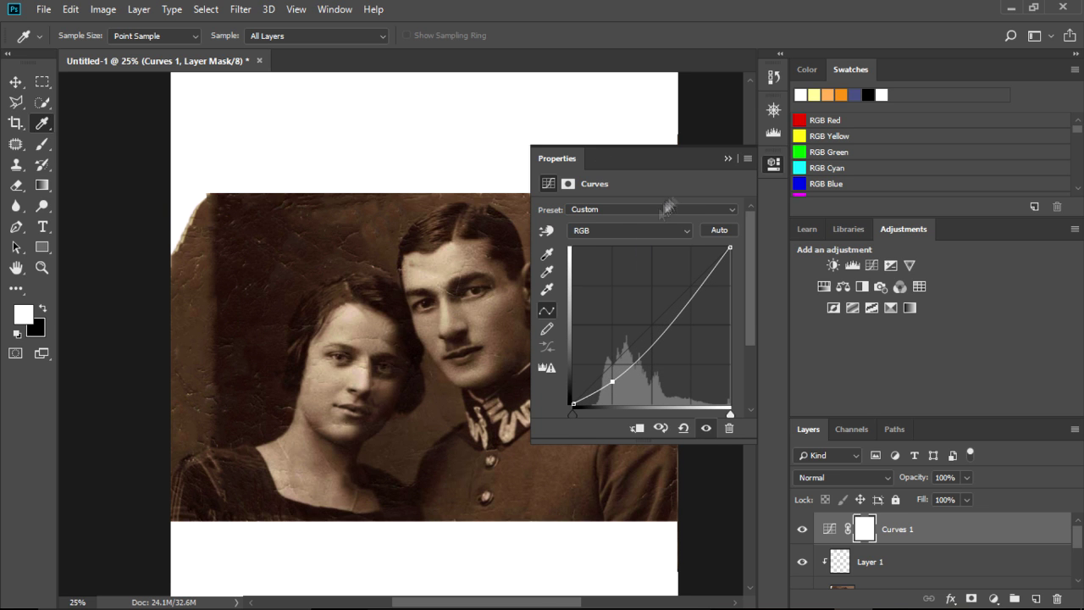
pyautogui.moveTo(669, 313); pyautogui.dragTo(670, 294)
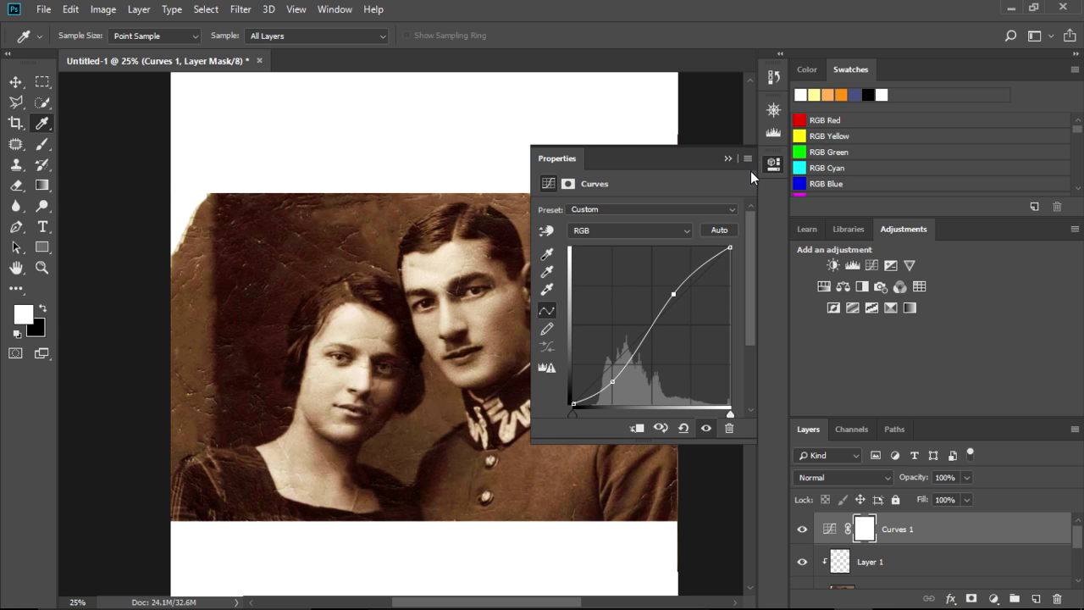
pyautogui.click(727, 160)
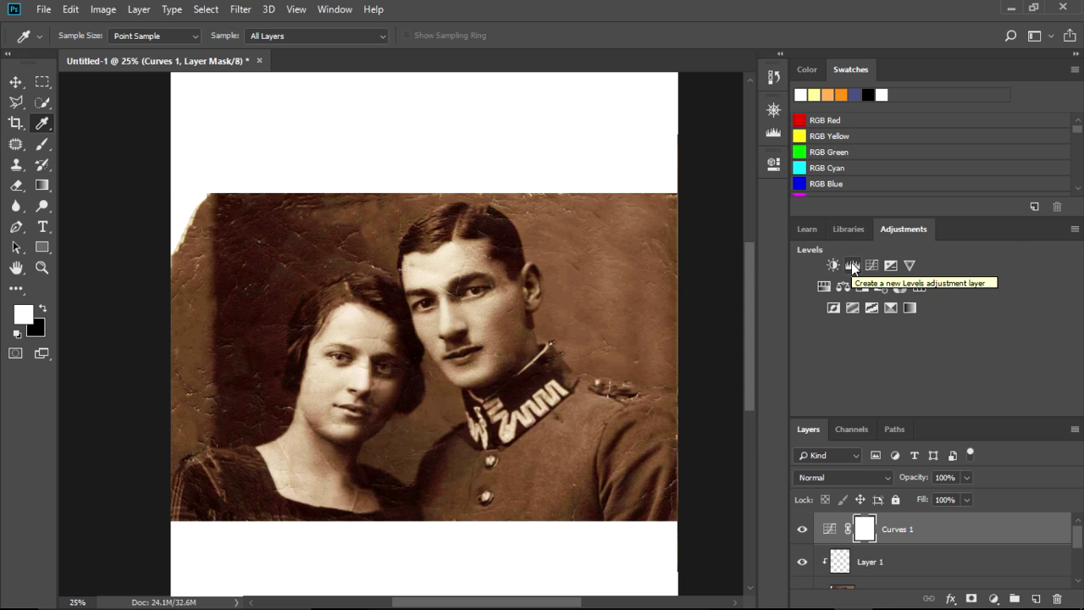
# Add Levels (black 23, midtone 0.77) and Vibrance (+22 vibrance, +33 saturation) layers
pyautogui.click(851, 261)
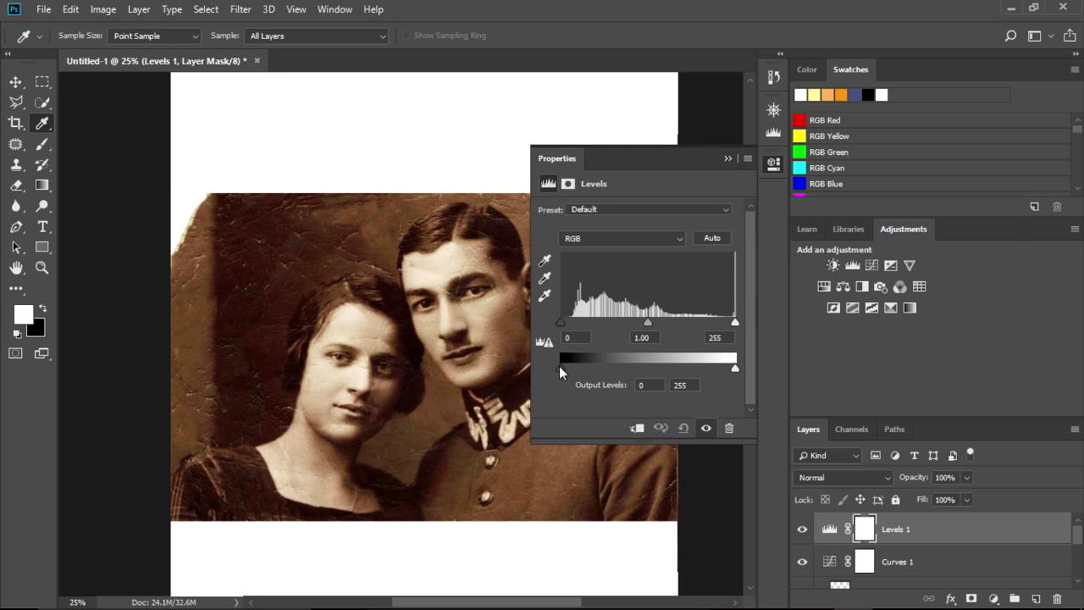
pyautogui.moveTo(560, 322); pyautogui.dragTo(570, 323)
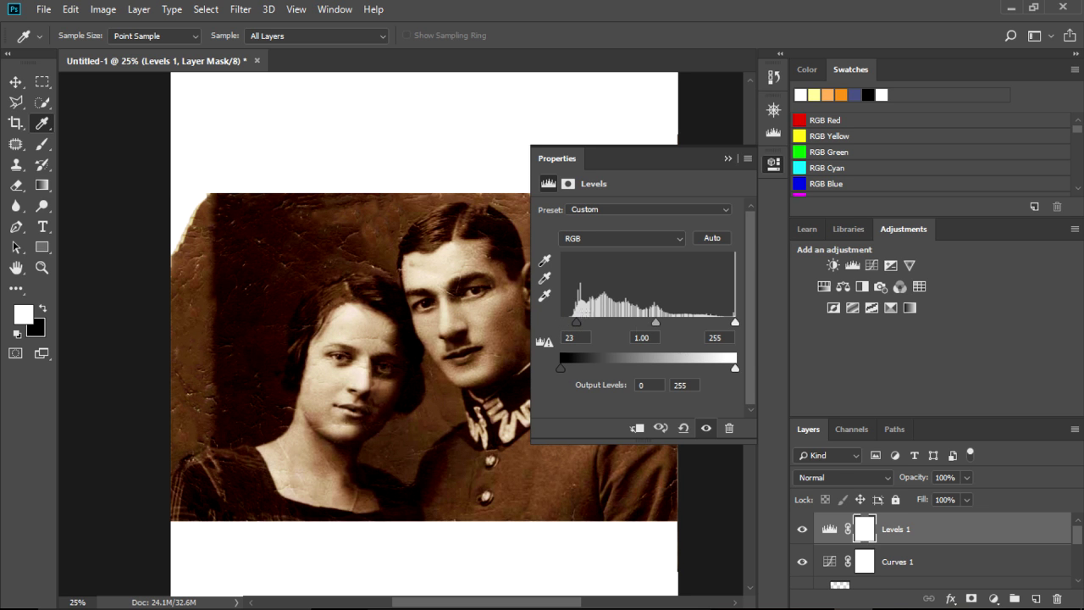
pyautogui.moveTo(652, 323); pyautogui.dragTo(712, 323)
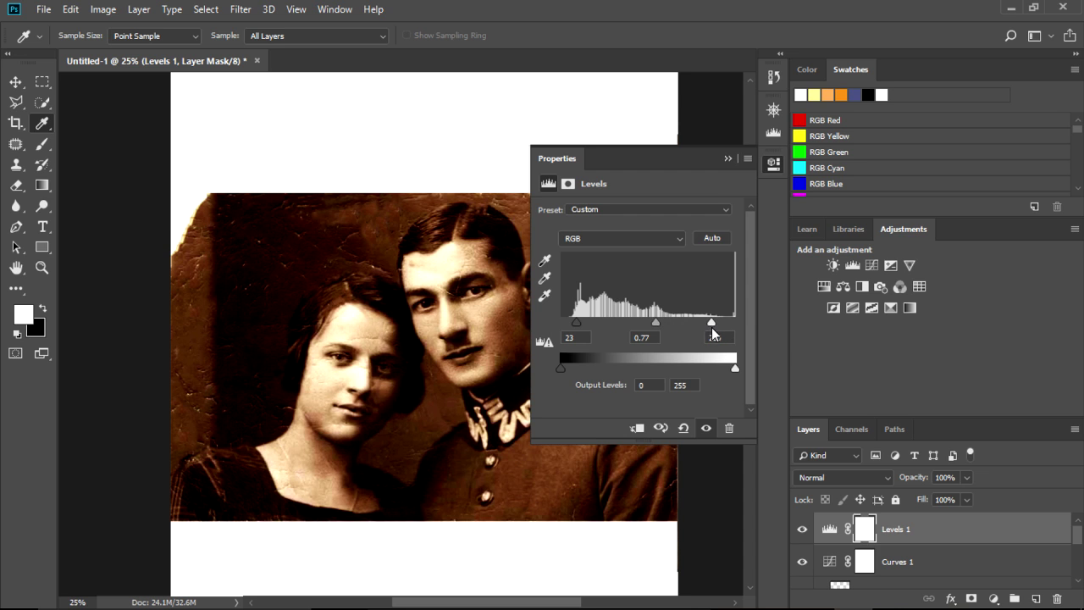
pyautogui.click(728, 159)
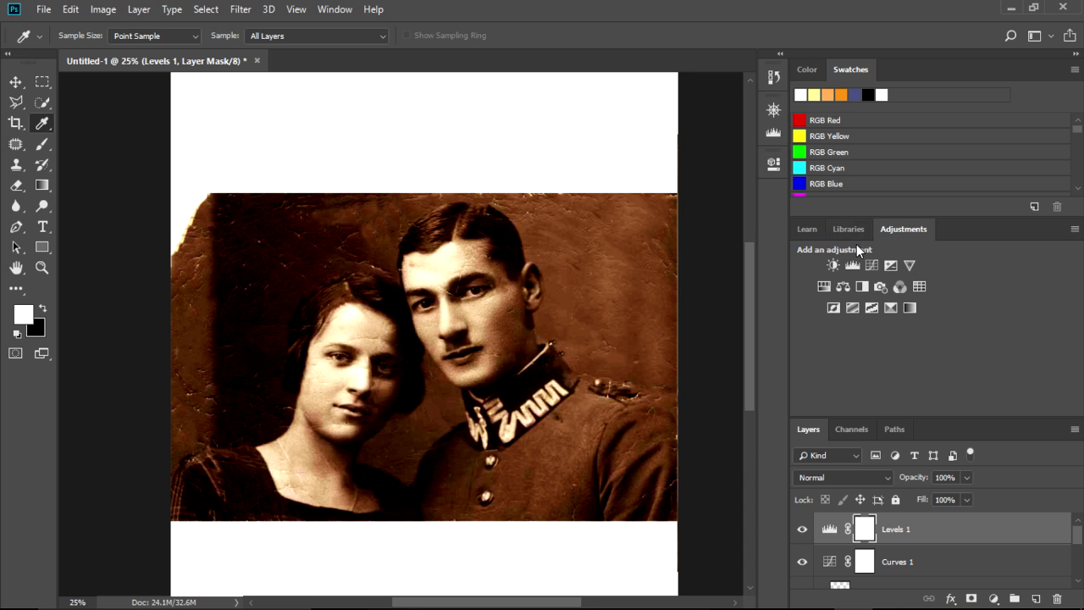
pyautogui.click(910, 266)
pyautogui.moveTo(636, 228); pyautogui.dragTo(655, 224)
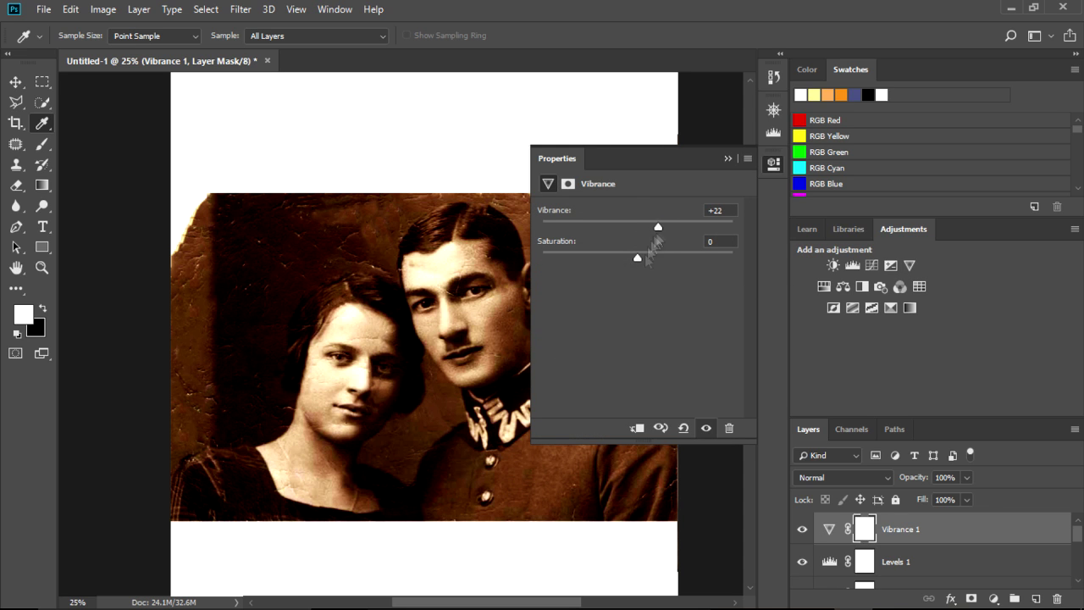
pyautogui.moveTo(619, 268); pyautogui.dragTo(668, 262)
# Add Hue/Saturation, Color Balance and Photo Filter layers, discarding a trial Black & White layer
pyautogui.click(821, 287)
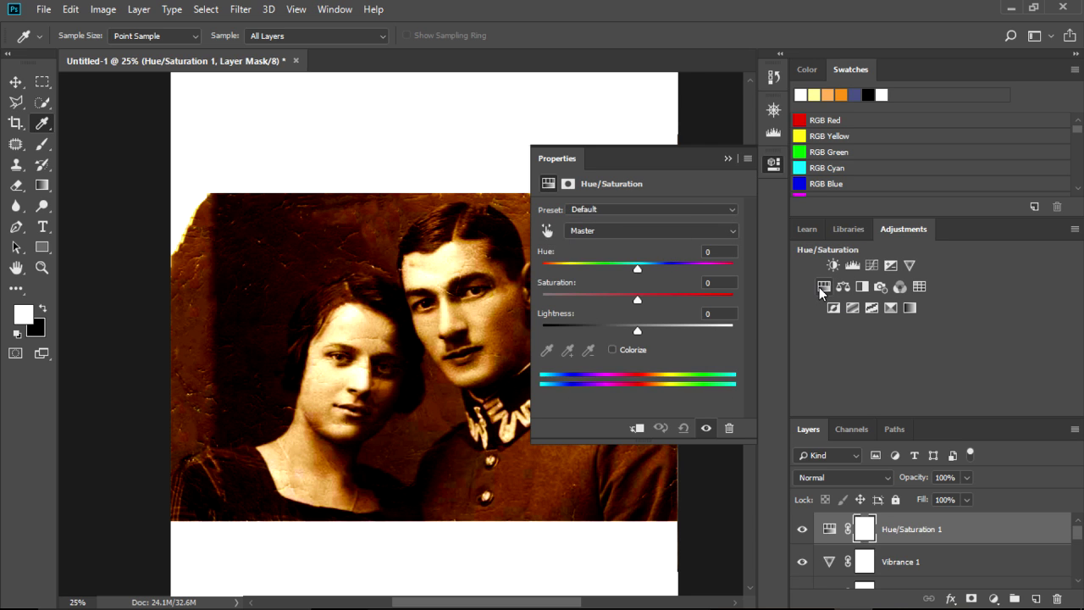
pyautogui.click(841, 286)
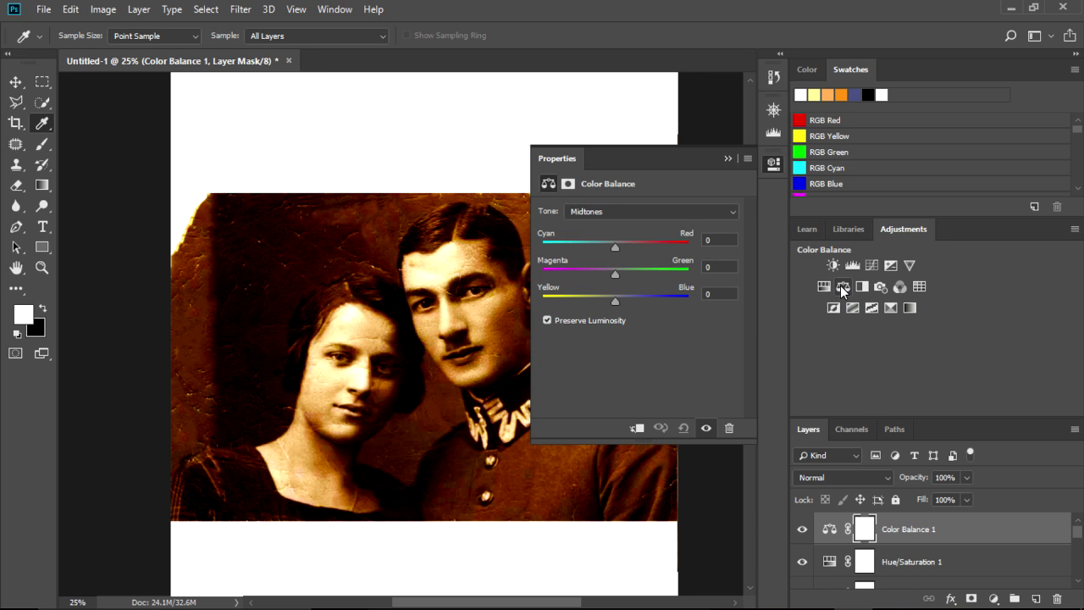
pyautogui.click(859, 286)
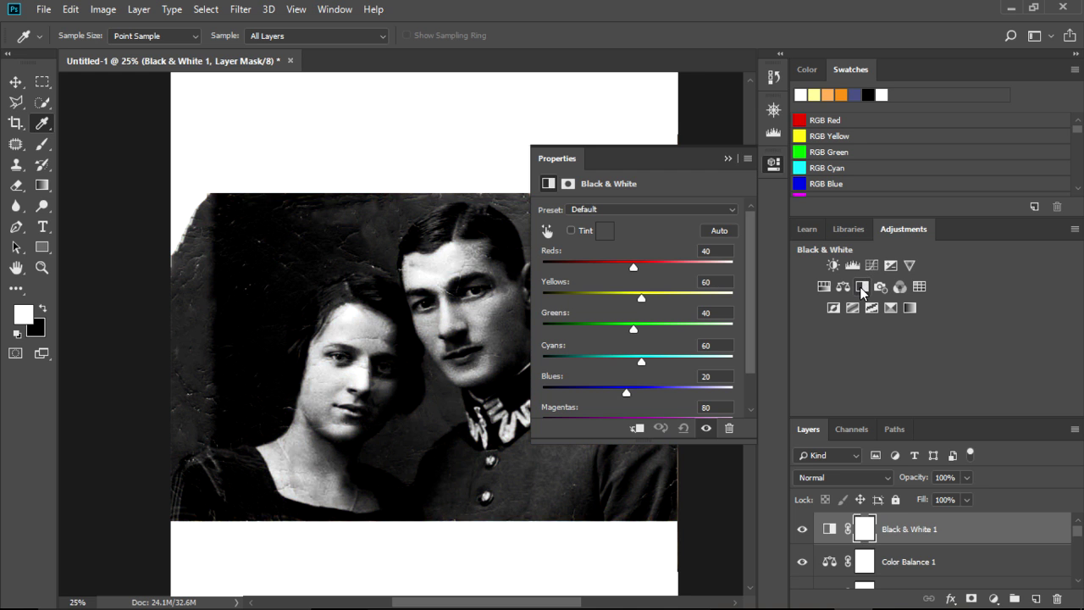
pyautogui.click(728, 428)
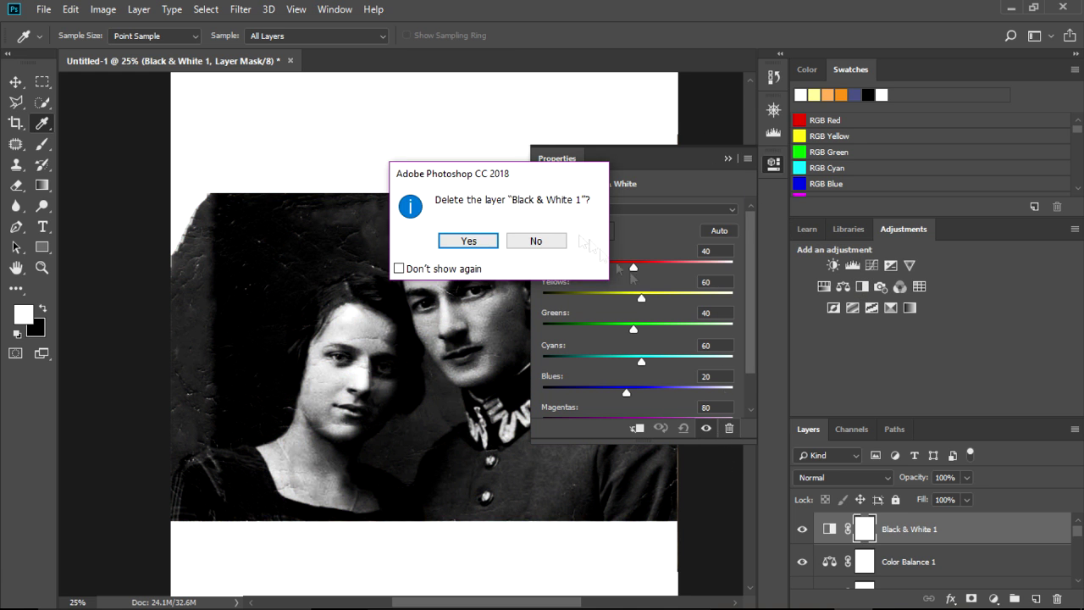
pyautogui.click(478, 249)
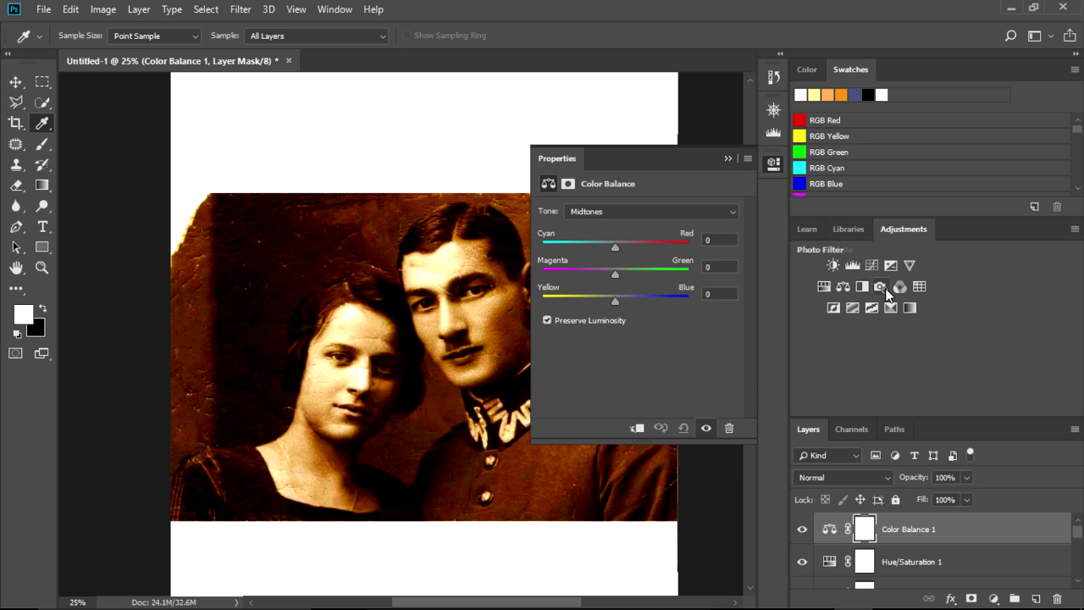
pyautogui.click(883, 290)
pyautogui.click(724, 209)
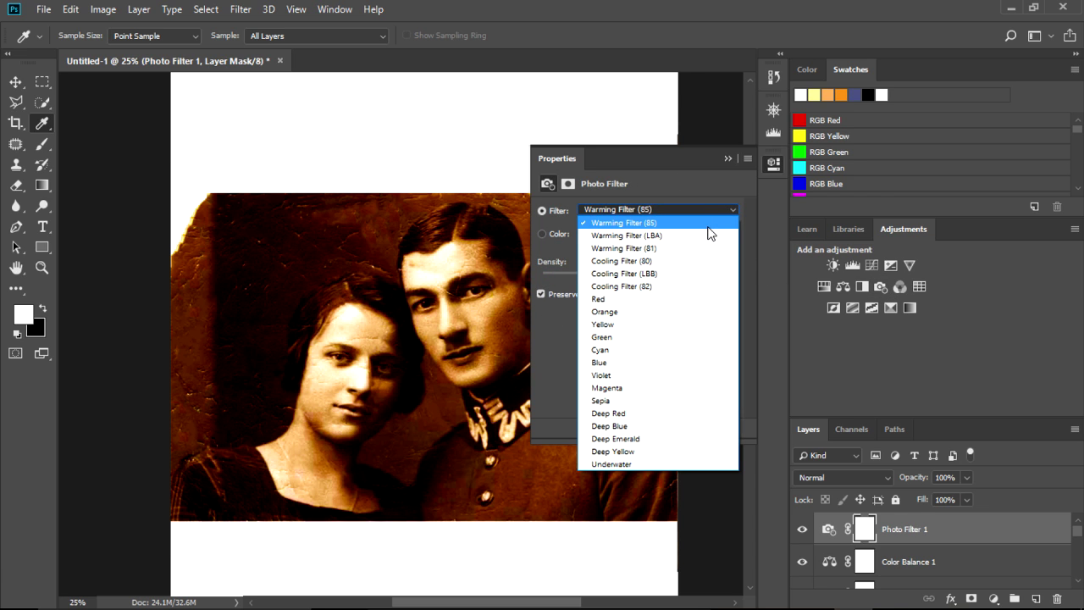
# Set Photo Filter 1 to Warming Filter (LBA), discarding a trial Gradient Map layer
pyautogui.click(655, 235)
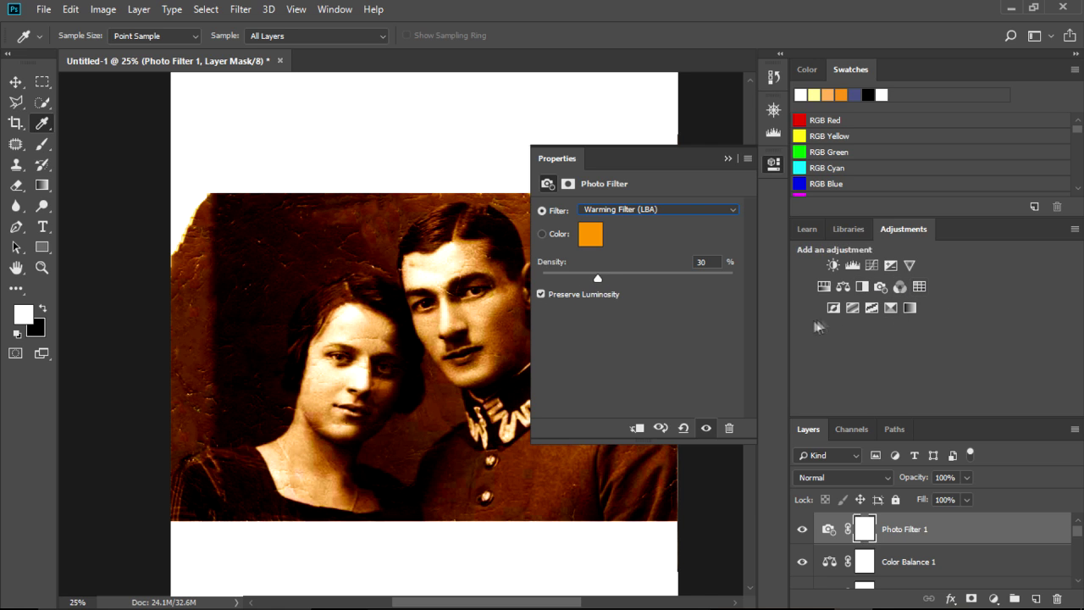
pyautogui.click(909, 308)
pyautogui.click(729, 427)
pyautogui.click(454, 240)
pyautogui.click(728, 159)
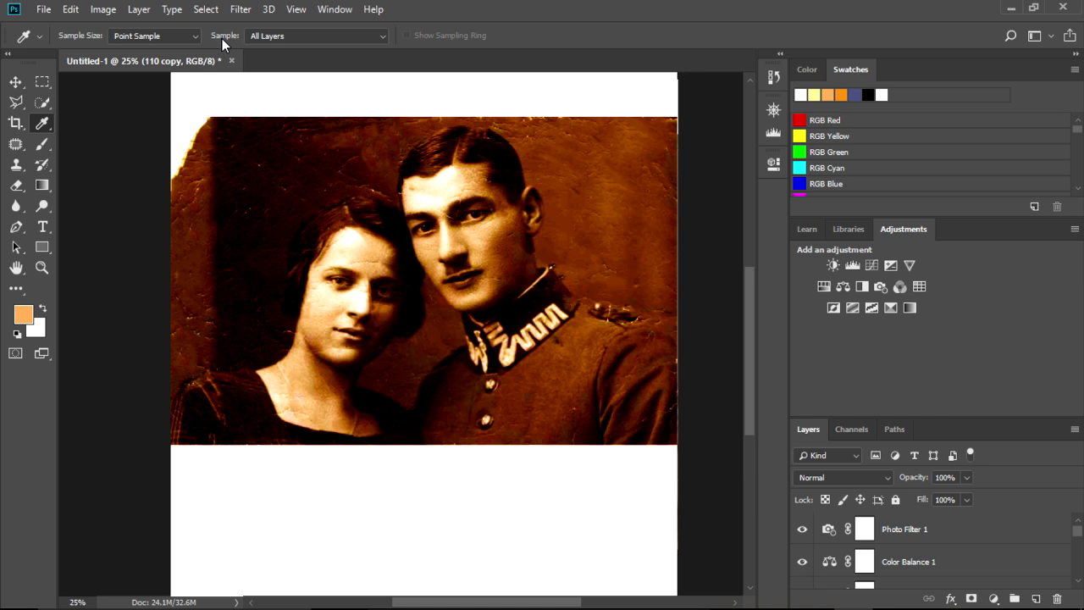
# Cycle through Path Selection, Blur, Eraser, Patch and Move tools, ending on Clone Stamp
pyautogui.scroll(2, 406, 339)
pyautogui.hscroll(1, 407, 338)
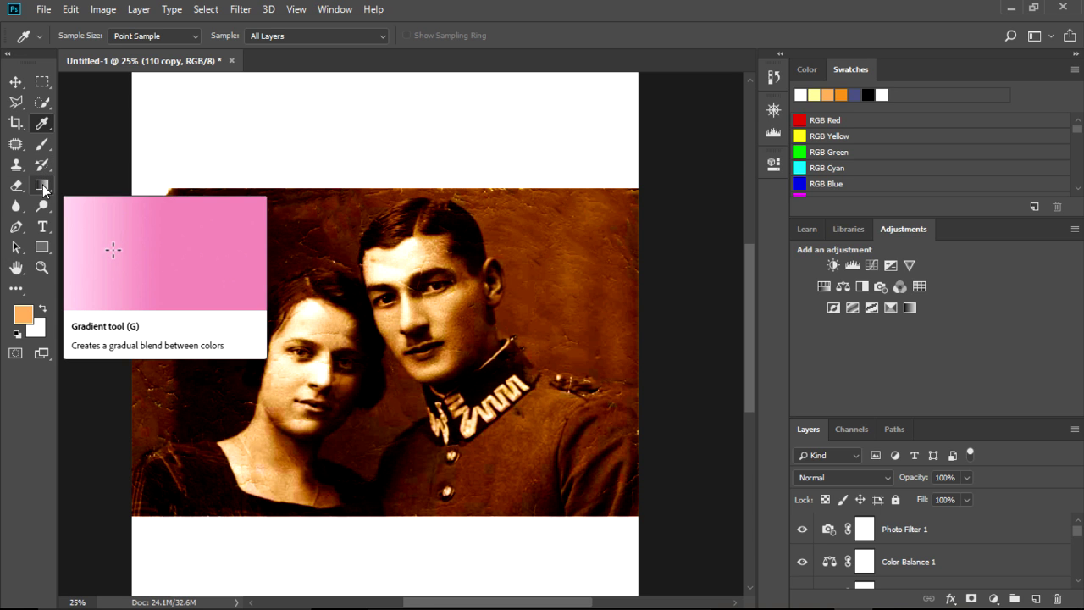
pyautogui.click(19, 253)
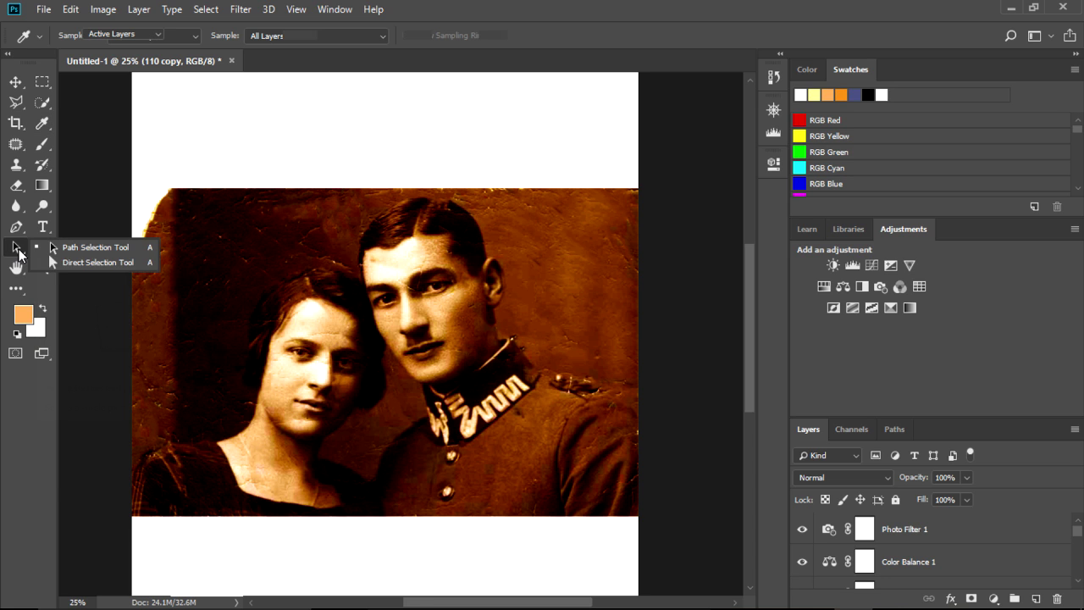
pyautogui.click(17, 207)
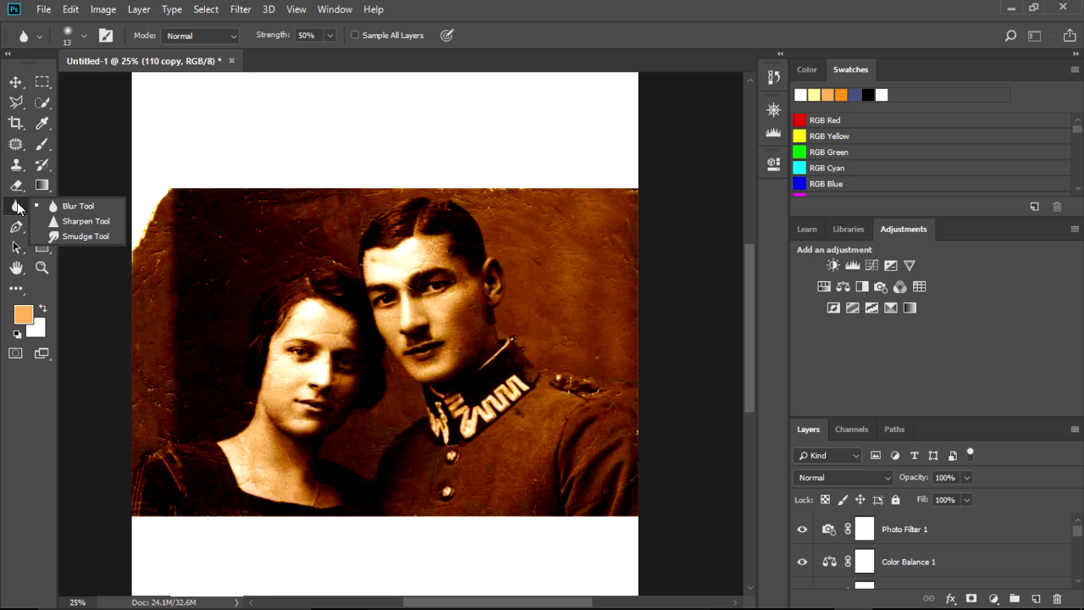
pyautogui.click(17, 181)
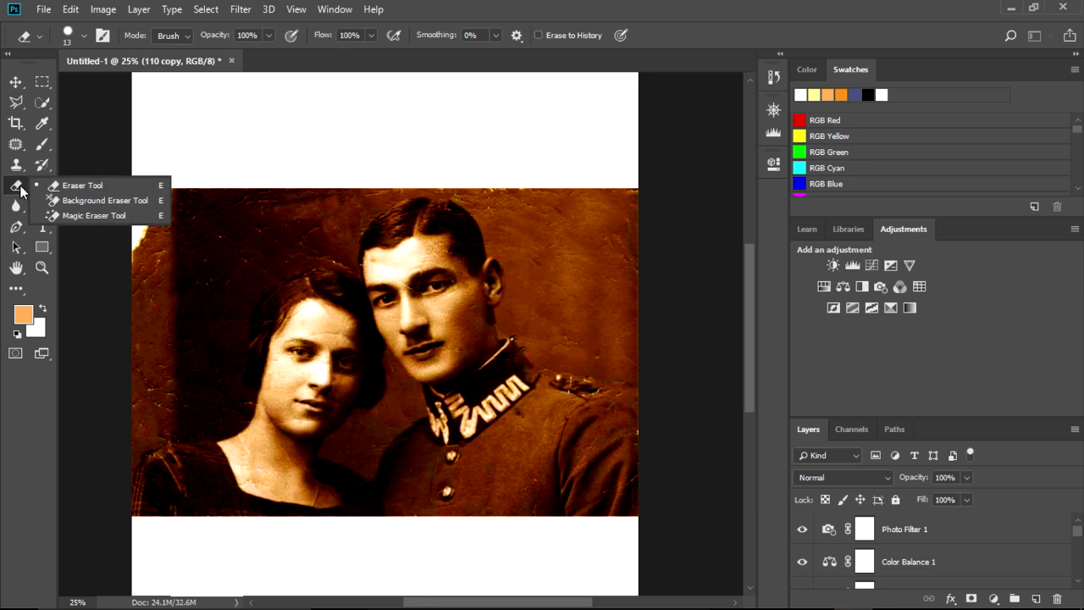
pyautogui.click(17, 164)
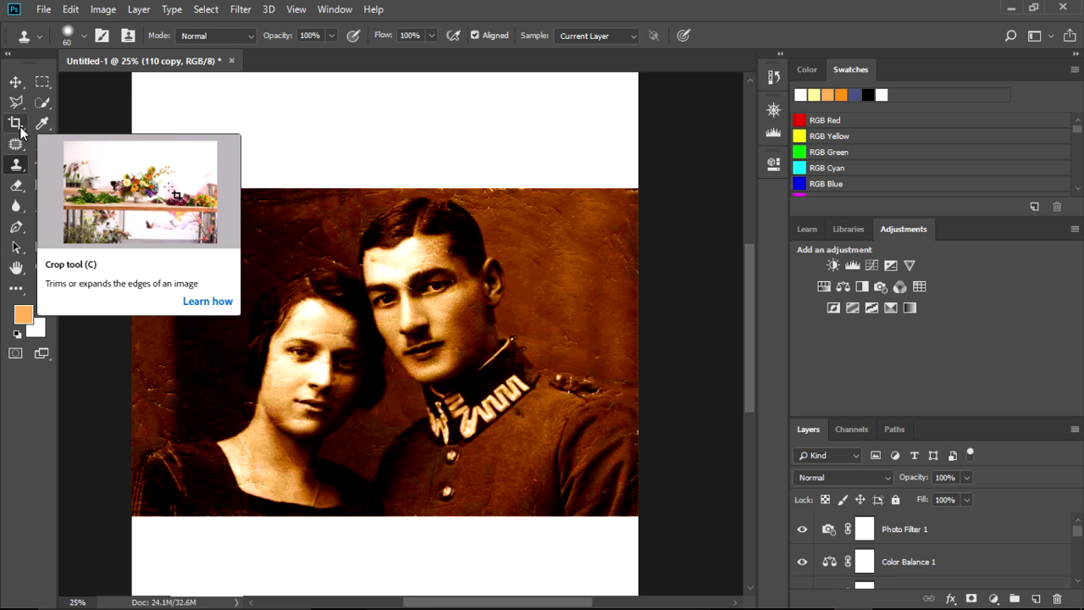
pyautogui.click(15, 150)
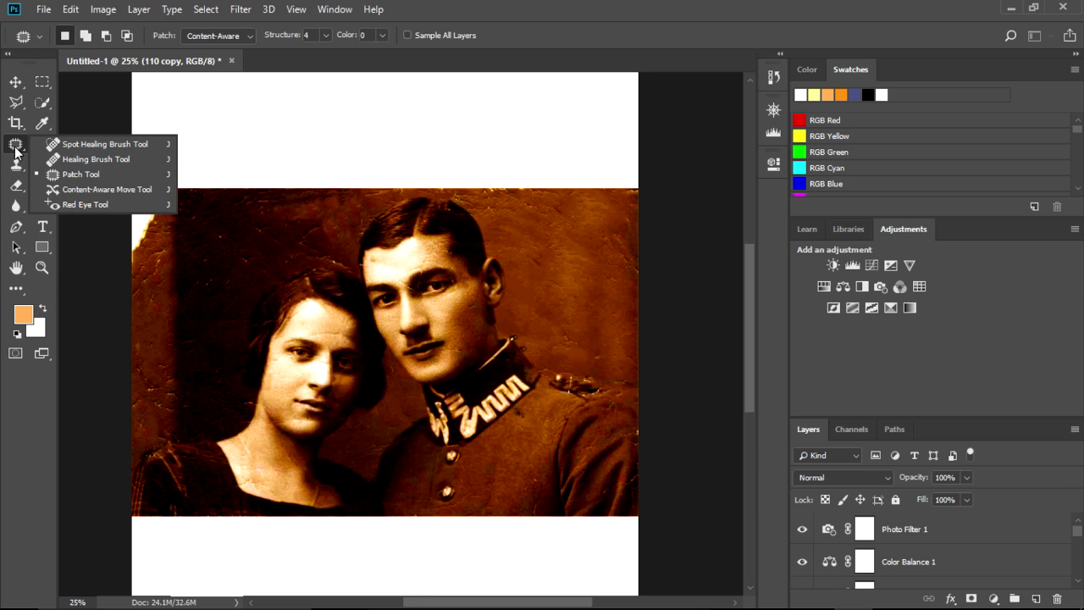
pyautogui.click(16, 102)
pyautogui.click(16, 82)
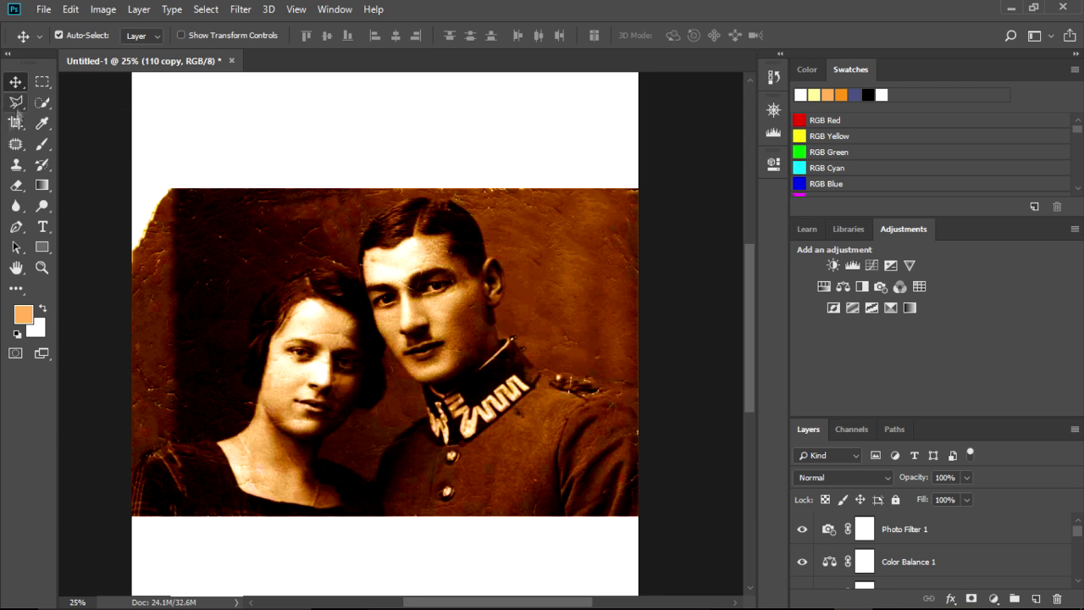
pyautogui.click(17, 164)
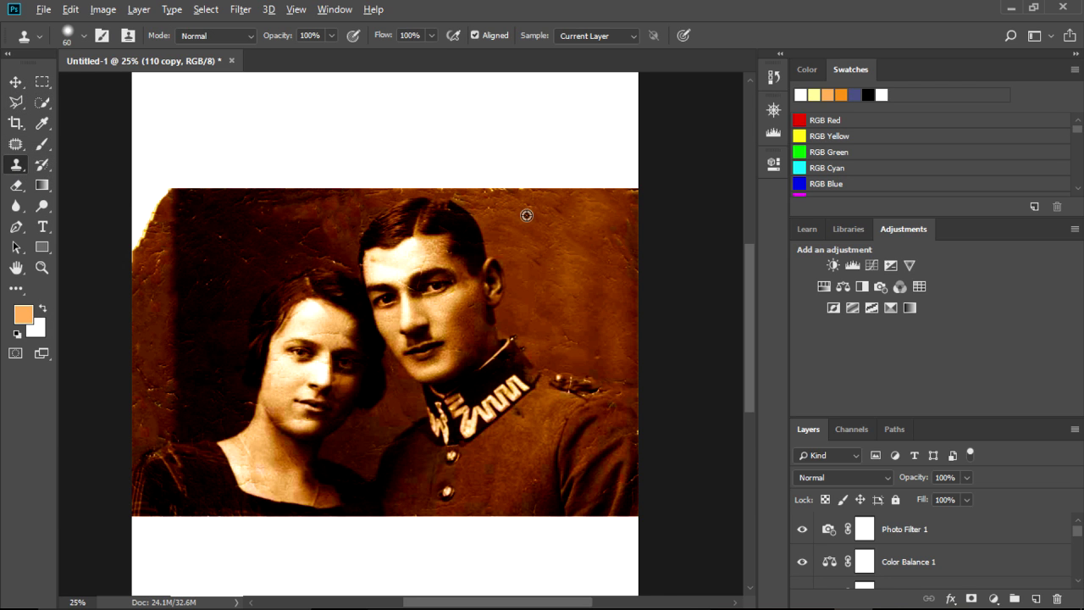
# Enlarge the clone brush to about 88 px and clone texture left of the woman's head
pyautogui.click(84, 35)
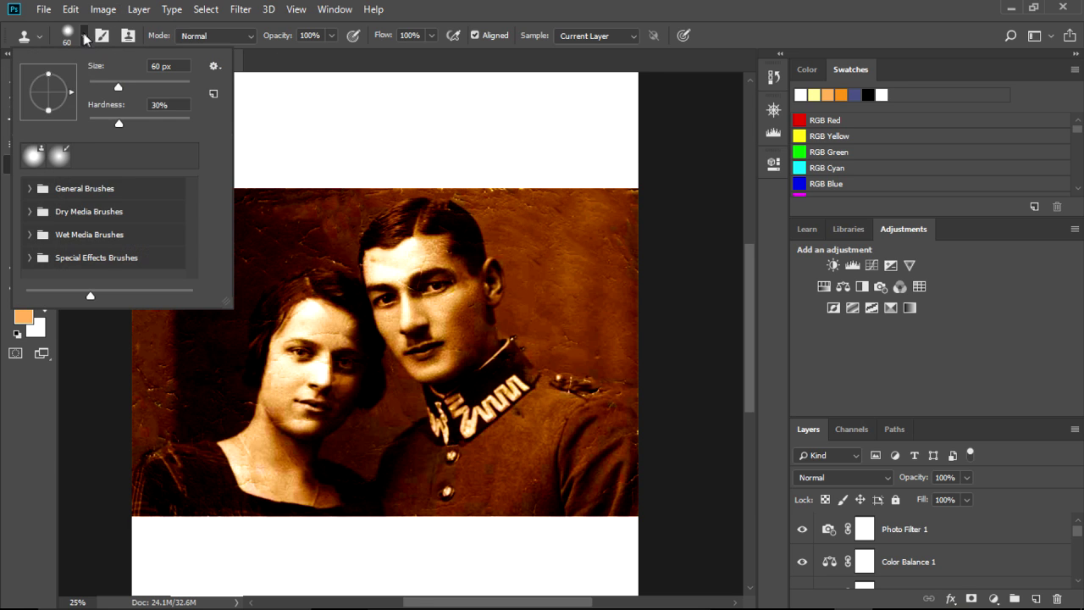
pyautogui.moveTo(119, 86); pyautogui.dragTo(137, 87)
pyautogui.moveTo(132, 87); pyautogui.dragTo(131, 86)
pyautogui.click(342, 262)
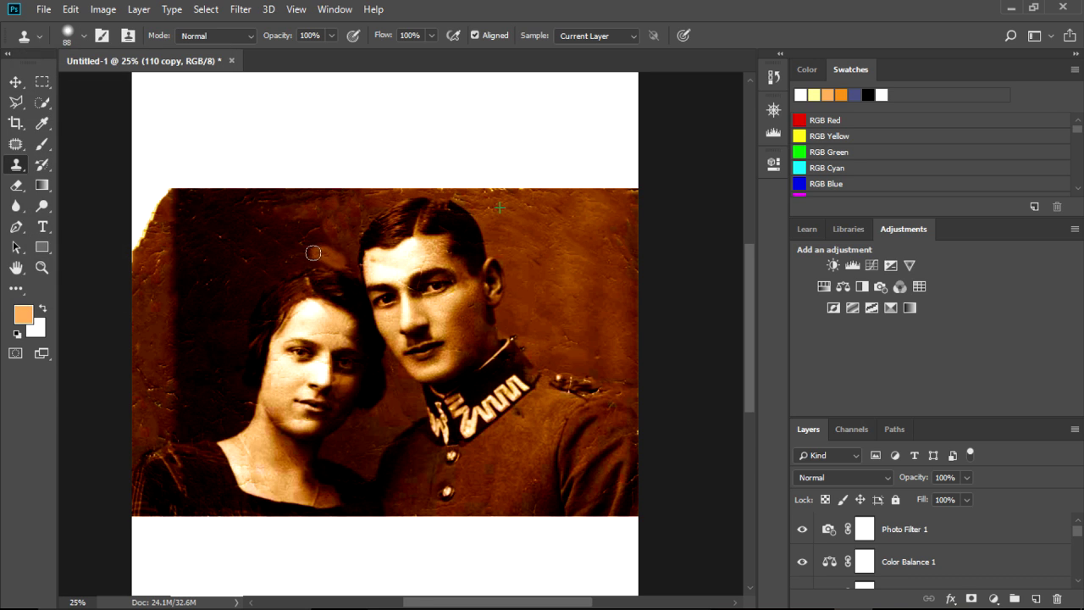
pyautogui.moveTo(307, 247); pyautogui.dragTo(229, 256)
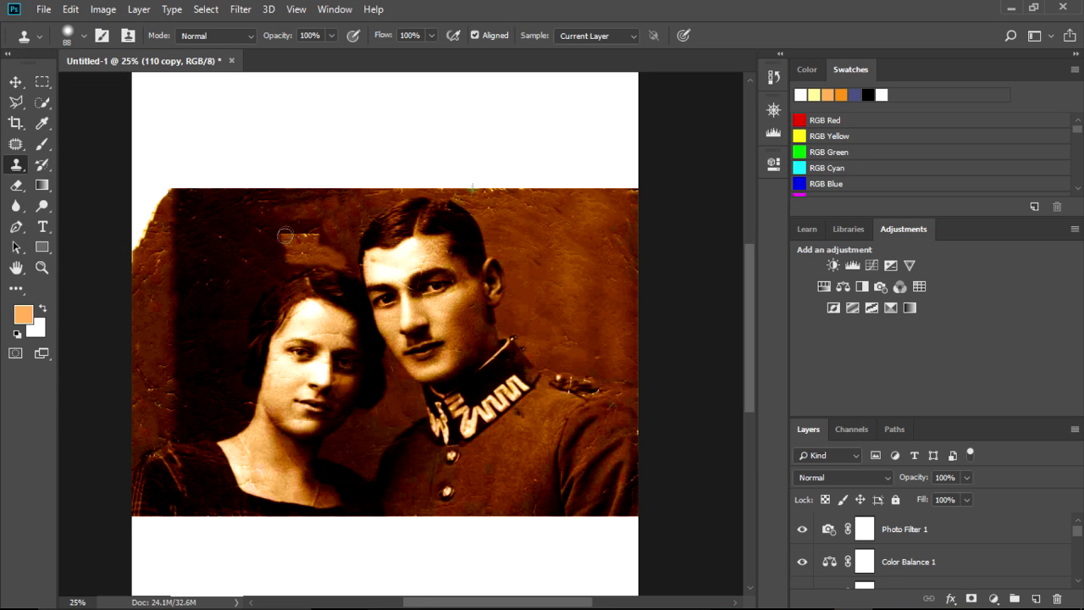
pyautogui.moveTo(229, 257); pyautogui.dragTo(222, 296)
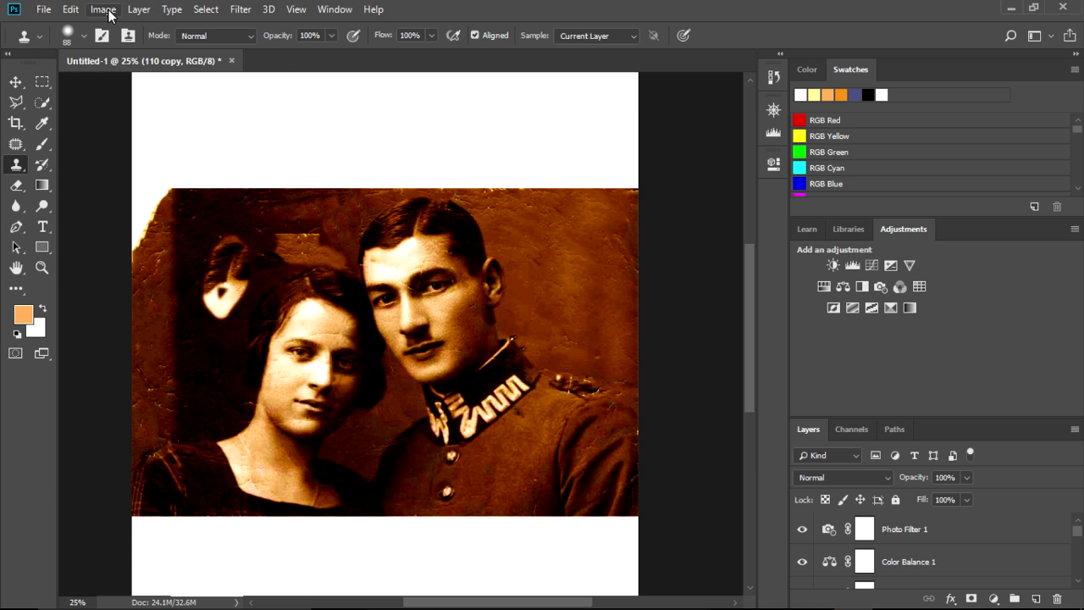
# Remove the trial clone strokes with repeated Undo and Step Backward
pyautogui.click(71, 9)
pyautogui.click(140, 33)
pyautogui.click(70, 9)
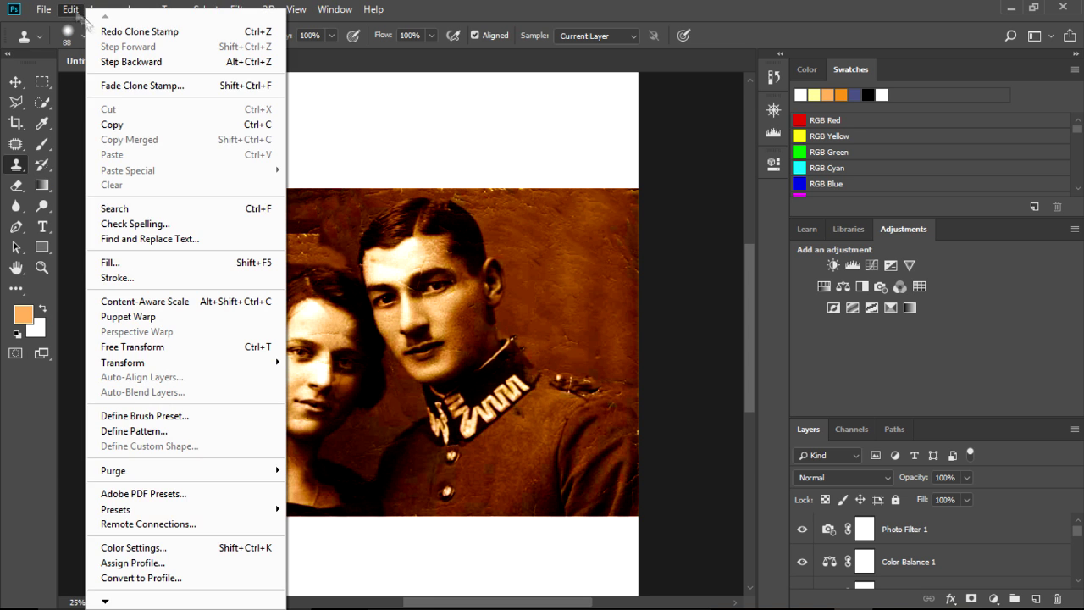
pyautogui.click(139, 32)
pyautogui.click(70, 9)
pyautogui.click(108, 61)
pyautogui.click(70, 9)
pyautogui.click(108, 62)
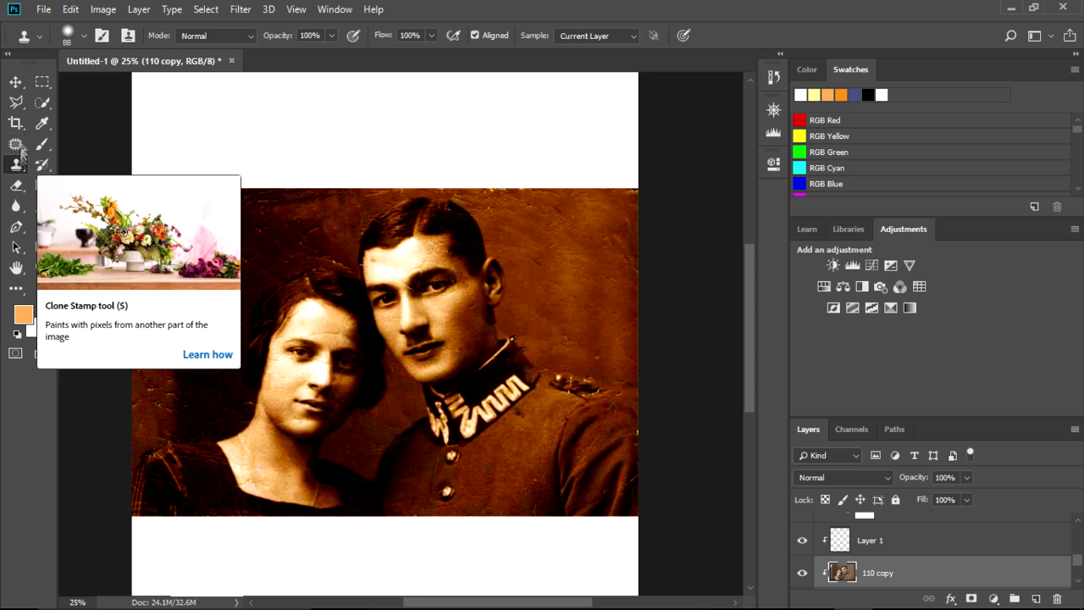
# Sample a dark rust-brown from the photo as the foreground colour with the Eyedropper
pyautogui.click(47, 127)
pyautogui.click(469, 252)
pyautogui.click(251, 247)
pyautogui.click(473, 233)
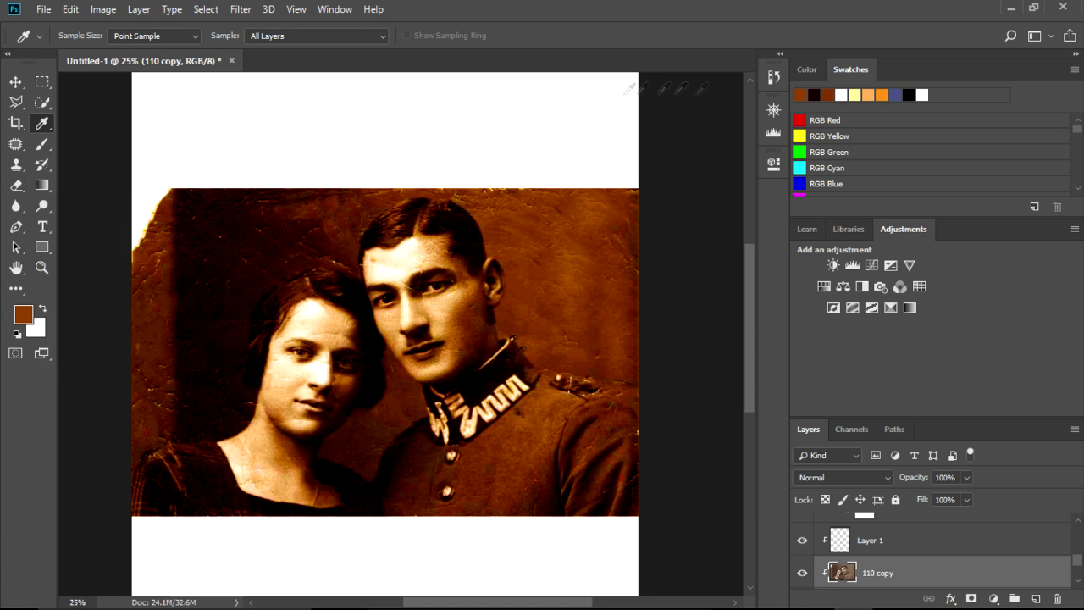
# Browse the docked Navigator, Properties and Color panels to view the painting colour
pyautogui.click(773, 109)
pyautogui.click(673, 103)
pyautogui.click(622, 104)
pyautogui.click(773, 132)
pyautogui.click(773, 166)
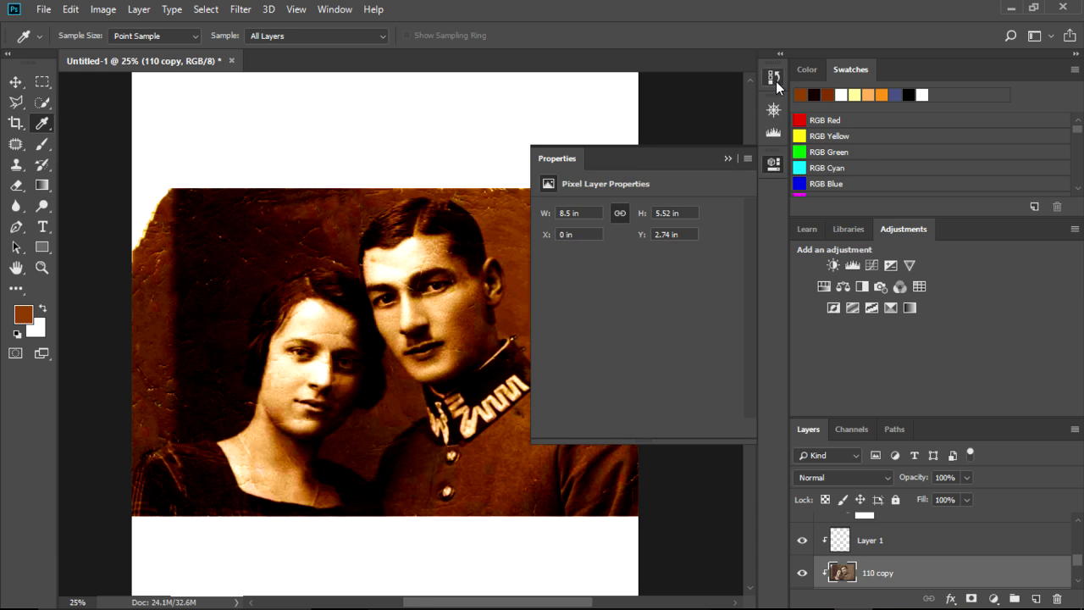
pyautogui.click(774, 78)
pyautogui.click(809, 73)
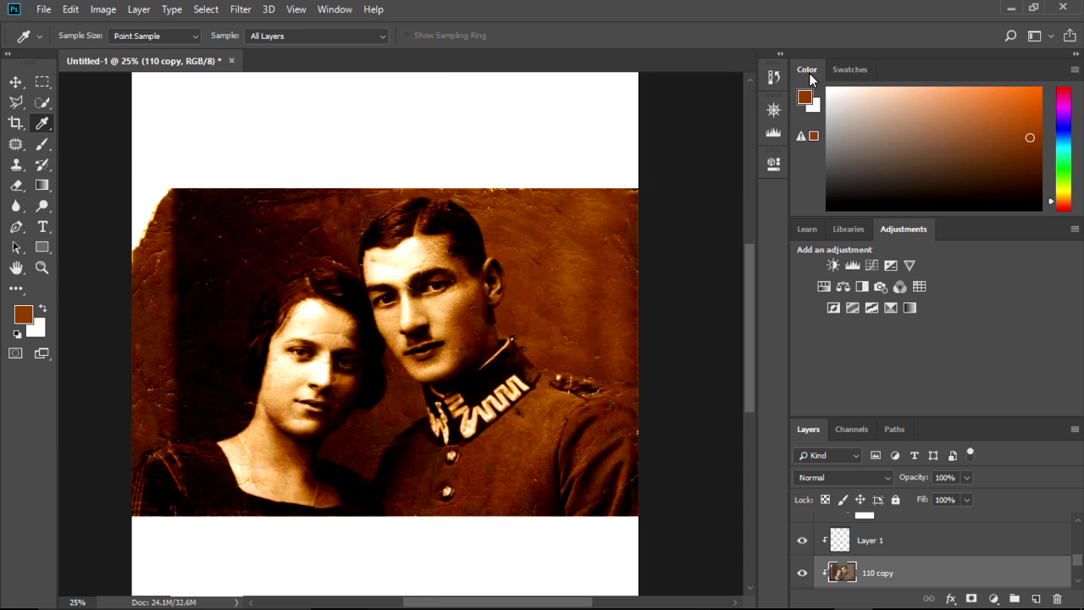
# Try Color Replacement, undo its stray red stroke, and settle on the Brush tool
pyautogui.click(44, 149)
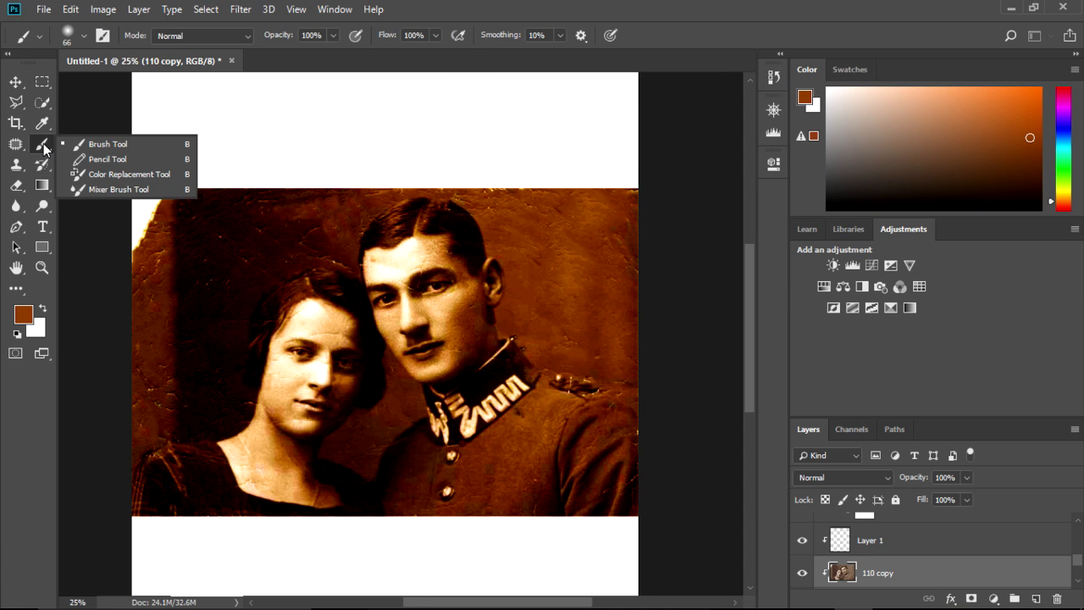
pyautogui.click(118, 174)
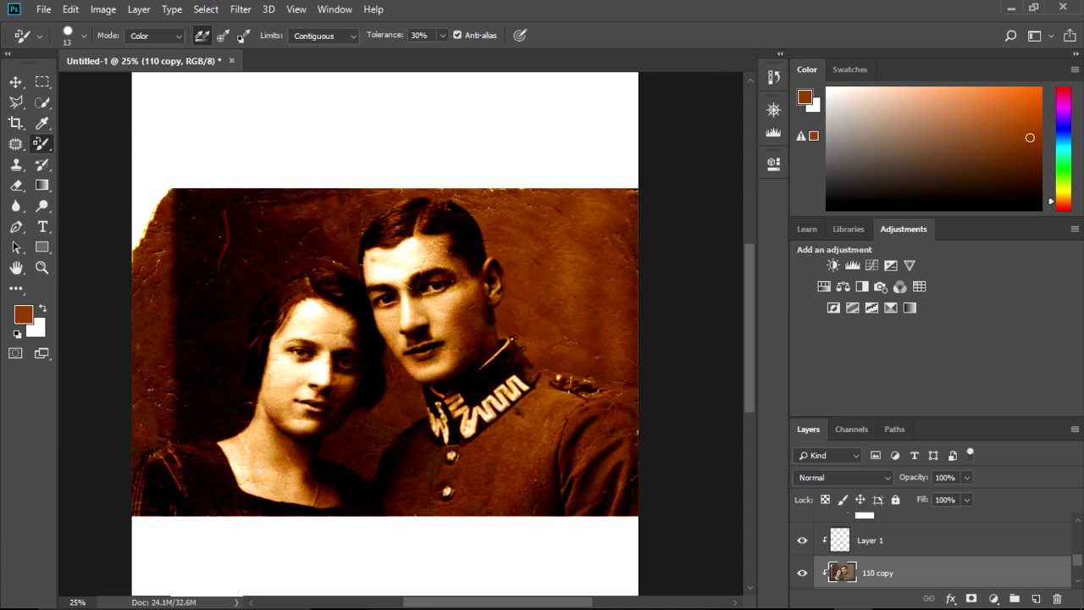
pyautogui.click(43, 10)
pyautogui.click(110, 29)
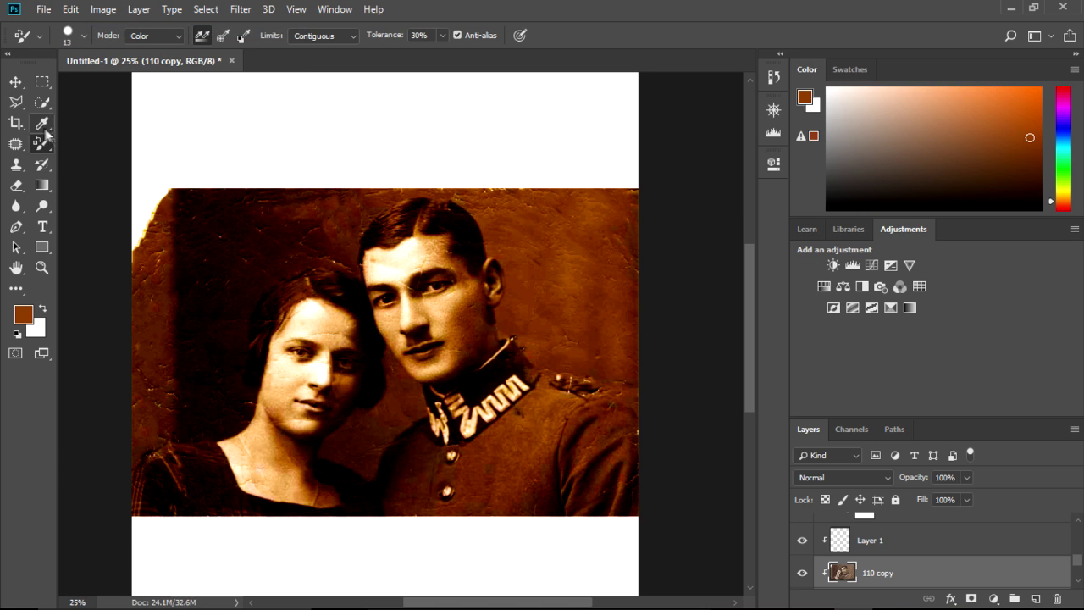
pyautogui.rightClick(50, 147)
pyautogui.click(102, 143)
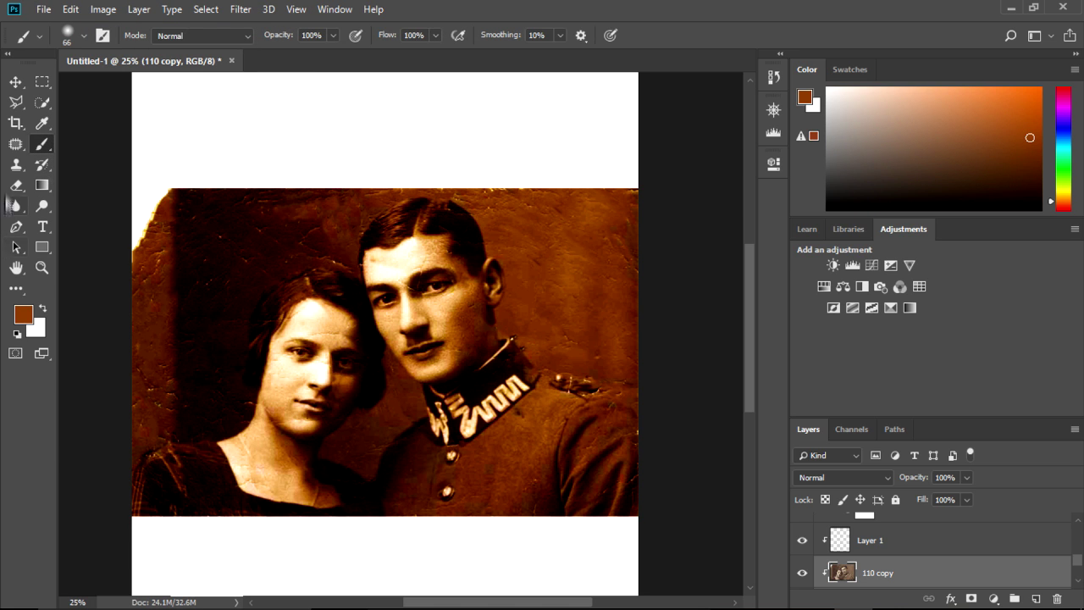
# Paint test brush strokes on the photo and undo each one, floating the side panels
pyautogui.moveTo(227, 222); pyautogui.dragTo(227, 273)
pyautogui.click(70, 9)
pyautogui.click(108, 26)
pyautogui.moveTo(847, 71); pyautogui.dragTo(850, 74)
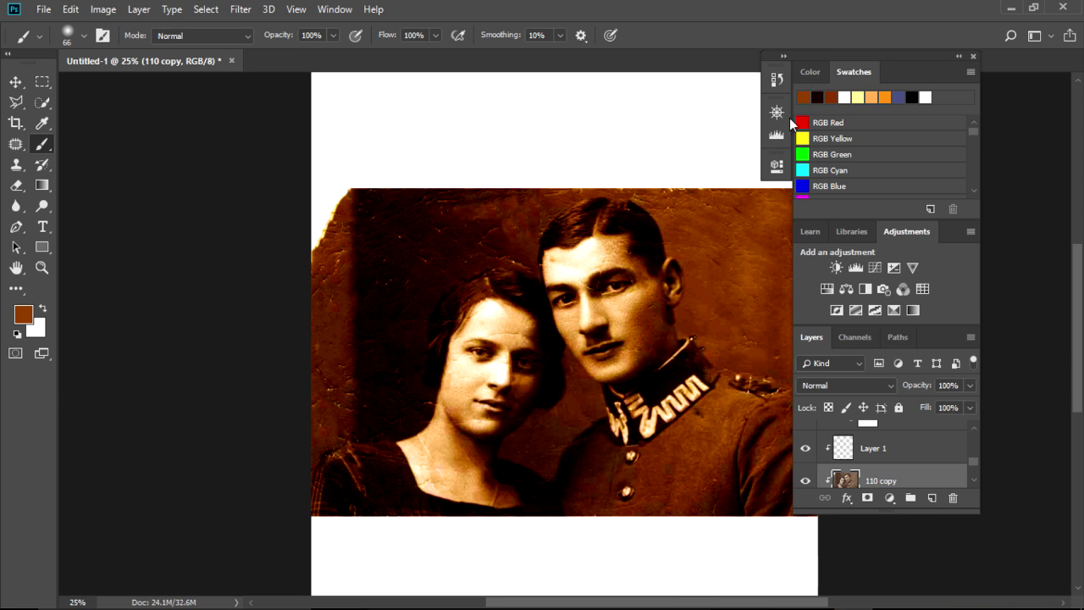
pyautogui.click(733, 240)
pyautogui.click(71, 9)
pyautogui.click(104, 31)
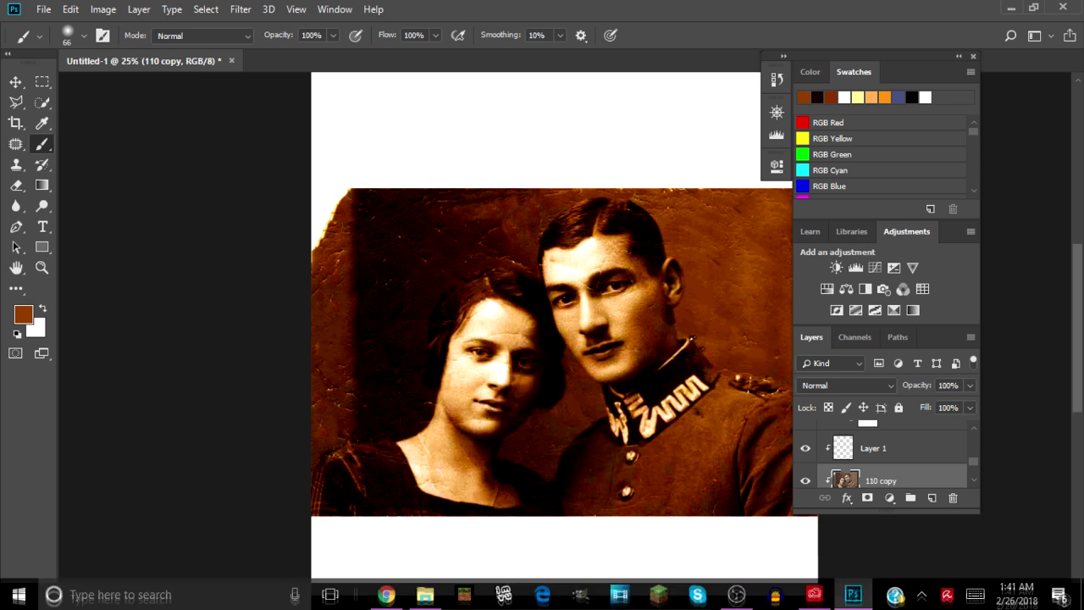
# Zoom in on the couple to 33.3% and bring up Layer 1's layer options
pyautogui.click(41, 266)
pyautogui.click(372, 257)
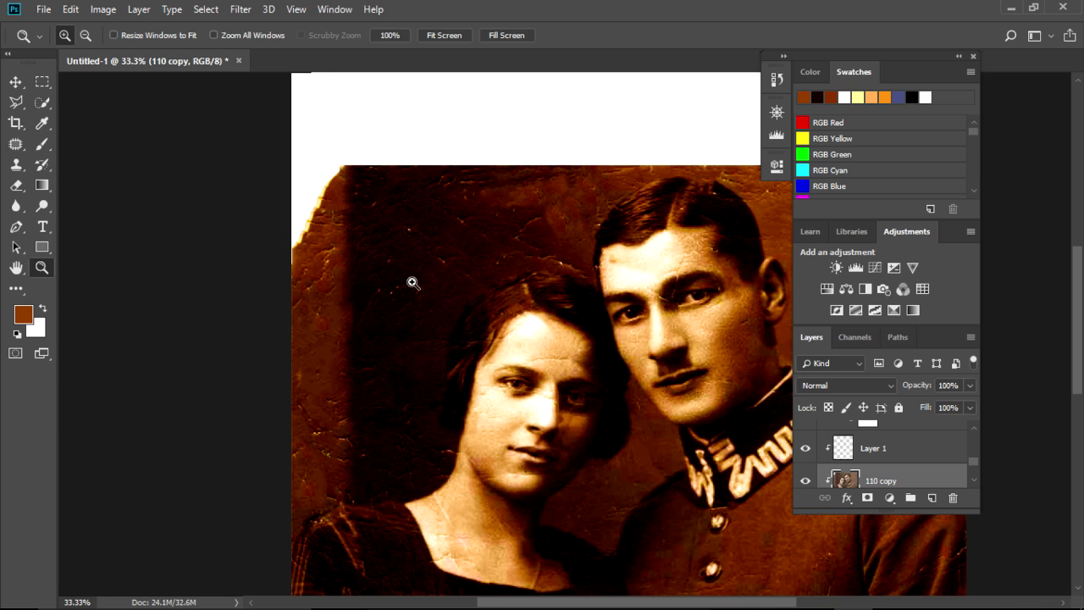
pyautogui.scroll(-3, 982, 538)
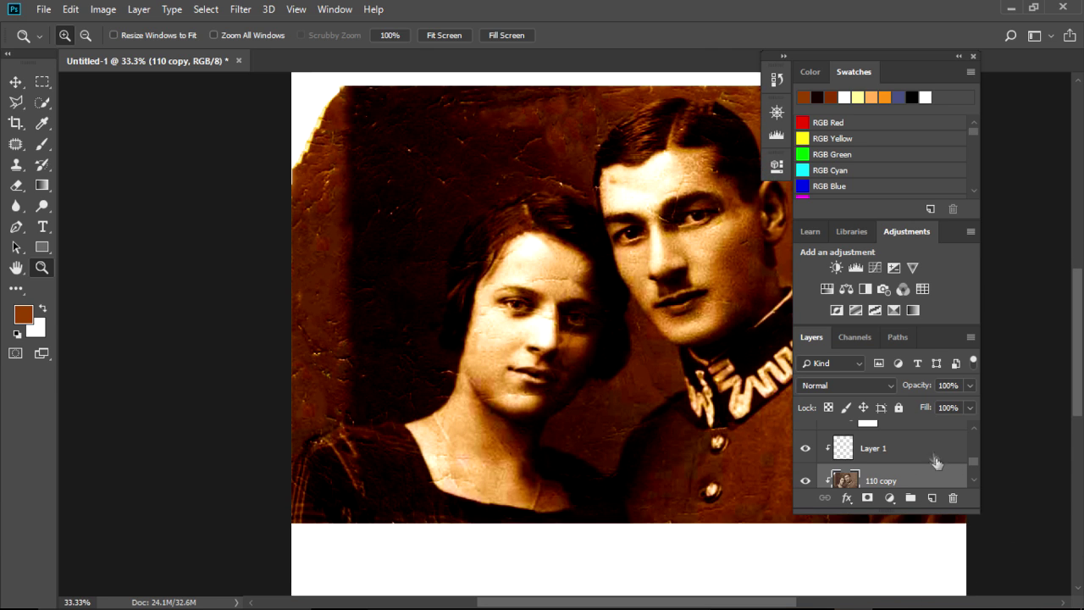
pyautogui.rightClick(930, 447)
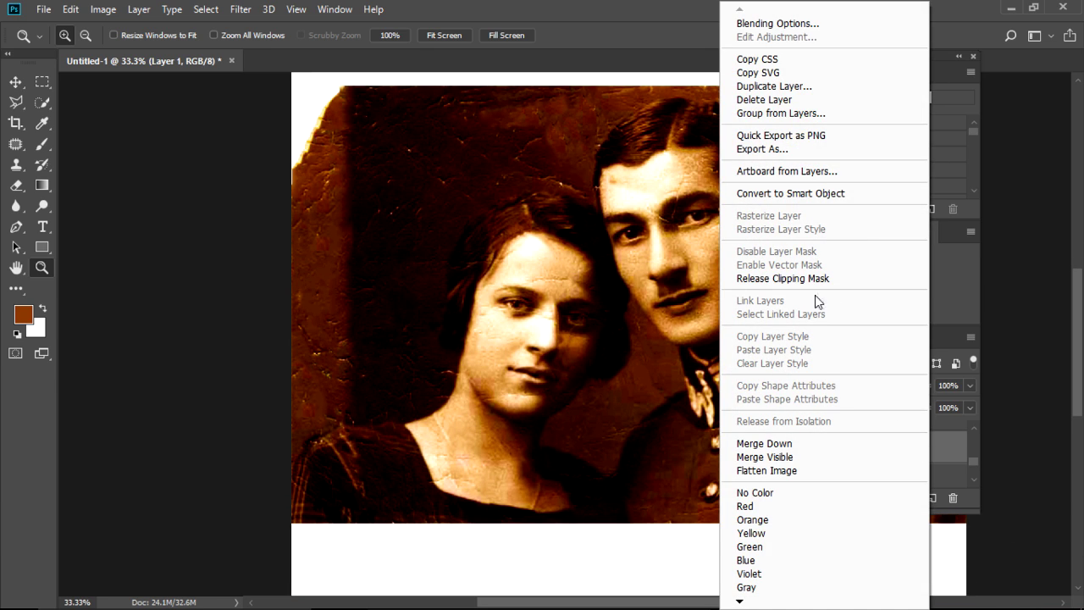
pyautogui.click(1032, 7)
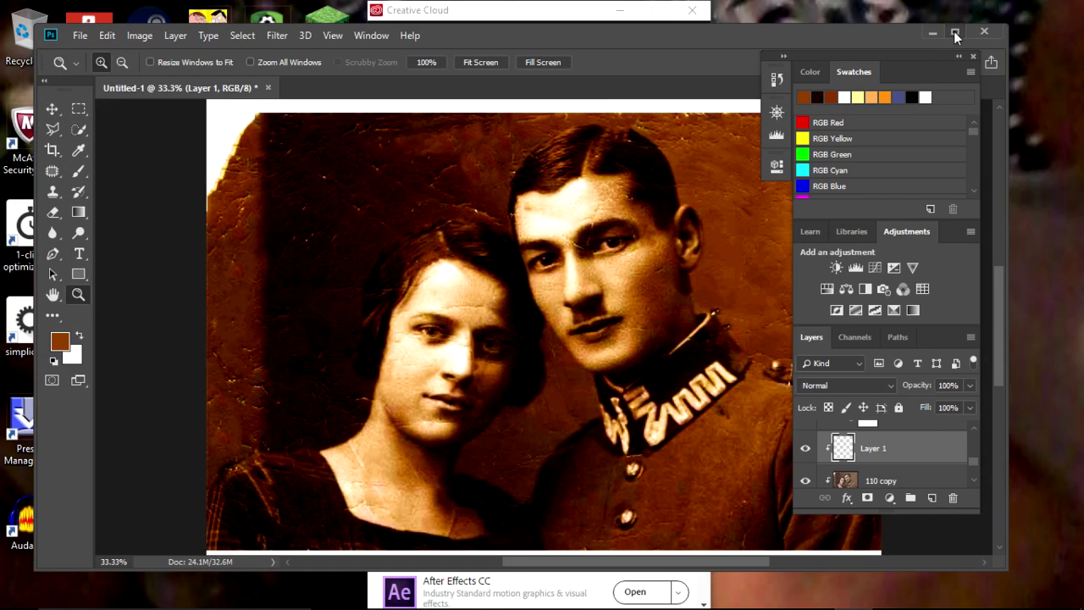
pyautogui.click(955, 34)
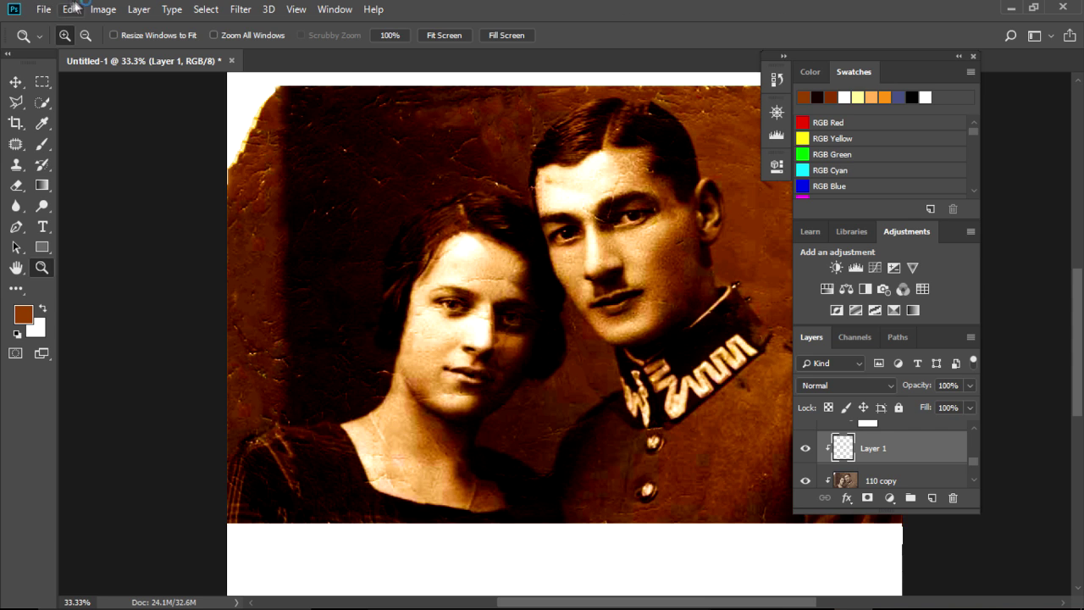
pyautogui.click(210, 10)
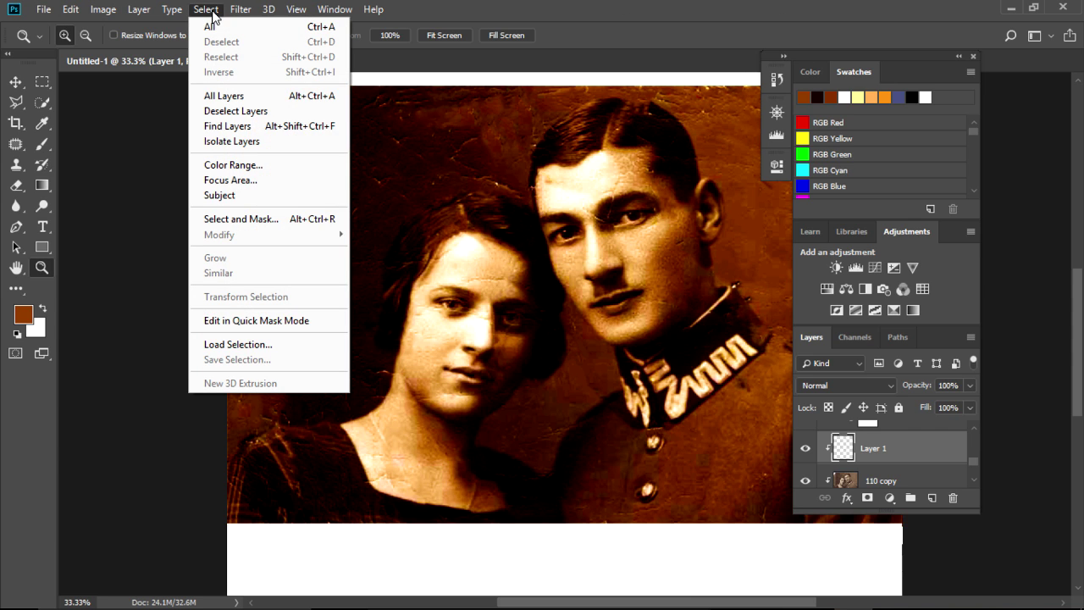
# Add a layer mask to Layer 1 through Select and Mask, then reopen it for refining
pyautogui.click(240, 219)
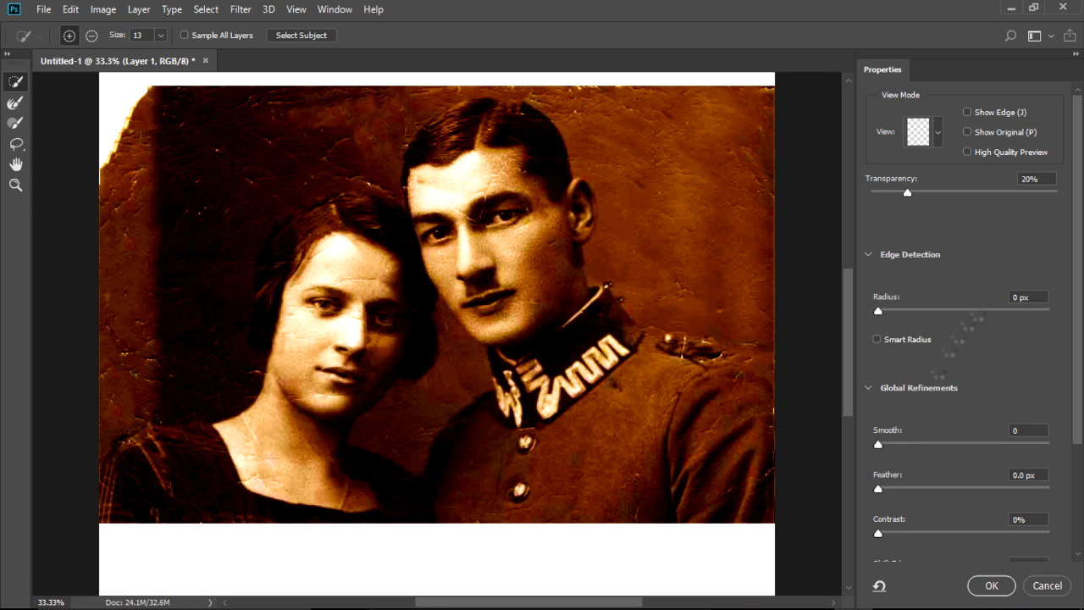
pyautogui.click(993, 584)
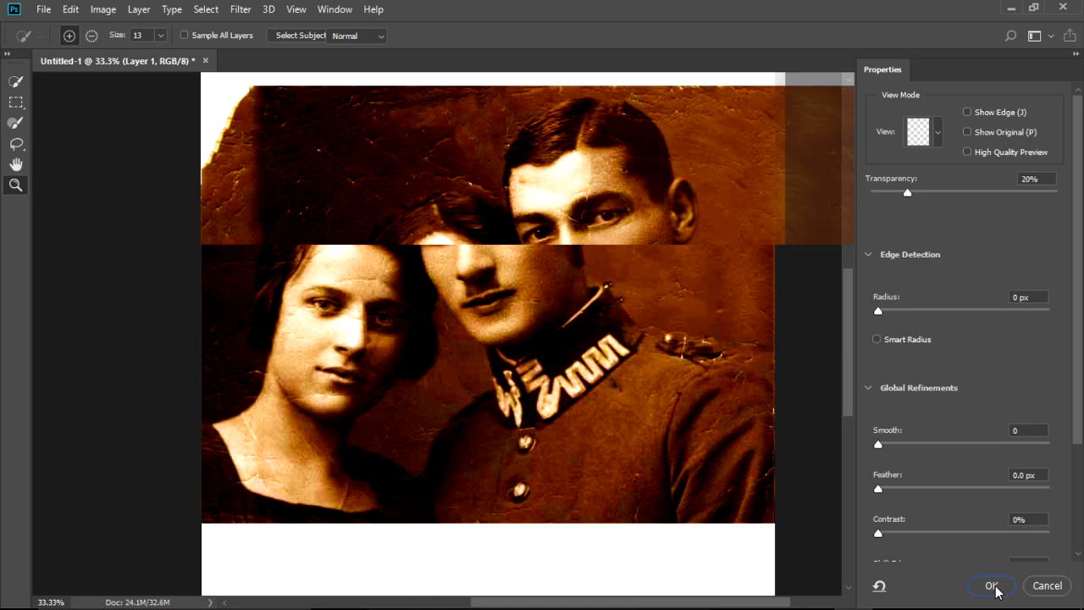
pyautogui.click(206, 9)
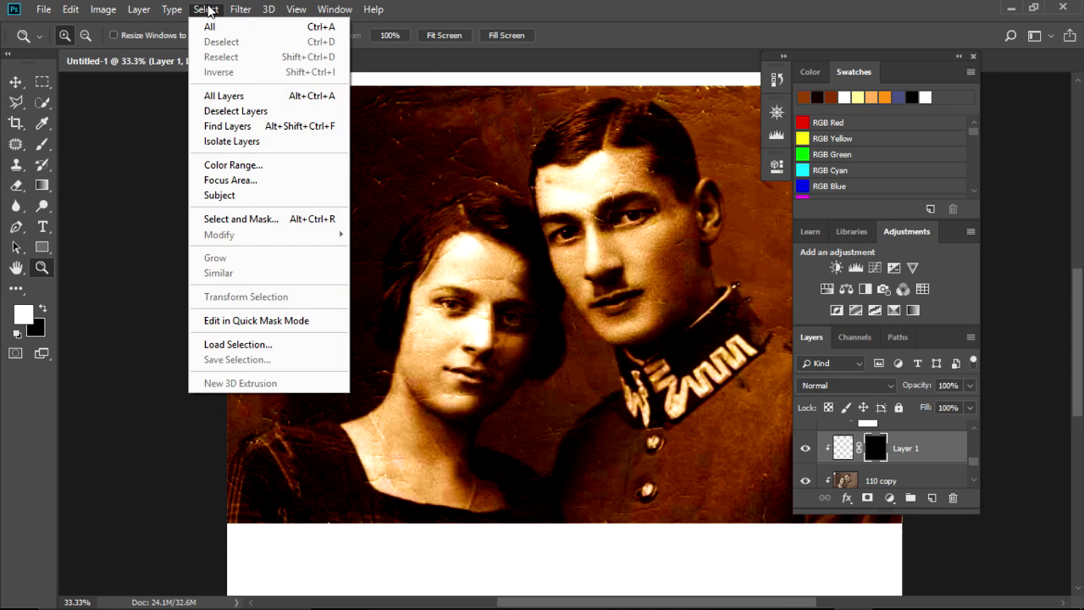
pyautogui.click(269, 221)
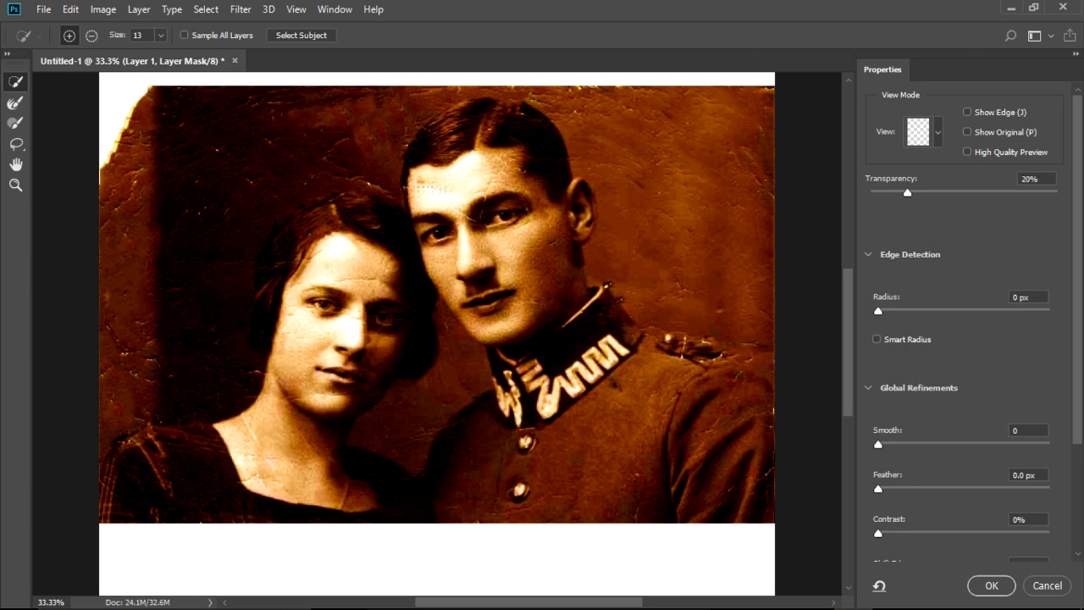
# Lasso the background beside the woman's head, refine edges with a size-59 brush, and commit the mask
pyautogui.press('l')
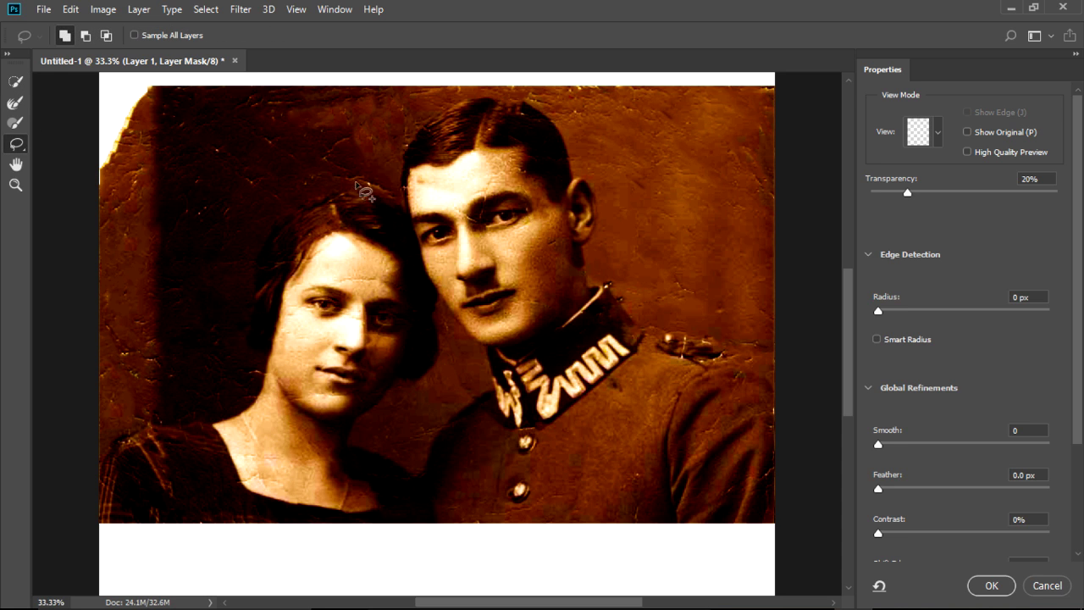
pyautogui.moveTo(366, 193)
pyautogui.mouseDown()
pyautogui.moveTo(351, 125)
pyautogui.moveTo(131, 186)
pyautogui.moveTo(137, 414)
pyautogui.moveTo(212, 428)
pyautogui.moveTo(264, 364)
pyautogui.moveTo(254, 324)
pyautogui.moveTo(347, 197)
pyautogui.moveTo(377, 200)
pyautogui.moveTo(339, 192)
pyautogui.mouseUp()
pyautogui.click(15, 122)
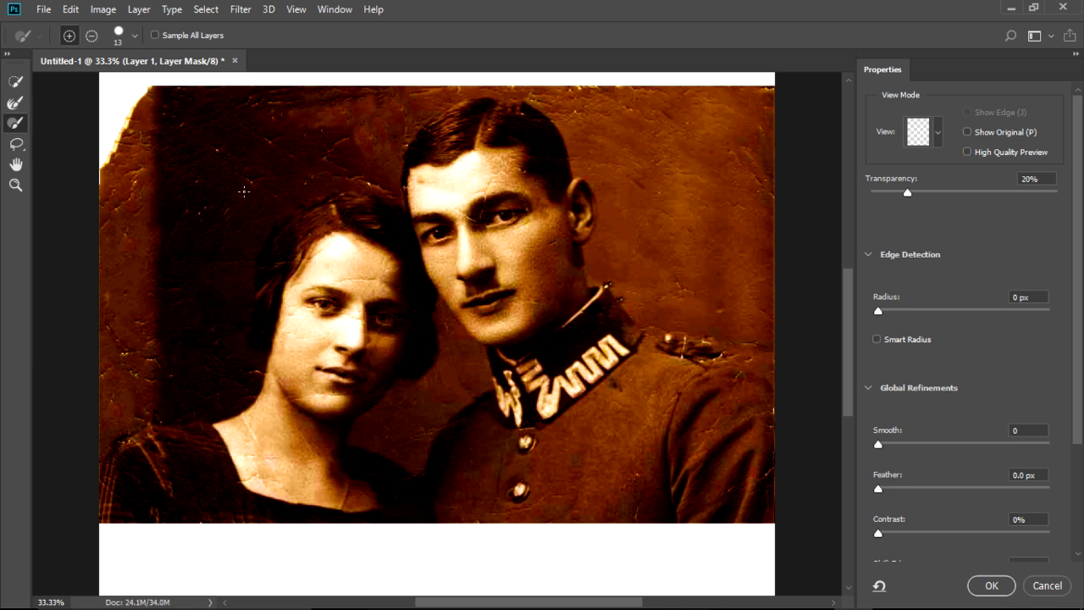
pyautogui.rightClick(244, 191)
pyautogui.moveTo(272, 224); pyautogui.dragTo(312, 222)
pyautogui.press('Return')
pyautogui.press('r')
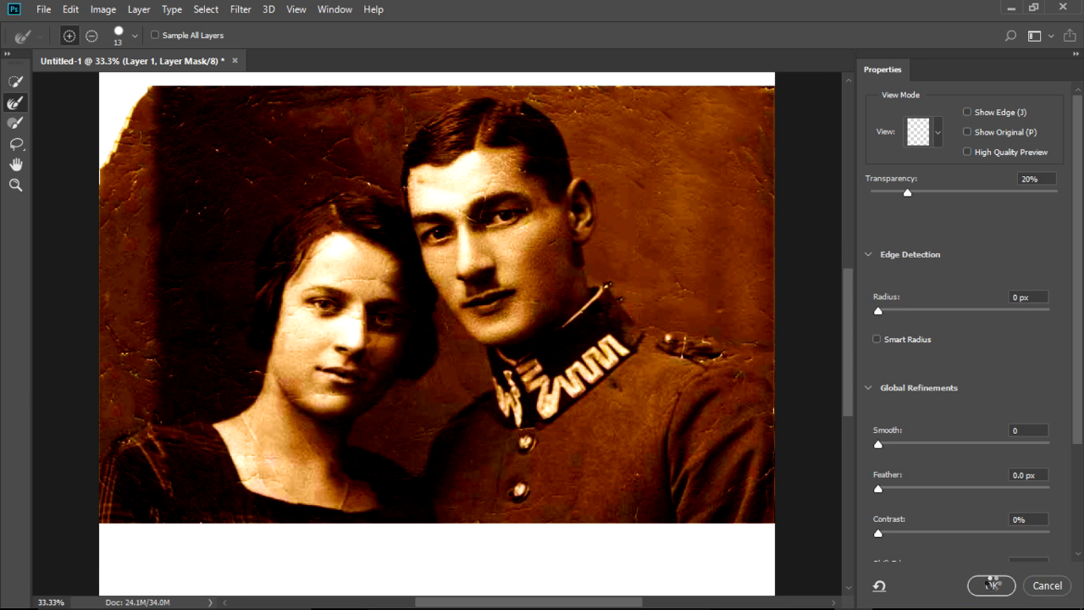
pyautogui.click(991, 586)
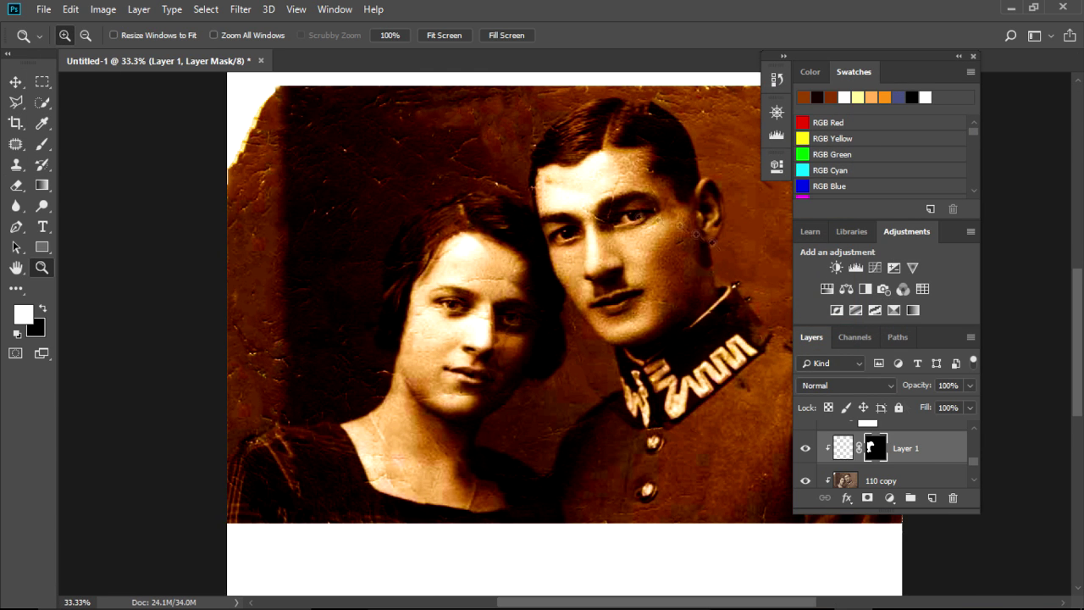
# Target Layer 1's pixels and ready the Brush with an orange-brown foreground colour
pyautogui.click(843, 447)
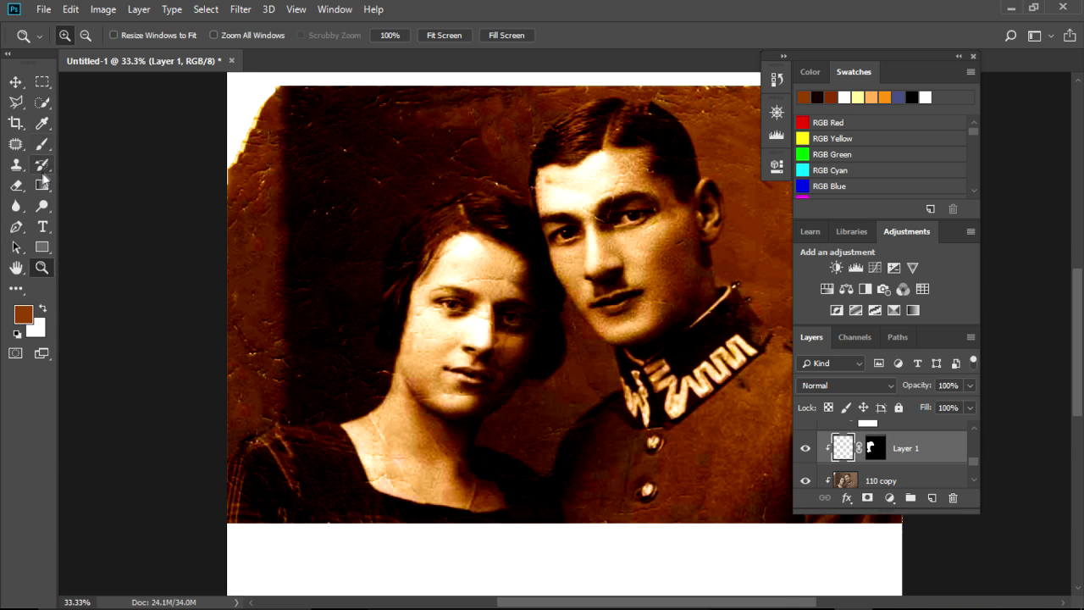
pyautogui.click(45, 146)
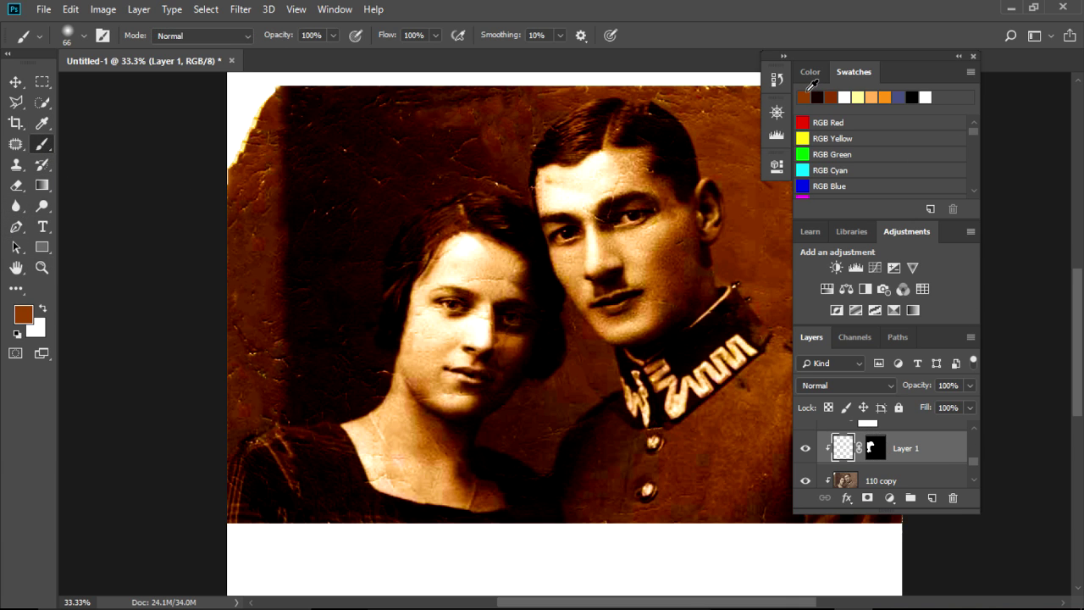
pyautogui.click(809, 71)
pyautogui.click(809, 99)
pyautogui.click(684, 113)
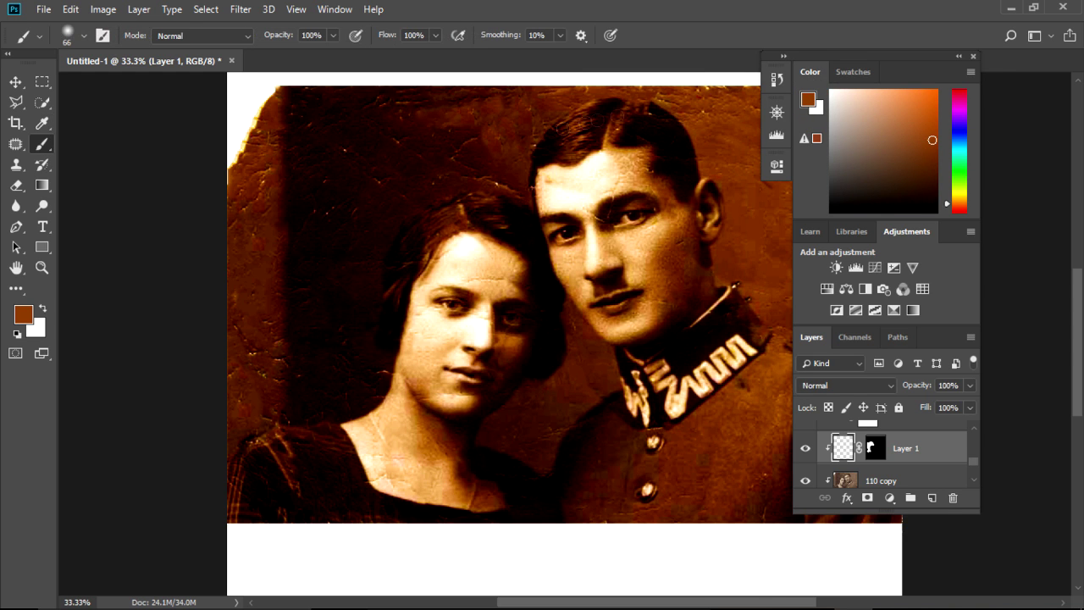
# Paint the background left of the woman, from the top edge down to her shoulder
pyautogui.moveTo(360, 193); pyautogui.dragTo(370, 203)
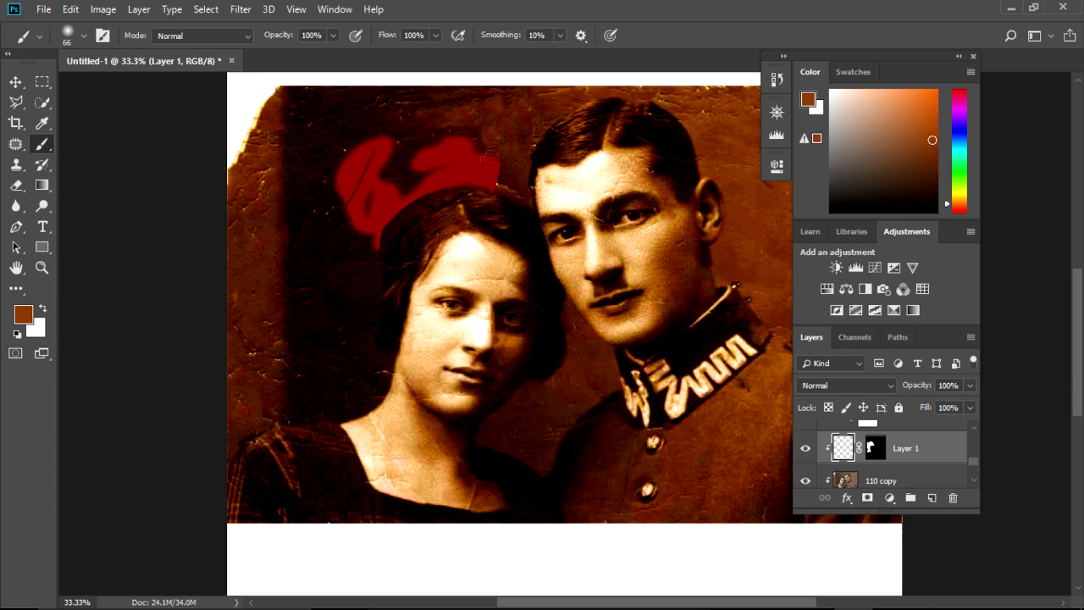
pyautogui.moveTo(413, 100); pyautogui.dragTo(341, 96)
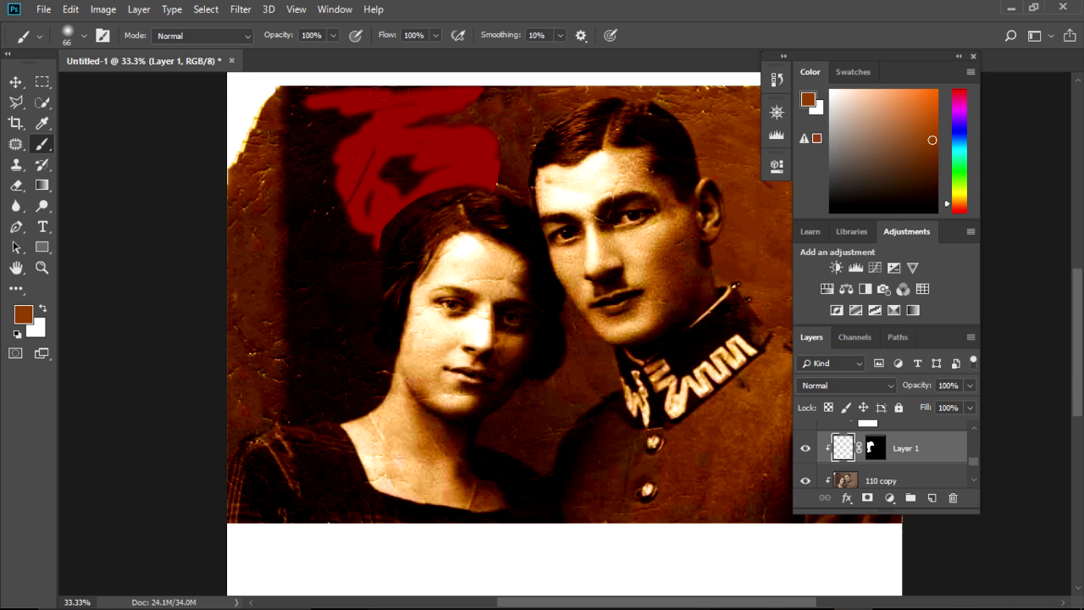
pyautogui.moveTo(274, 140); pyautogui.dragTo(290, 159)
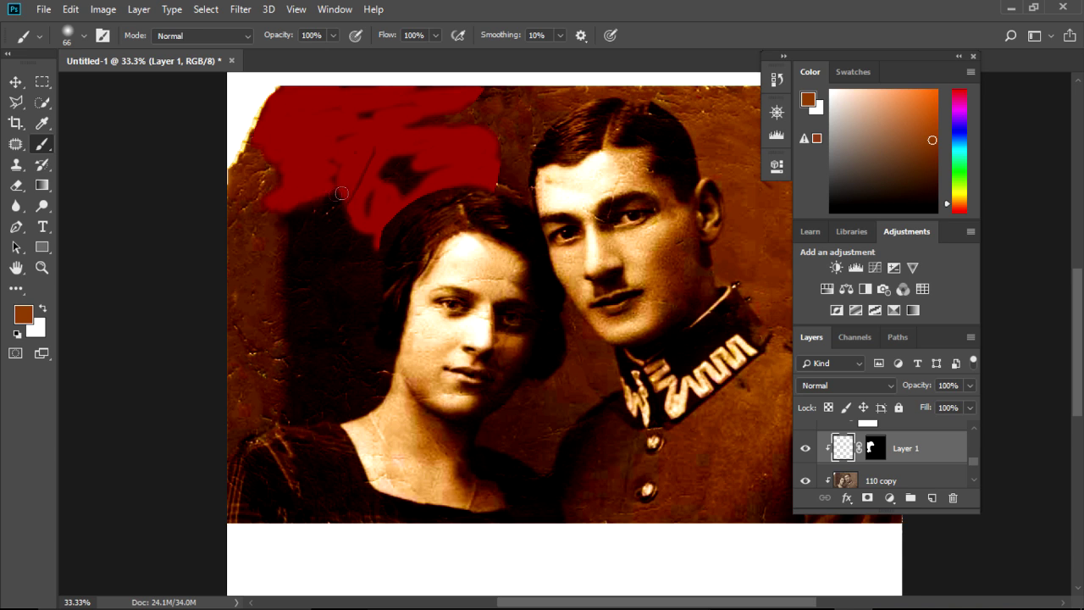
pyautogui.moveTo(315, 225)
pyautogui.mouseDown()
pyautogui.moveTo(292, 296)
pyautogui.moveTo(290, 379)
pyautogui.mouseUp()
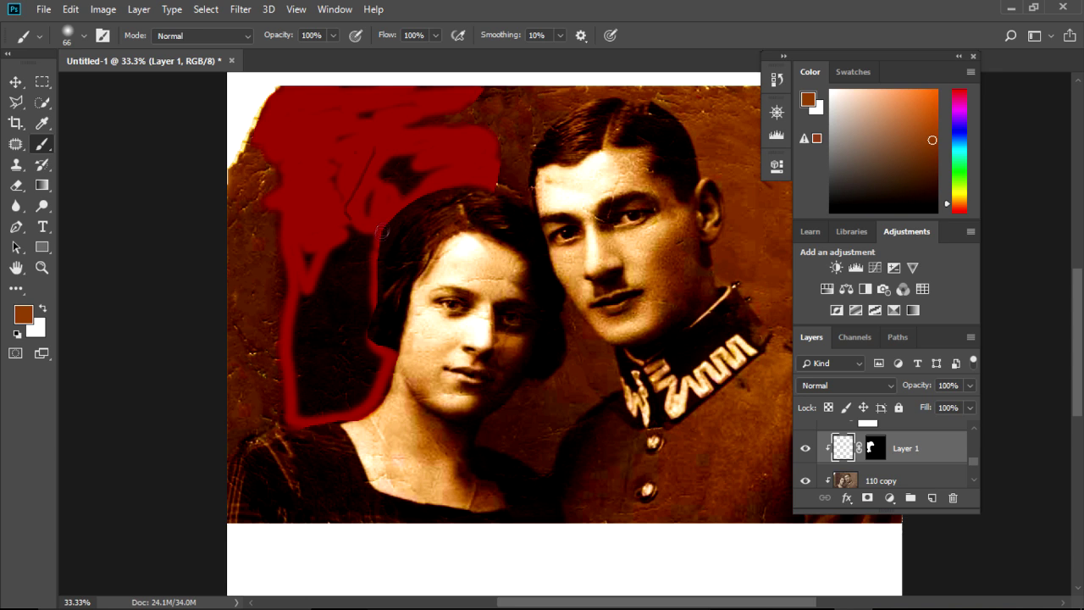
pyautogui.moveTo(309, 310)
pyautogui.mouseDown()
pyautogui.moveTo(342, 335)
pyautogui.moveTo(357, 303)
pyautogui.mouseUp()
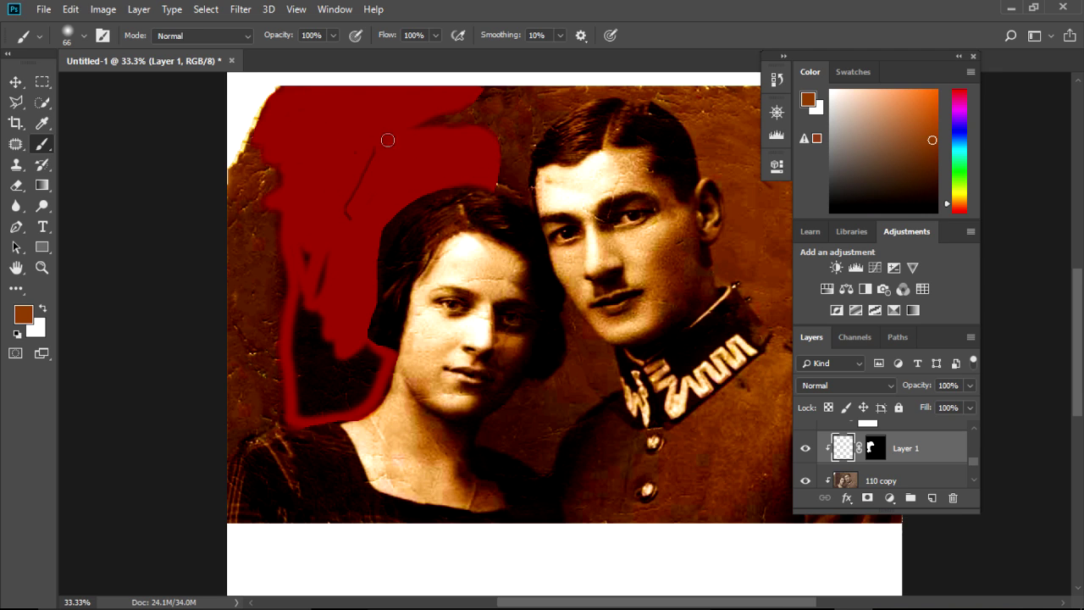
pyautogui.moveTo(311, 251)
pyautogui.mouseDown()
pyautogui.moveTo(334, 381)
pyautogui.moveTo(312, 438)
pyautogui.mouseUp()
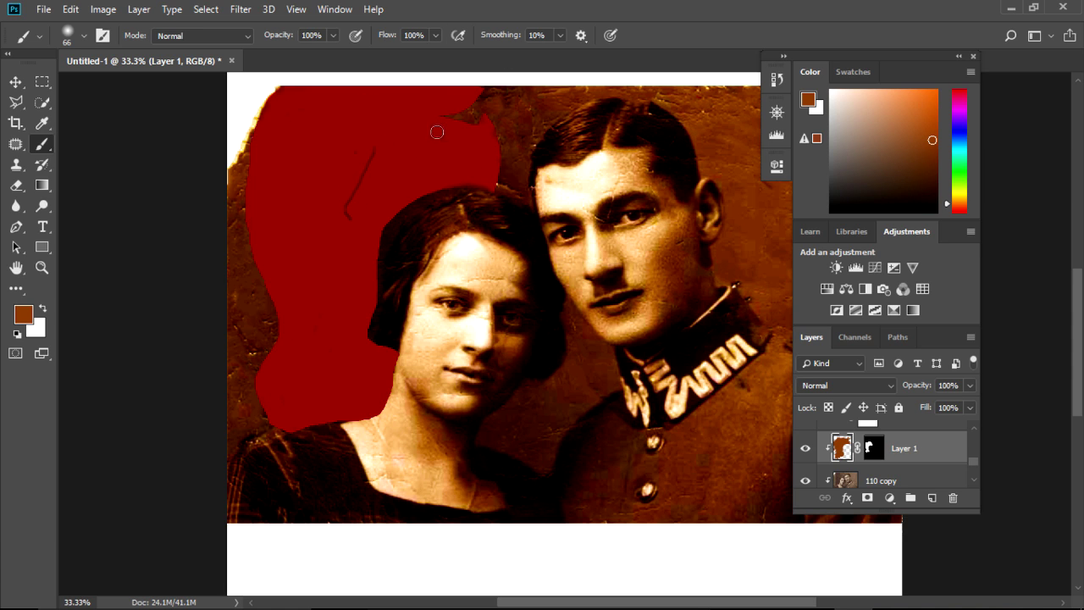
# Open and close the foreground colour picker twice, leaving the colour unchanged
pyautogui.click(808, 102)
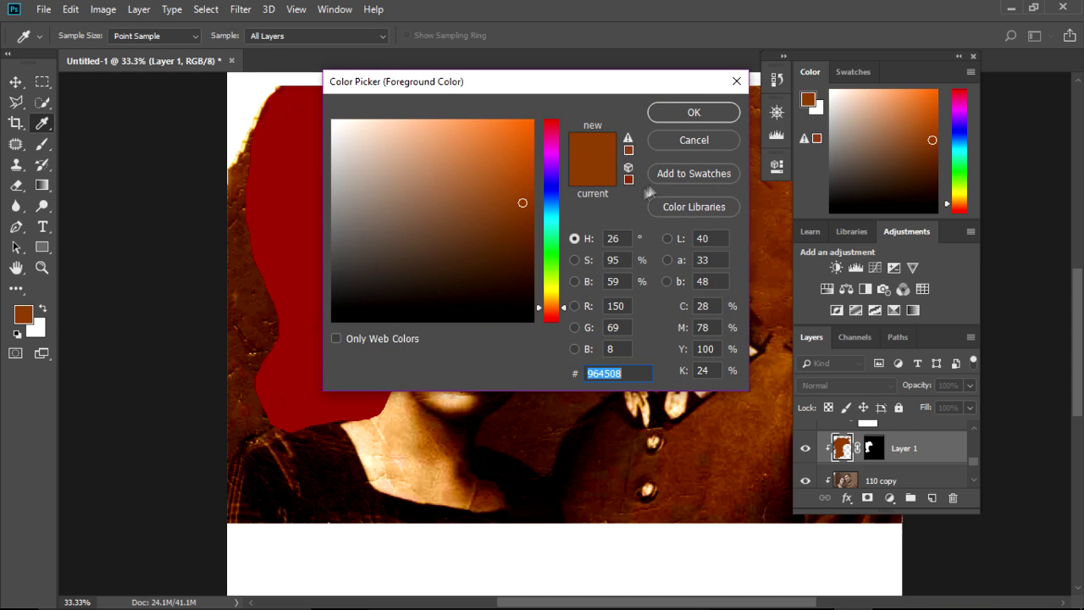
pyautogui.click(668, 113)
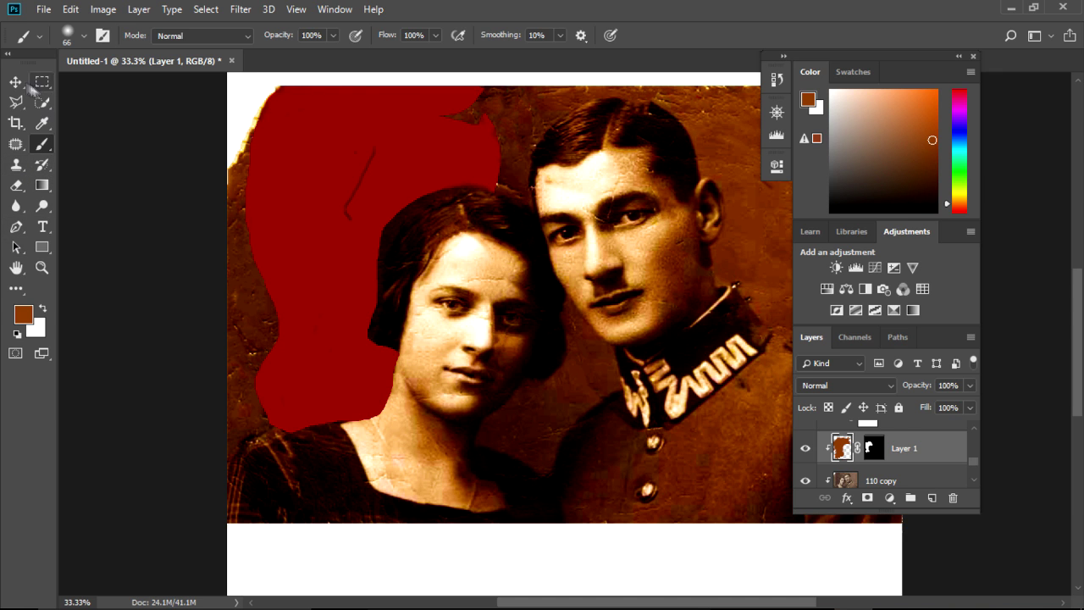
pyautogui.click(23, 312)
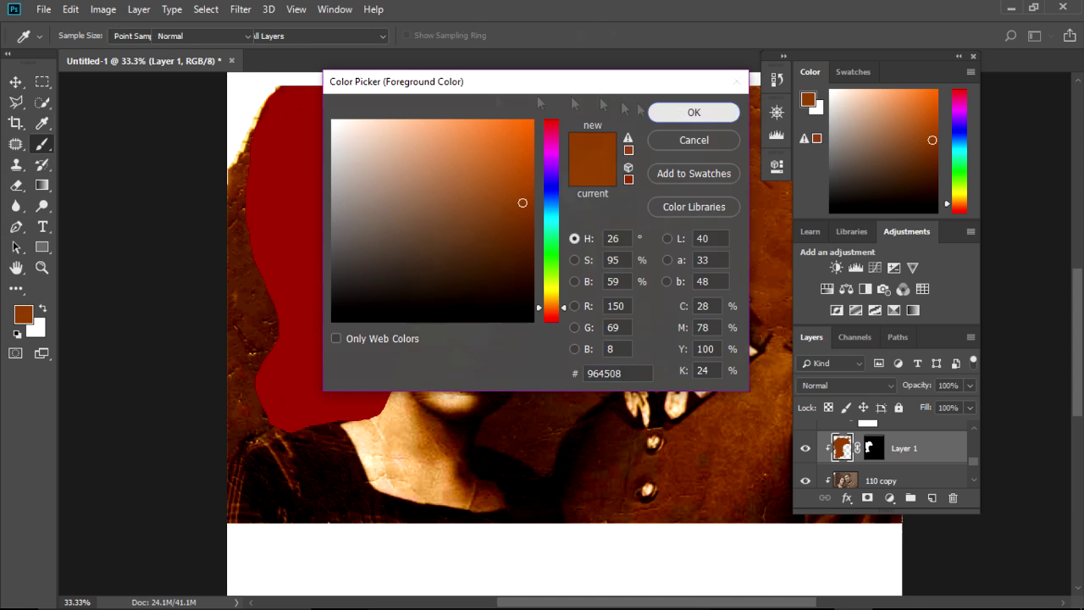
pyautogui.click(693, 111)
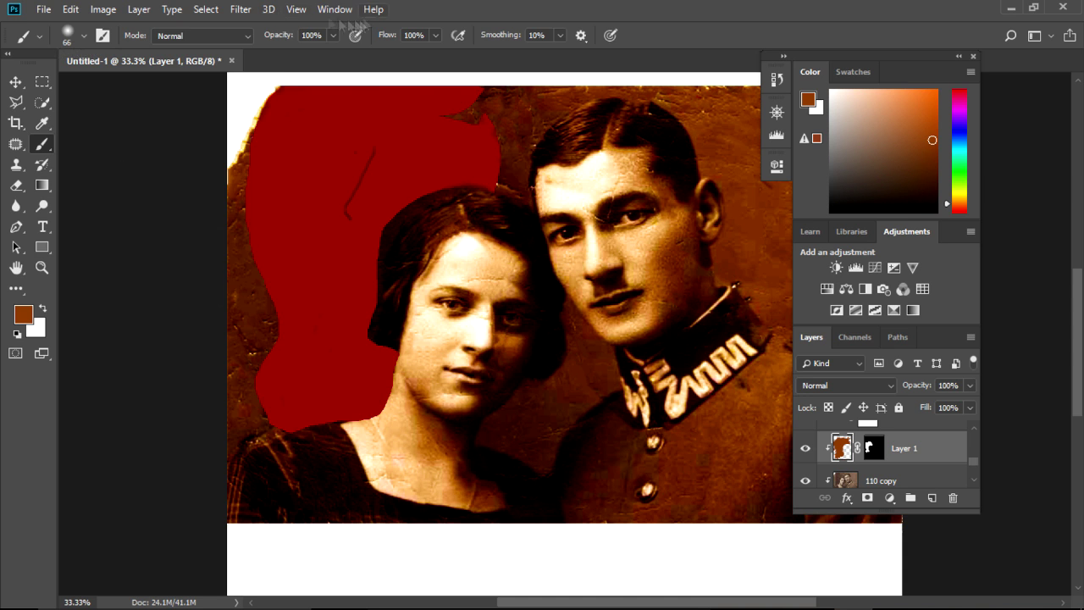
# Step backward through the recent painting, then delete Layer 1 and confirm
pyautogui.click(172, 10)
pyautogui.moveTo(139, 9)
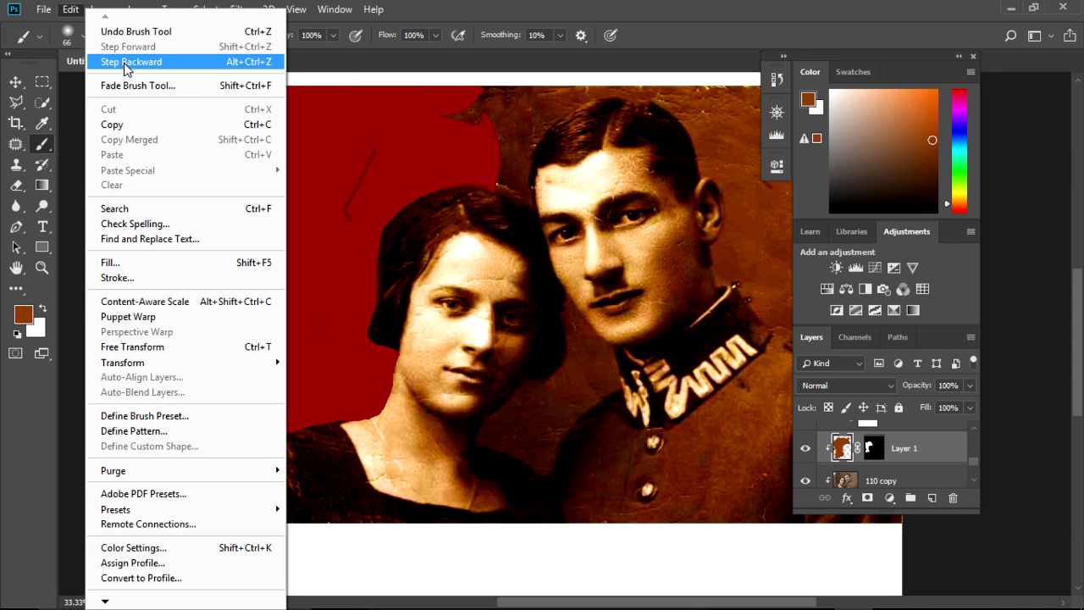
pyautogui.click(131, 61)
pyautogui.click(71, 10)
pyautogui.click(127, 47)
pyautogui.click(71, 9)
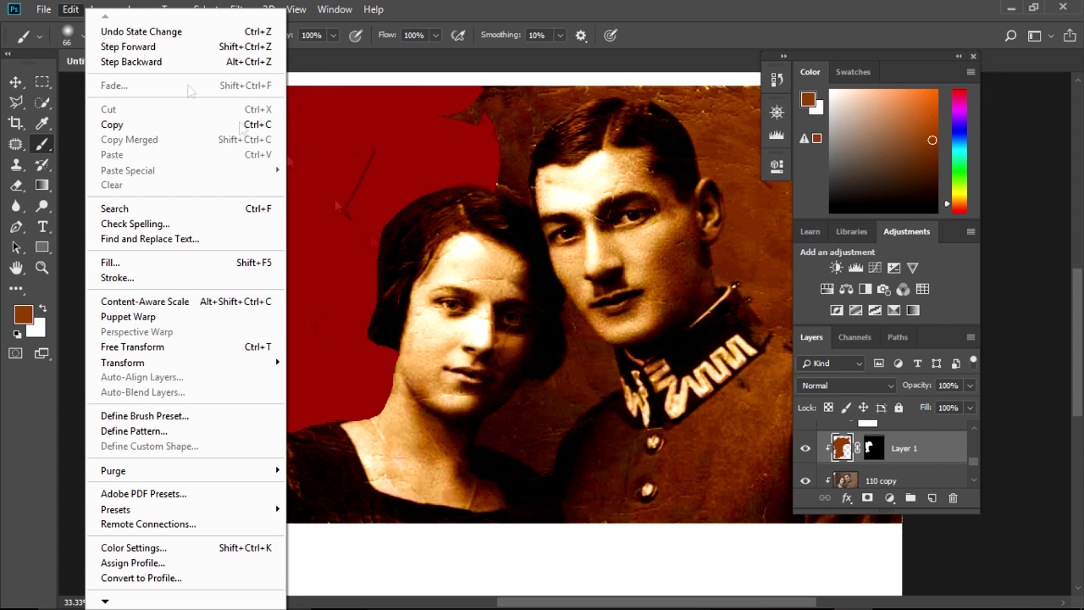
pyautogui.click(953, 498)
pyautogui.press('Return')
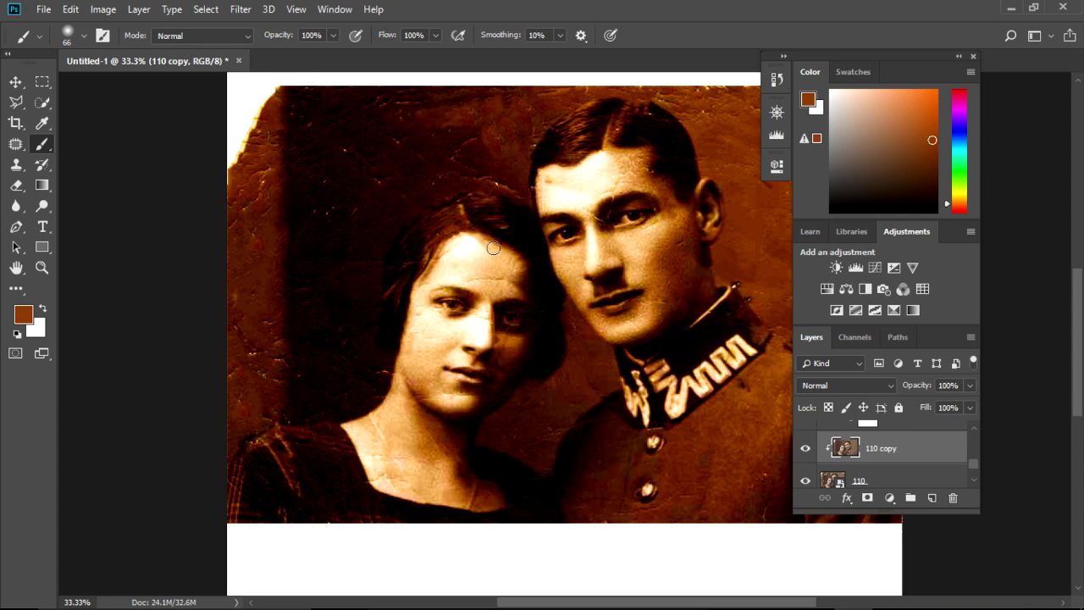